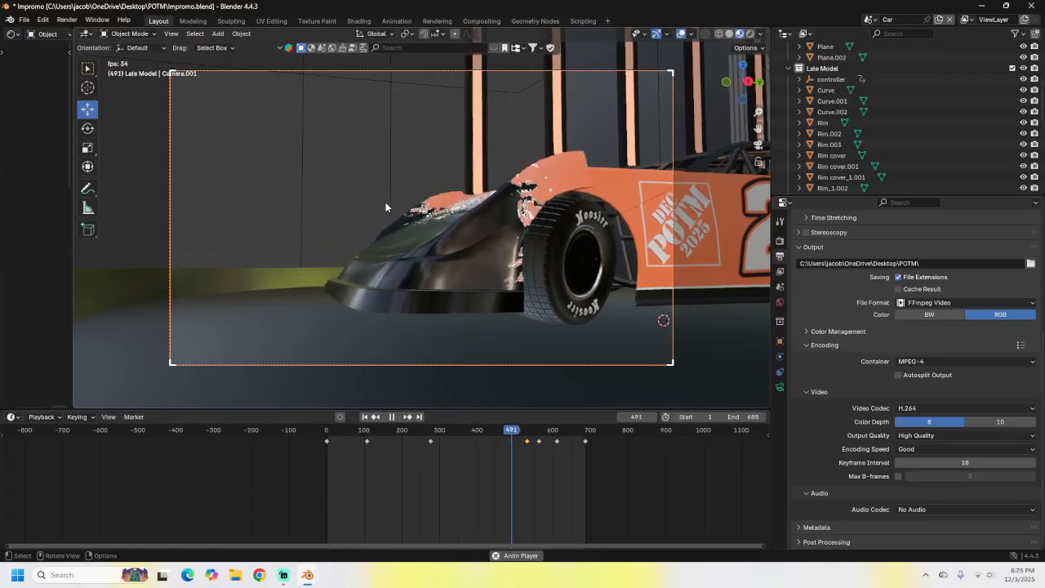
Stop the animation playback and close the window holding the finished orange car scene
{"action": "key", "text": "space"}
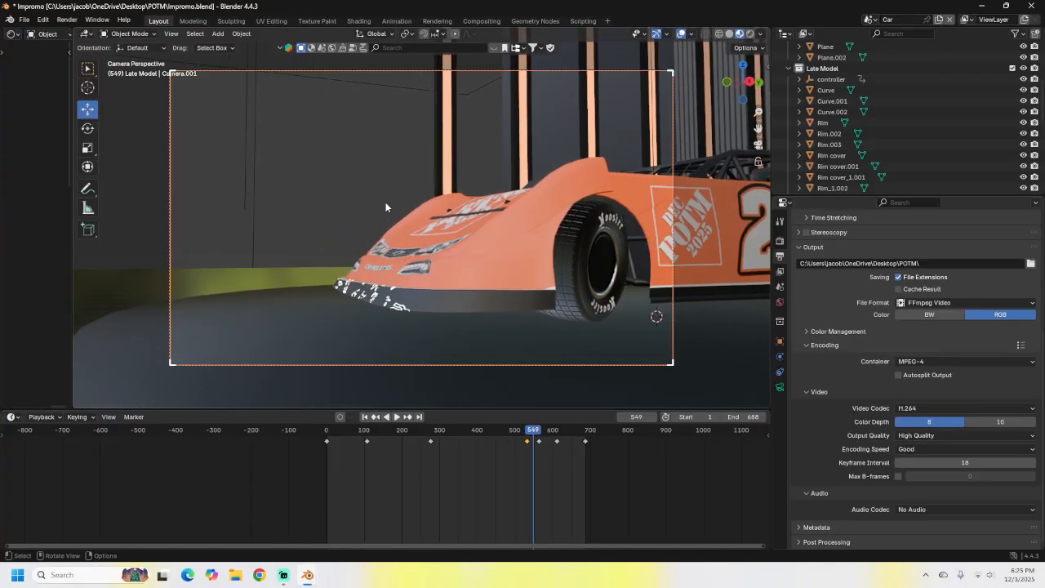
{"action": "left_click", "coordinate": [1033, 6]}
{"action": "left_click", "coordinate": [566, 308]}
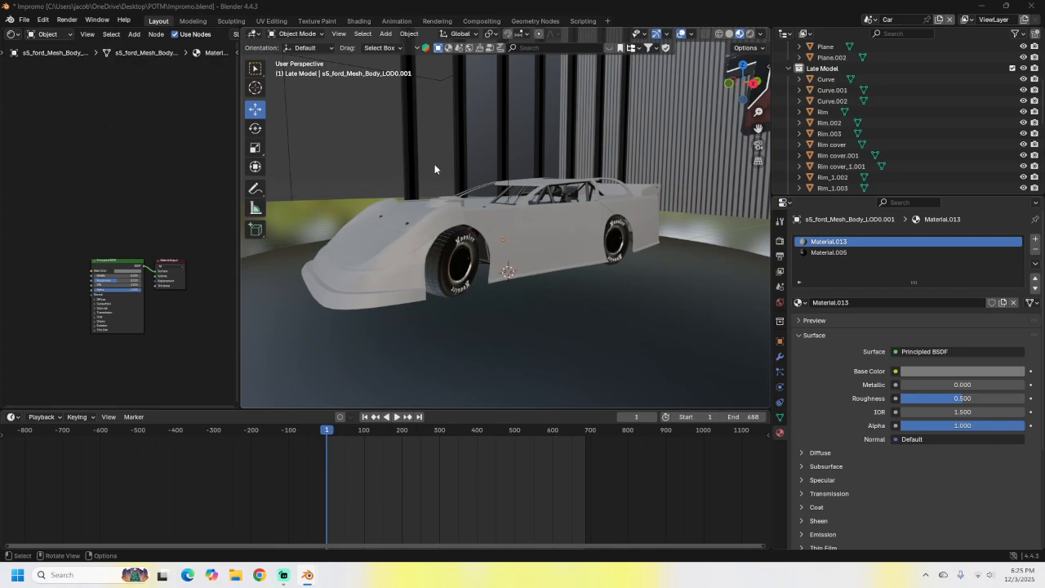
Select the car body and move its Material Output node well away from the Principled BSDF to make room between them
{"action": "left_click", "coordinate": [420, 222]}
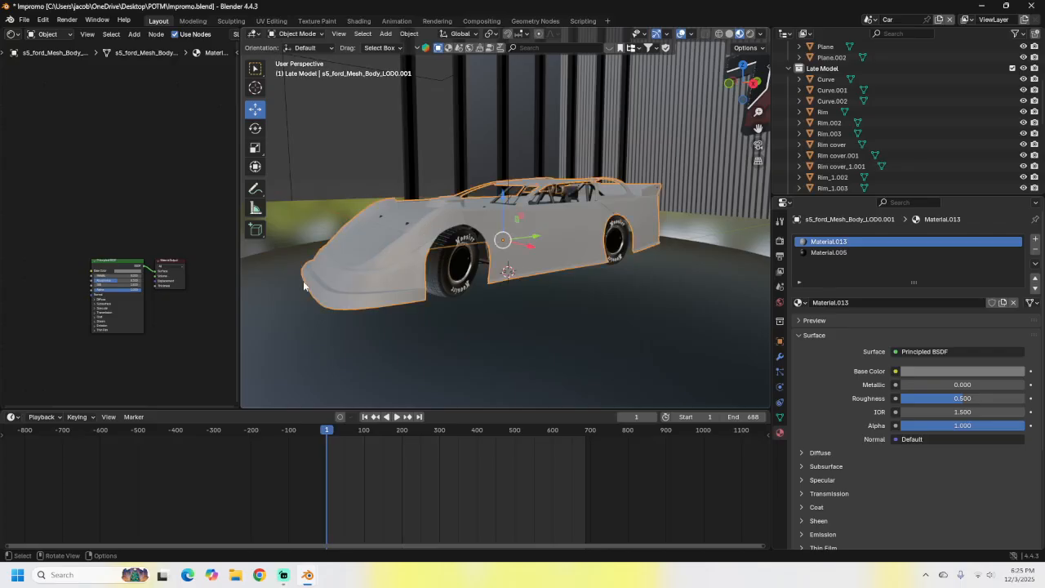
{"action": "scroll", "coordinate": [173, 260], "scroll_direction": "down", "scroll_amount": 3}
{"action": "scroll", "coordinate": [174, 264], "scroll_direction": "up", "scroll_amount": 3}
{"action": "middle_click_drag", "start_coordinate": [191, 269], "coordinate": [187, 255]}
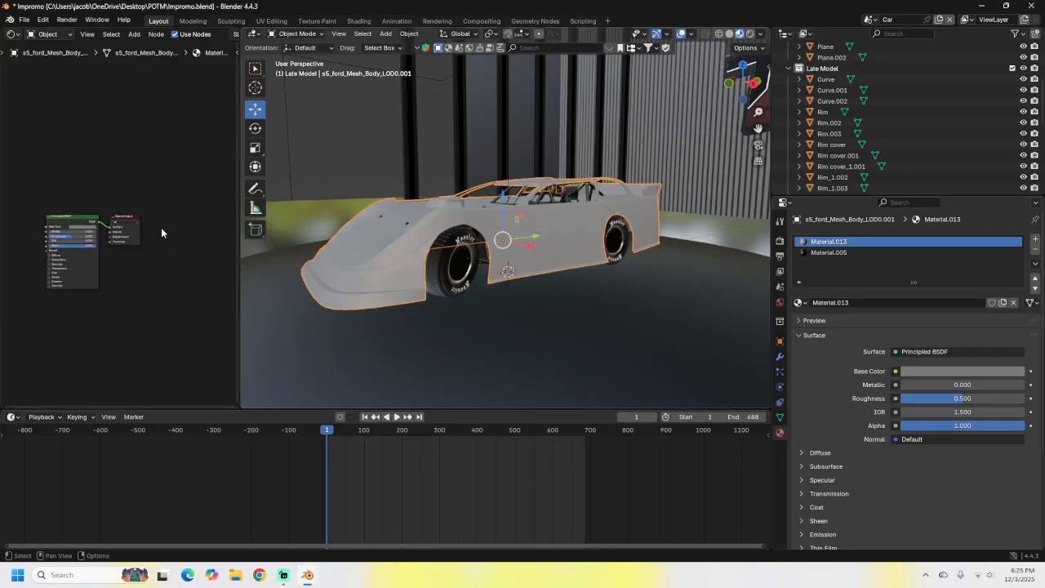
{"action": "middle_click_drag", "start_coordinate": [179, 271], "coordinate": [143, 280]}
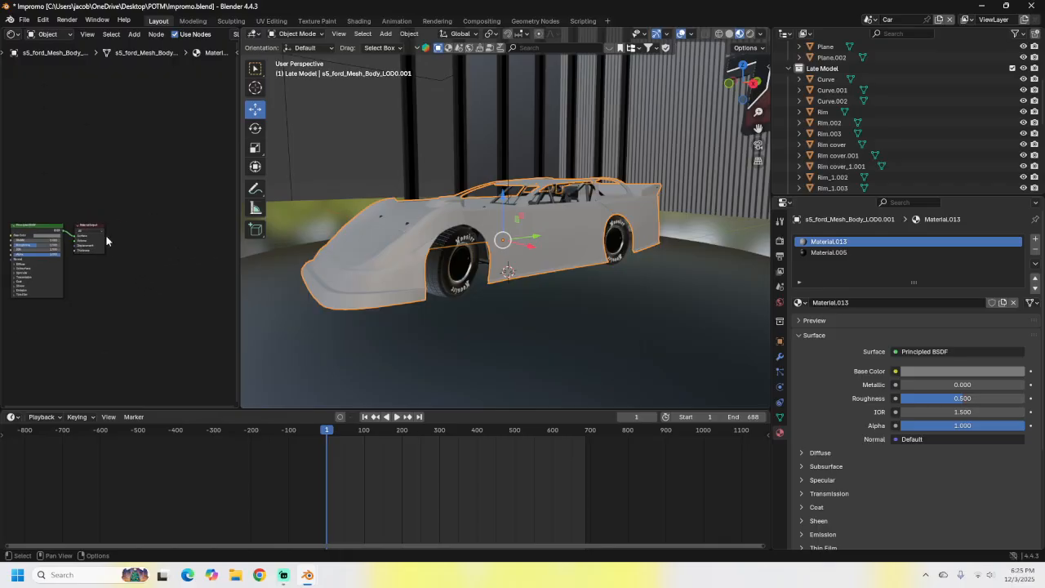
{"action": "left_click", "coordinate": [99, 242]}
{"action": "left_click_drag", "start_coordinate": [93, 228], "coordinate": [200, 231]}
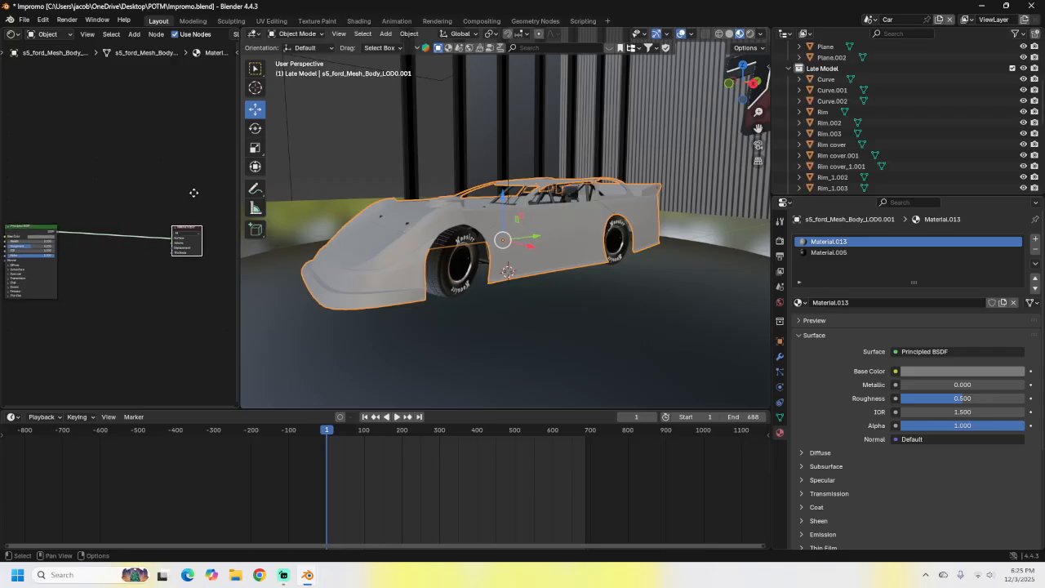
{"action": "middle_click_drag", "start_coordinate": [214, 188], "coordinate": [122, 181]}
{"action": "left_click_drag", "start_coordinate": [107, 218], "coordinate": [149, 240]}
{"action": "left_click", "coordinate": [125, 211]}
{"action": "middle_click_drag", "start_coordinate": [116, 203], "coordinate": [137, 197]}
{"action": "scroll", "coordinate": [171, 273], "scroll_direction": "up", "scroll_amount": 2}
{"action": "scroll", "coordinate": [163, 260], "scroll_direction": "down", "scroll_amount": 1}
{"action": "scroll", "coordinate": [164, 266], "scroll_direction": "down", "scroll_amount": 1}
{"action": "middle_click_drag", "start_coordinate": [108, 256], "coordinate": [155, 275]}
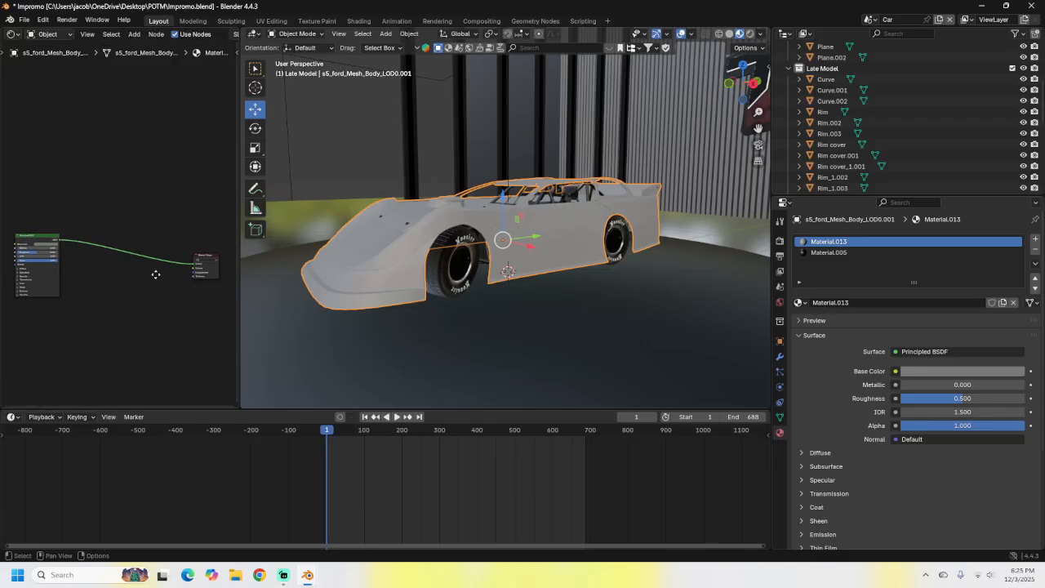
Add a Texture Coordinate node above the existing shader nodes of the car body's material
{"action": "key", "text": "shift+a"}
{"action": "left_click", "coordinate": [124, 214]}
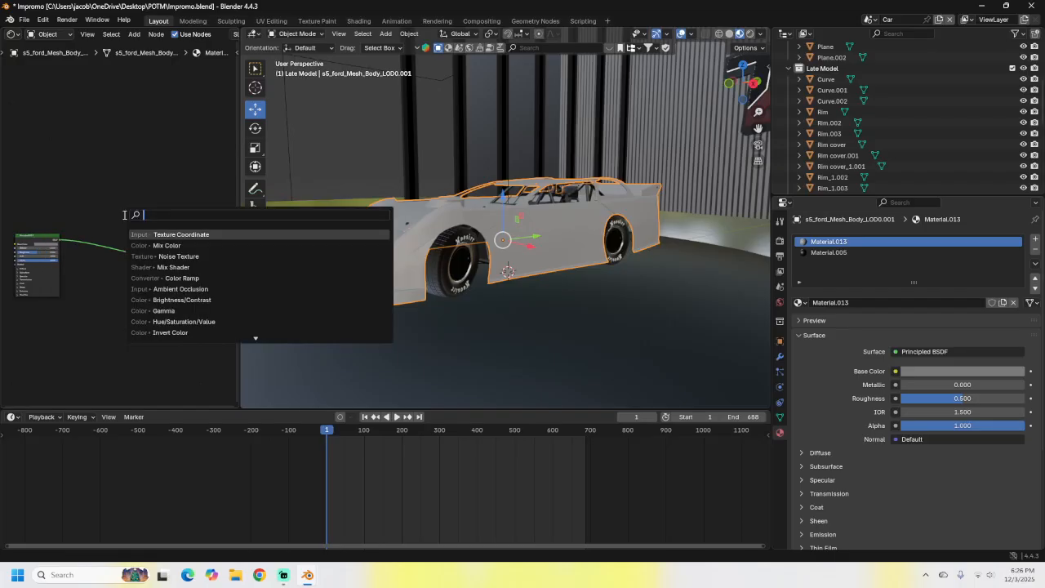
{"action": "type", "text": "texture co"}
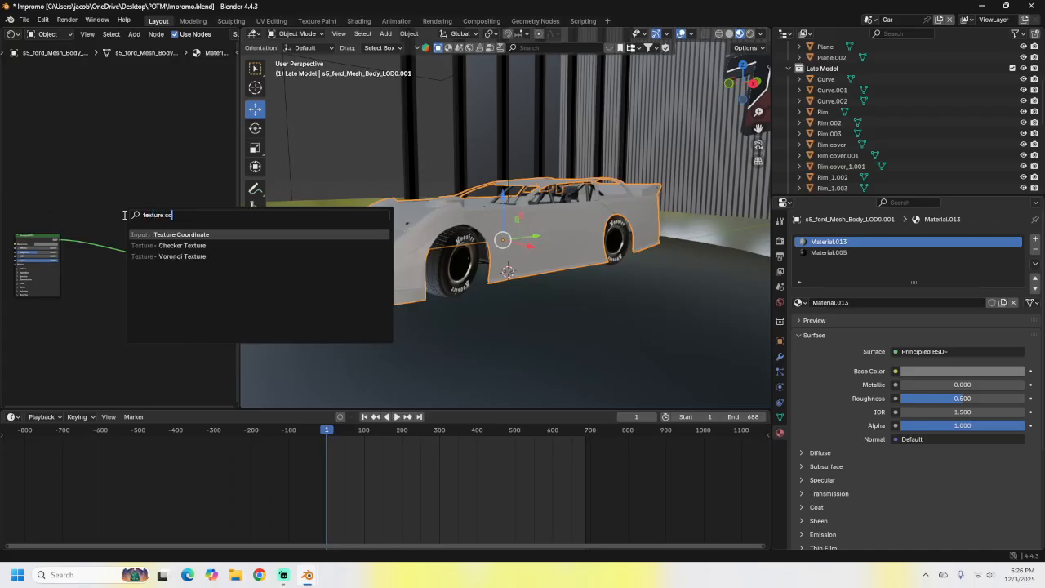
{"action": "key", "text": "Return"}
{"action": "left_click", "coordinate": [109, 169]}
{"action": "scroll", "coordinate": [142, 220], "scroll_direction": "up", "scroll_amount": 4}
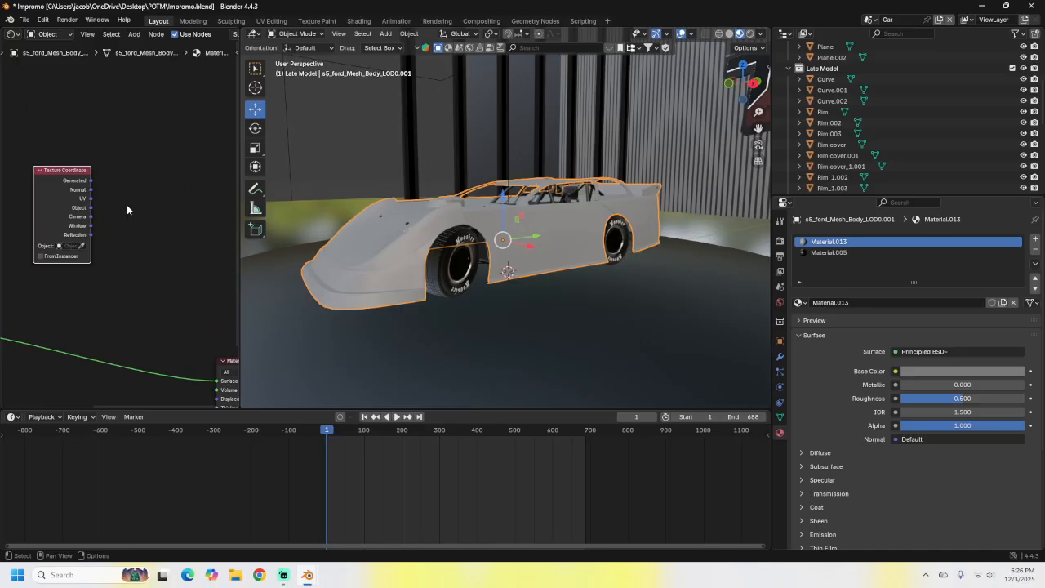
Add a Mapping node beside the Texture Coordinate node
{"action": "middle_click_drag", "start_coordinate": [101, 204], "coordinate": [75, 200]}
{"action": "left_click", "coordinate": [118, 186]}
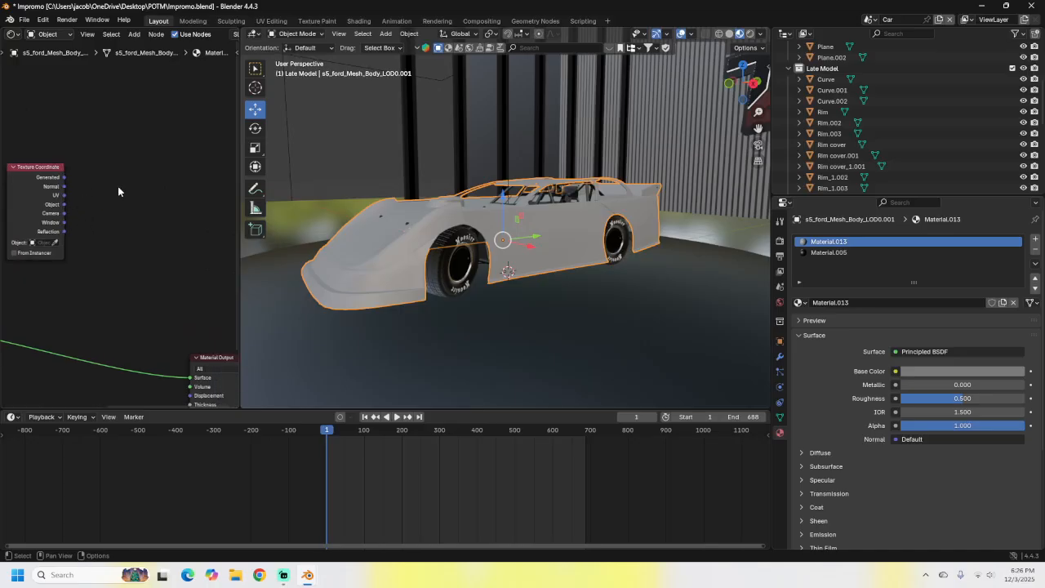
{"action": "key", "text": "shift+a"}
{"action": "left_click", "coordinate": [119, 187]}
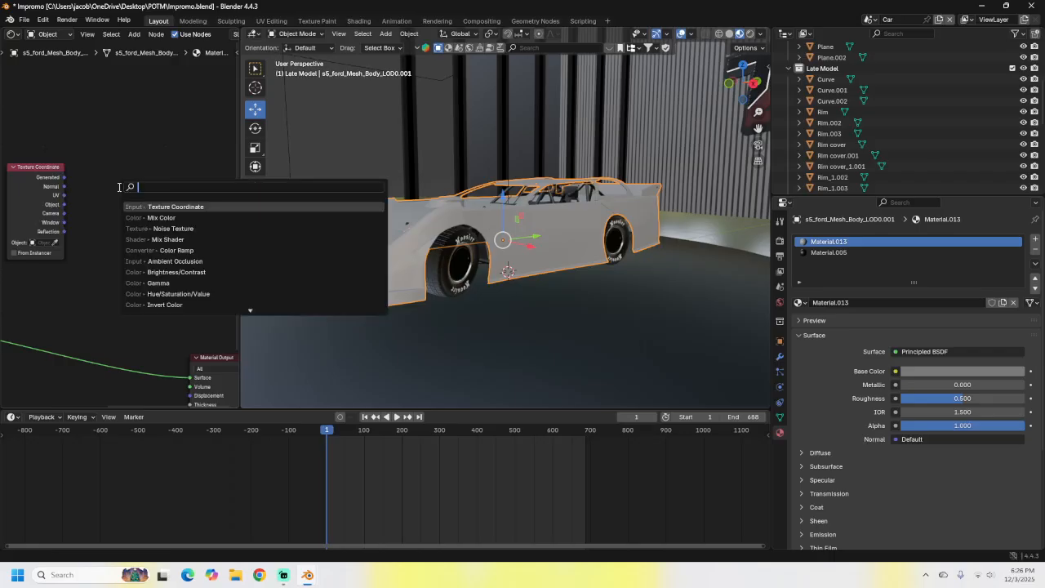
{"action": "type", "text": "mapping"}
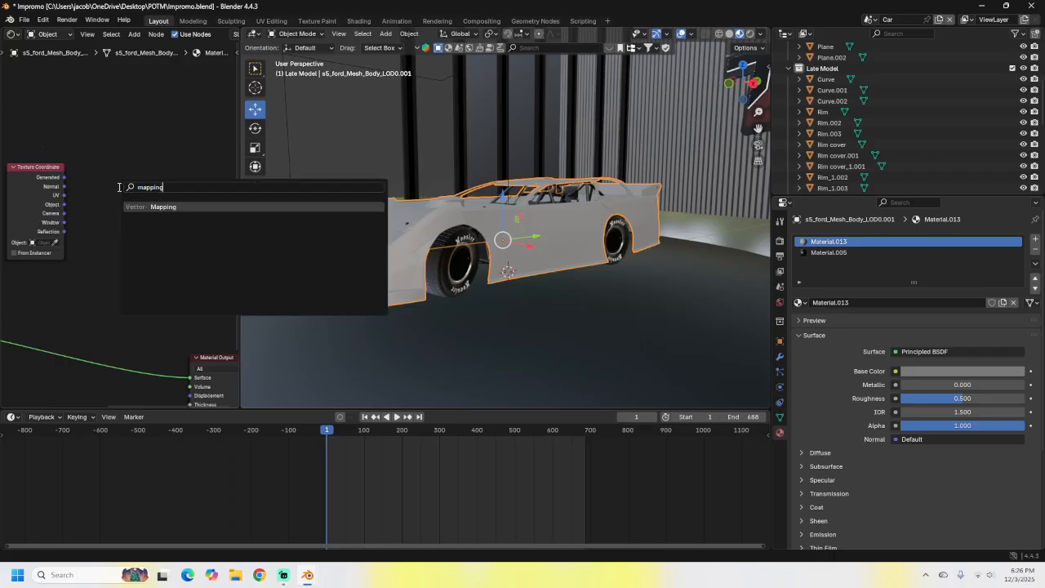
{"action": "key", "text": "Return"}
{"action": "left_click", "coordinate": [125, 245]}
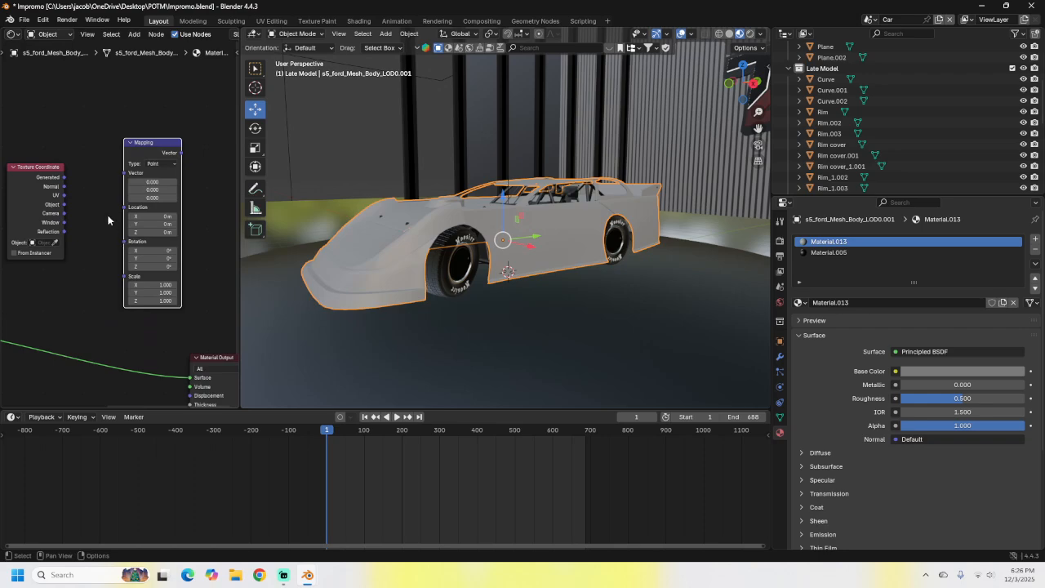
Link the Texture Coordinate's Object output to the Mapping node's Location and Rotation inputs, and shift the Mapping node slightly
{"action": "middle_click_drag", "start_coordinate": [85, 223], "coordinate": [72, 227]}
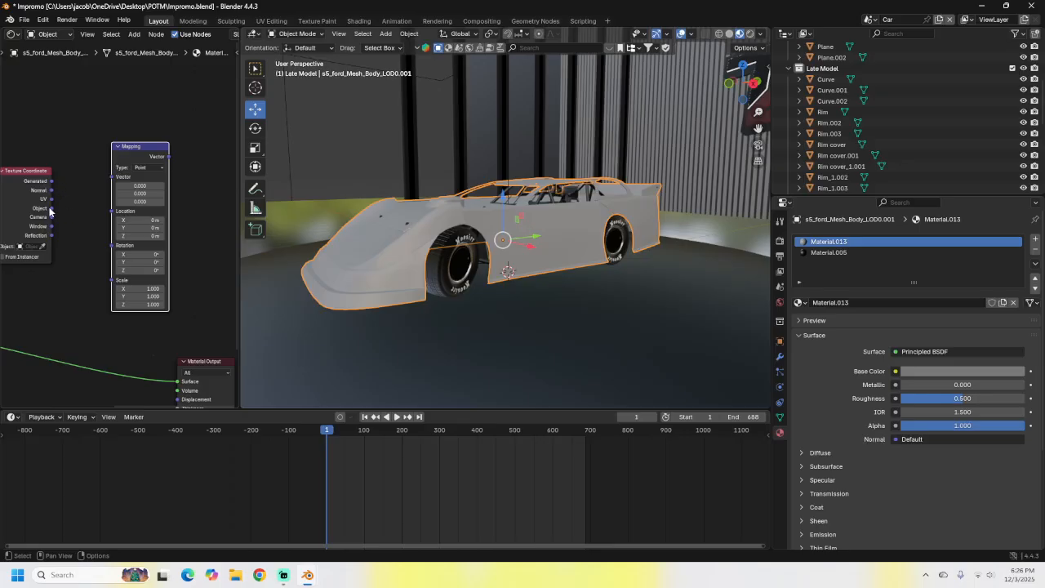
{"action": "left_click_drag", "start_coordinate": [51, 209], "coordinate": [112, 220]}
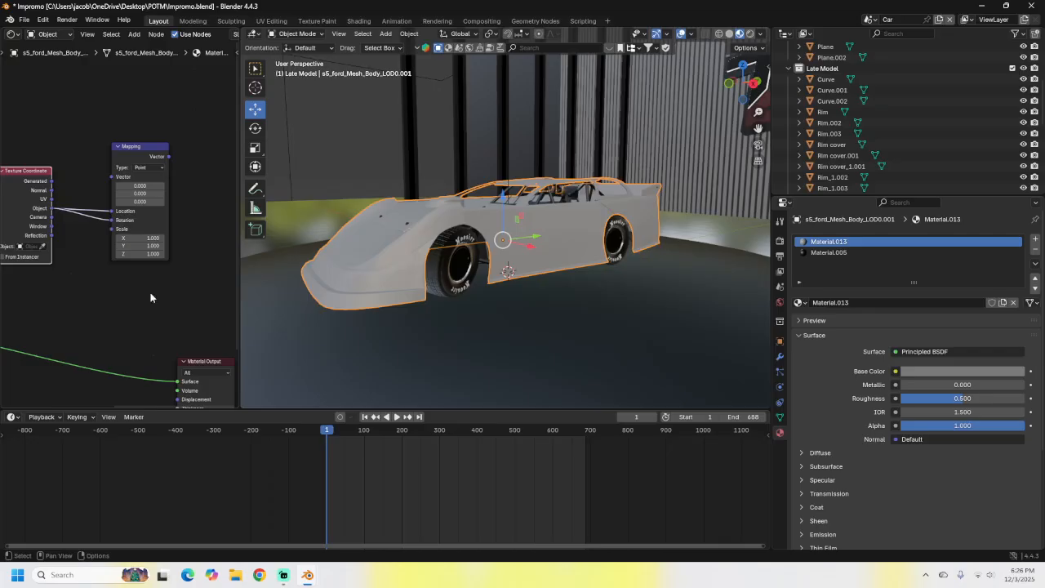
{"action": "scroll", "coordinate": [151, 283], "scroll_direction": "down", "scroll_amount": 1}
{"action": "middle_click_drag", "start_coordinate": [151, 283], "coordinate": [127, 285]}
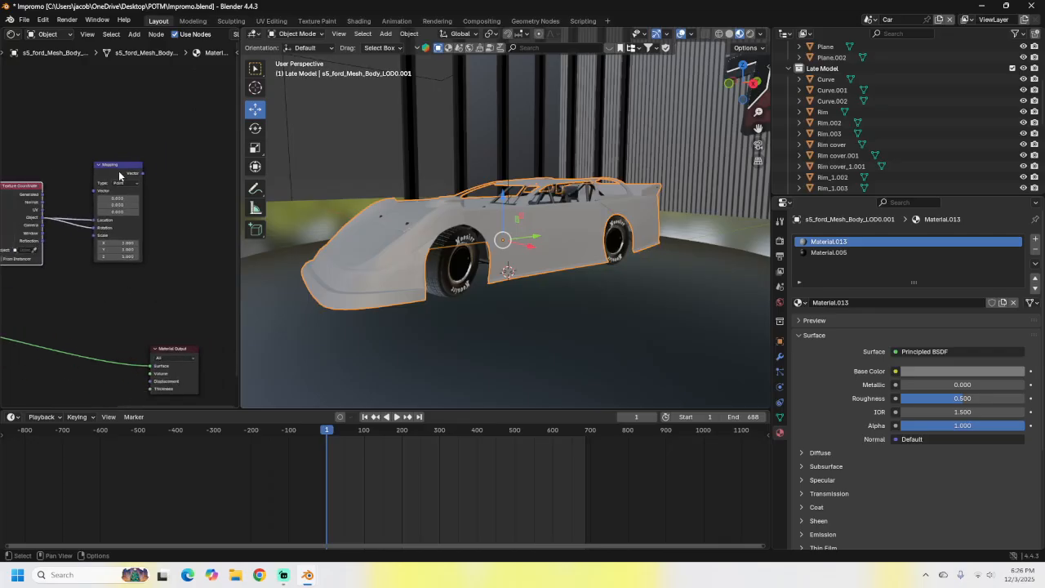
{"action": "left_click_drag", "start_coordinate": [118, 175], "coordinate": [109, 191]}
{"action": "scroll", "coordinate": [152, 244], "scroll_direction": "down", "scroll_amount": 2}
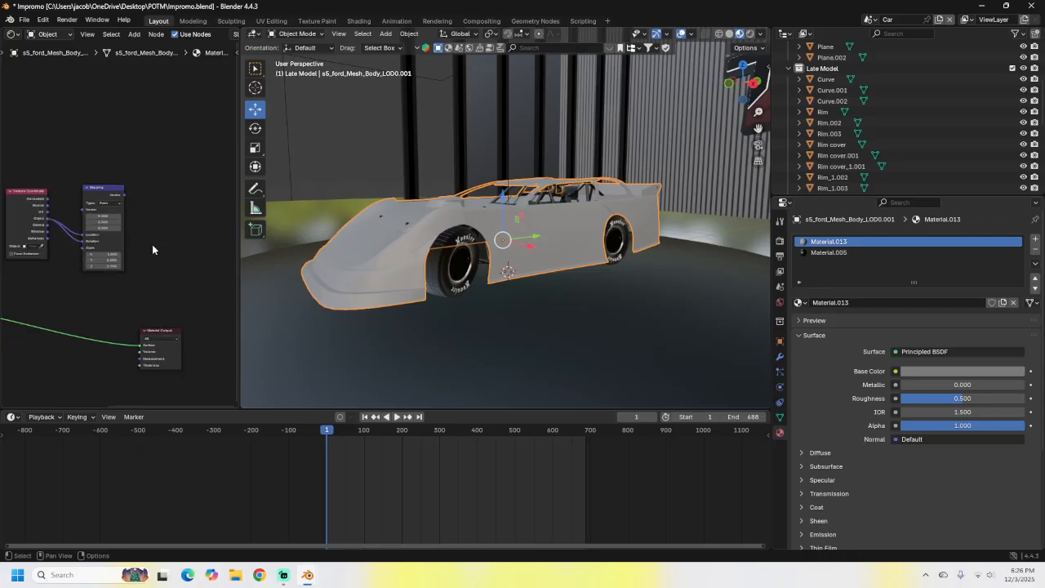
{"action": "middle_click_drag", "start_coordinate": [73, 272], "coordinate": [136, 260]}
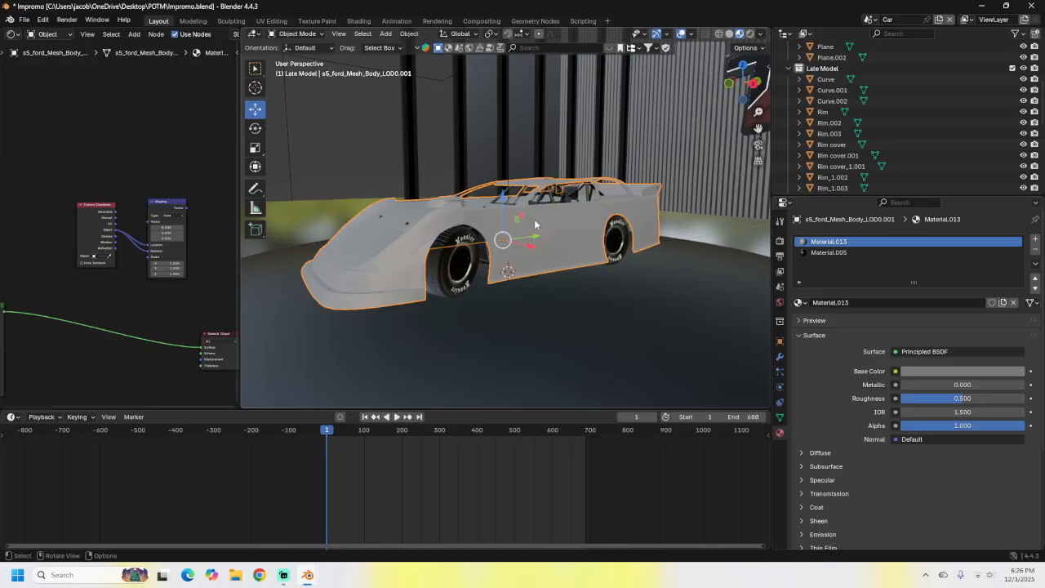
Add a Noise Texture node with its Vector input fed by the Mapping node's Vector output
{"action": "scroll", "coordinate": [217, 259], "scroll_direction": "up", "scroll_amount": 6}
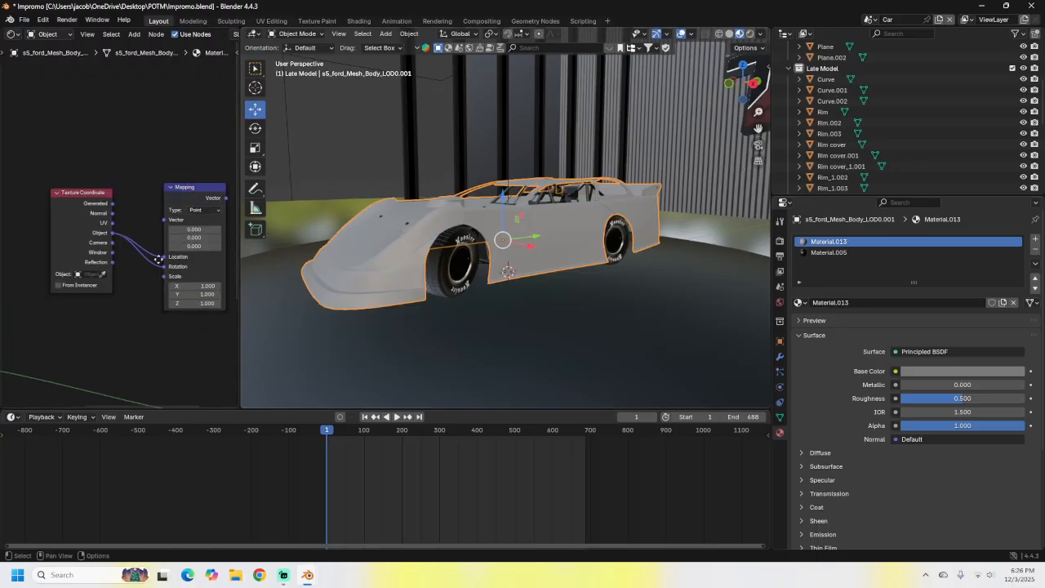
{"action": "middle_click_drag", "start_coordinate": [158, 257], "coordinate": [90, 270]}
{"action": "middle_click_drag", "start_coordinate": [182, 249], "coordinate": [89, 257]}
{"action": "left_click_drag", "start_coordinate": [70, 221], "coordinate": [135, 225]}
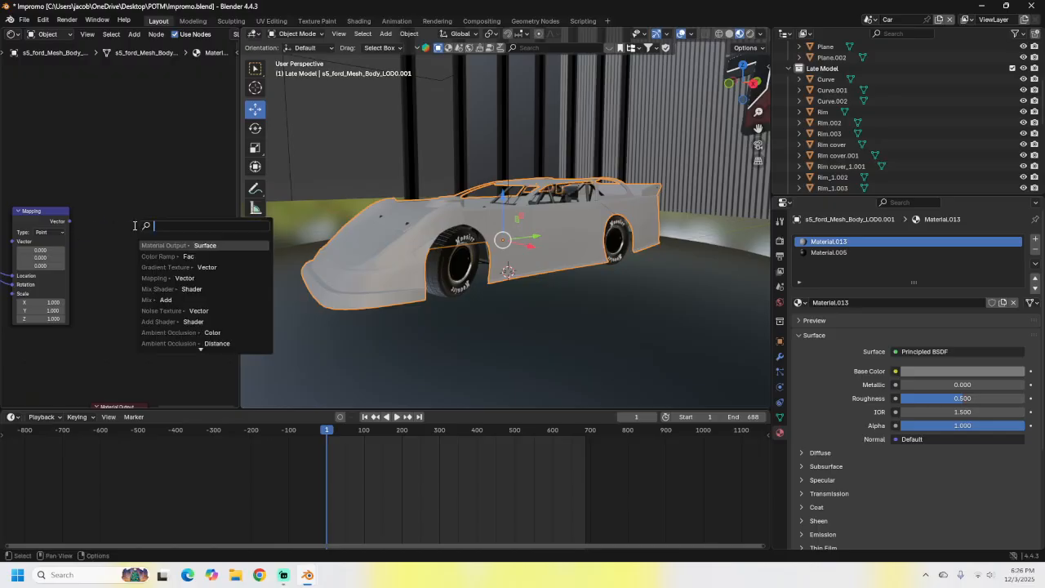
{"action": "type", "text": "noise"}
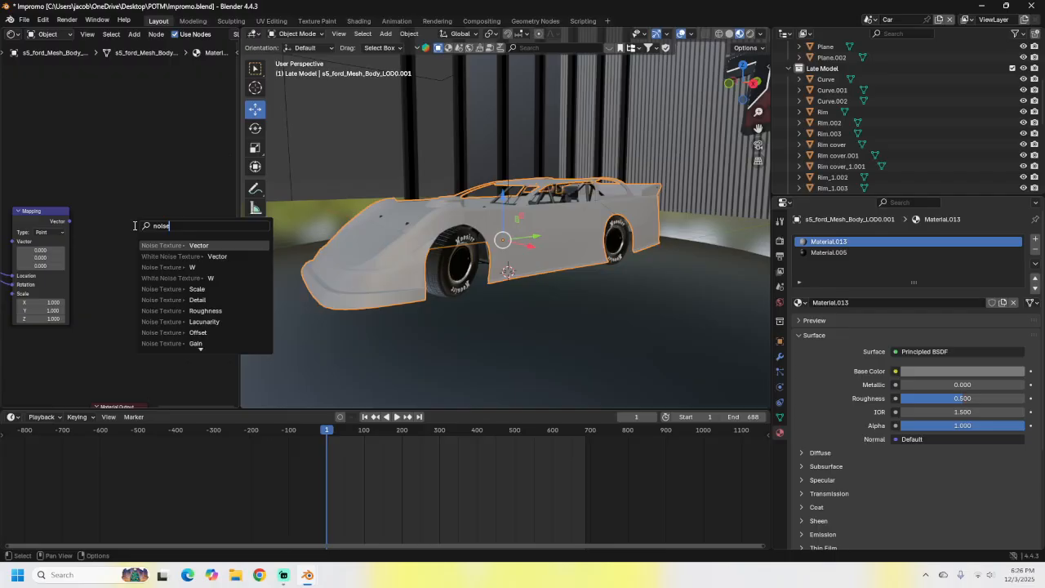
{"action": "key", "text": "Return"}
{"action": "left_click", "coordinate": [132, 191]}
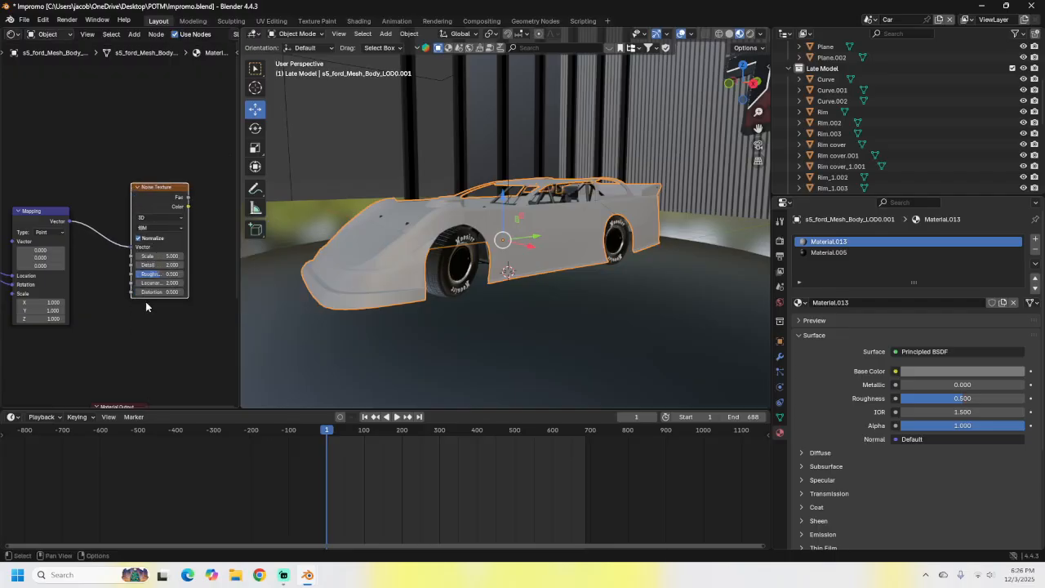
Add a Gradient Texture node below the Noise Texture, with its Vector input also fed by the Mapping node
{"action": "middle_click_drag", "start_coordinate": [147, 307], "coordinate": [105, 233]}
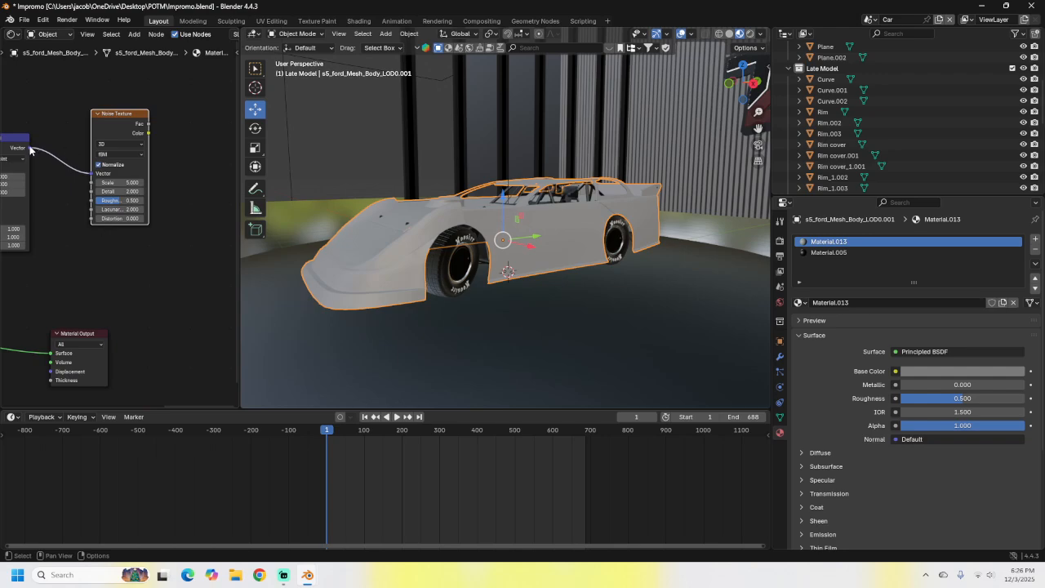
{"action": "left_click_drag", "start_coordinate": [31, 148], "coordinate": [104, 253]}
{"action": "type", "text": "gradi"}
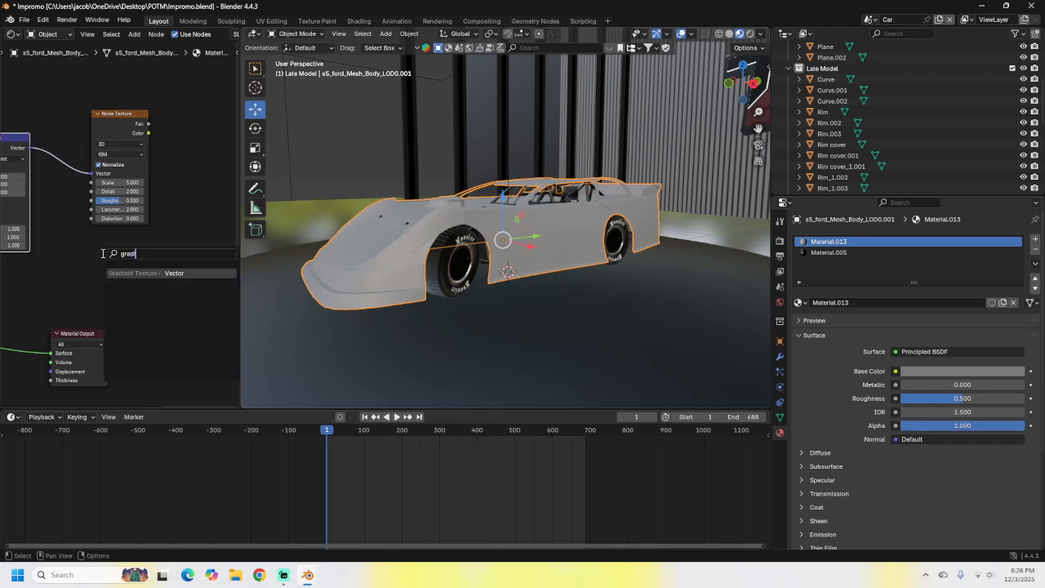
{"action": "key", "text": "Return"}
{"action": "left_click", "coordinate": [92, 259]}
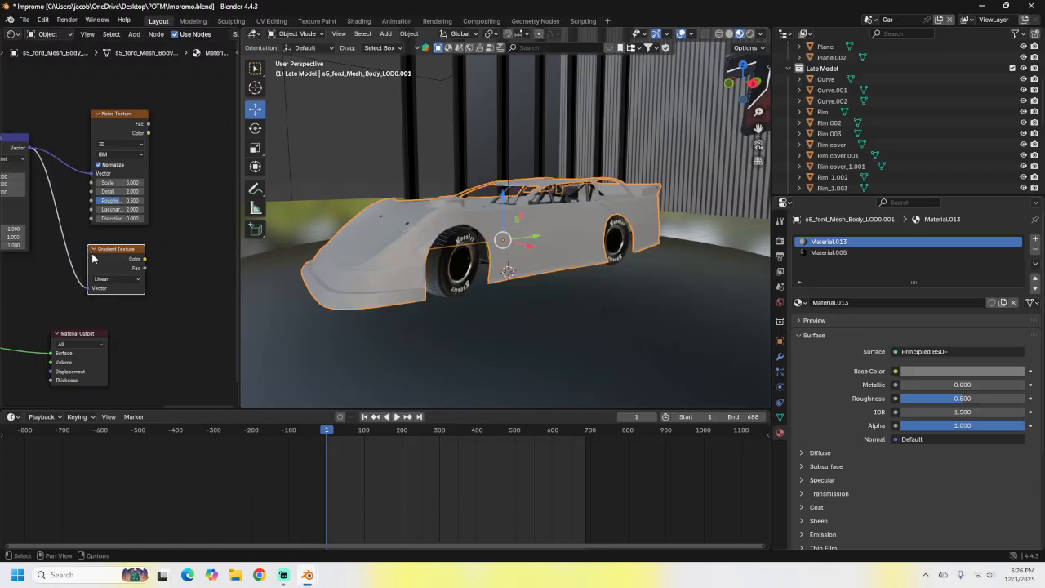
Add a color Mix node with the Noise Texture's Color linked to A and the Gradient Texture's Color linked to B
{"action": "scroll", "coordinate": [183, 239], "scroll_direction": "down", "scroll_amount": 2}
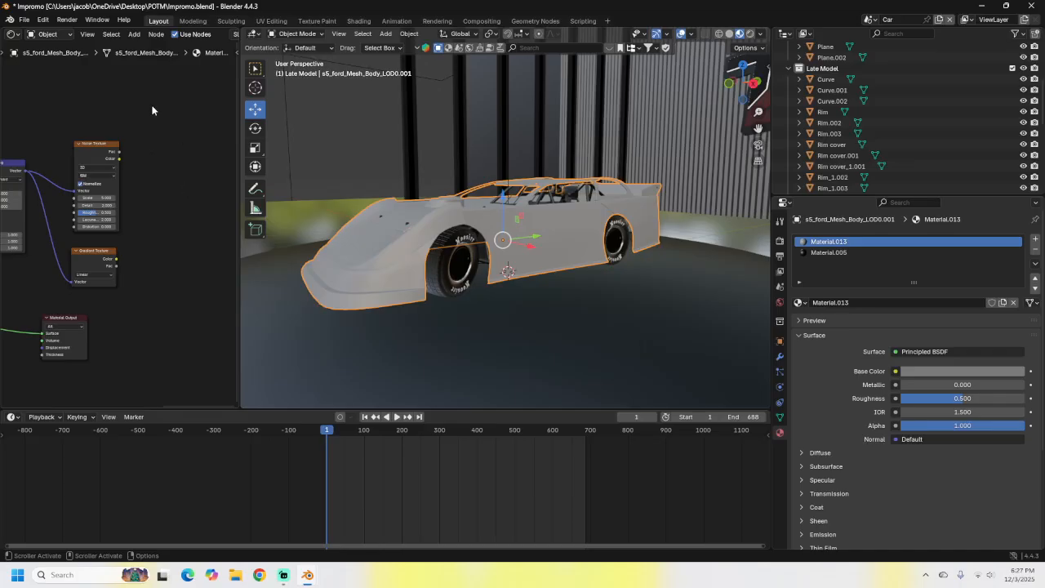
{"action": "scroll", "coordinate": [162, 108], "scroll_direction": "down", "scroll_amount": 2}
{"action": "scroll", "coordinate": [123, 126], "scroll_direction": "right", "scroll_amount": 2}
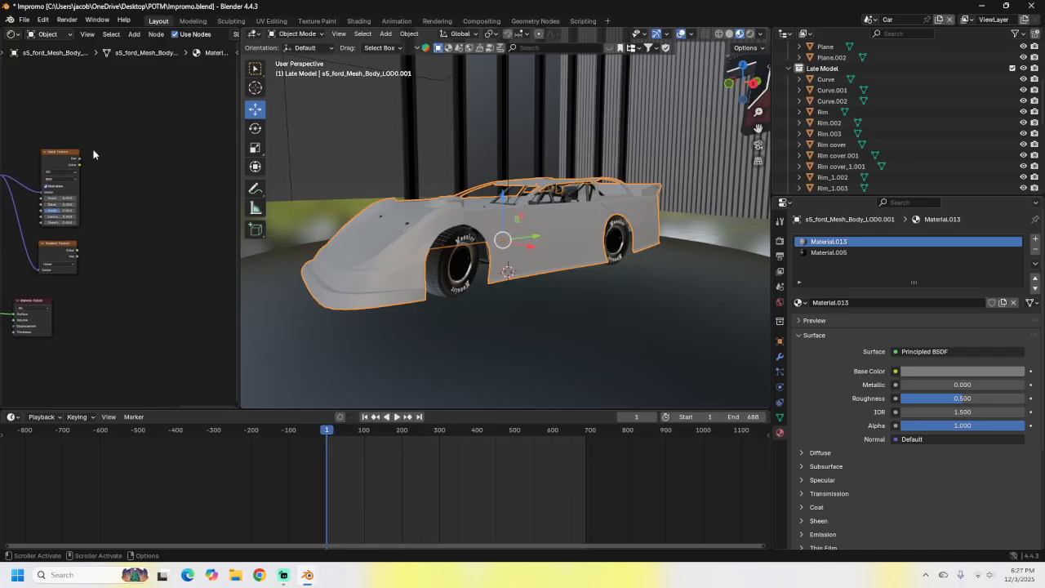
{"action": "left_click", "coordinate": [80, 170]}
{"action": "left_click_drag", "start_coordinate": [79, 162], "coordinate": [136, 192]}
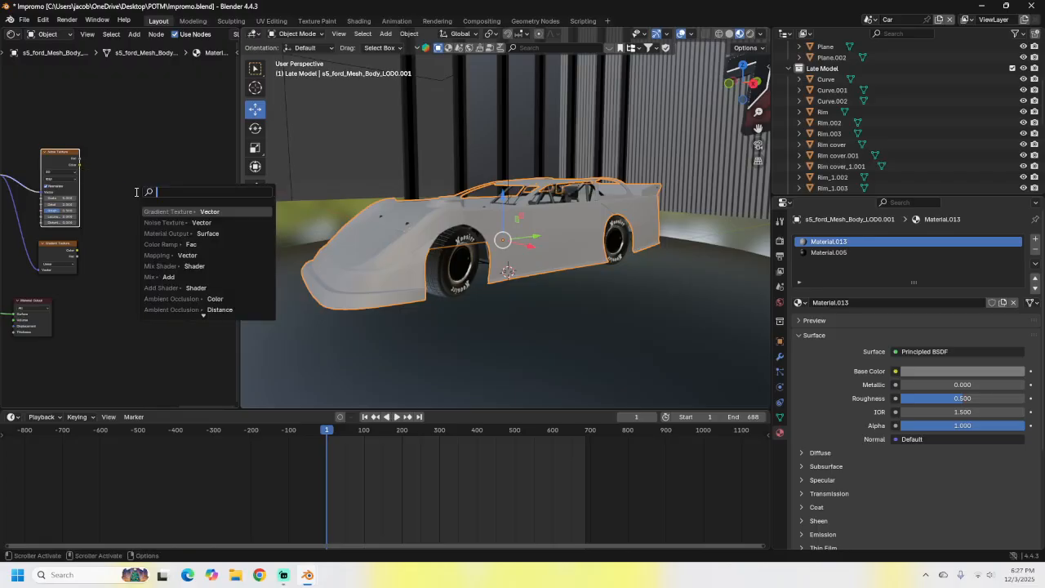
{"action": "type", "text": "mix"}
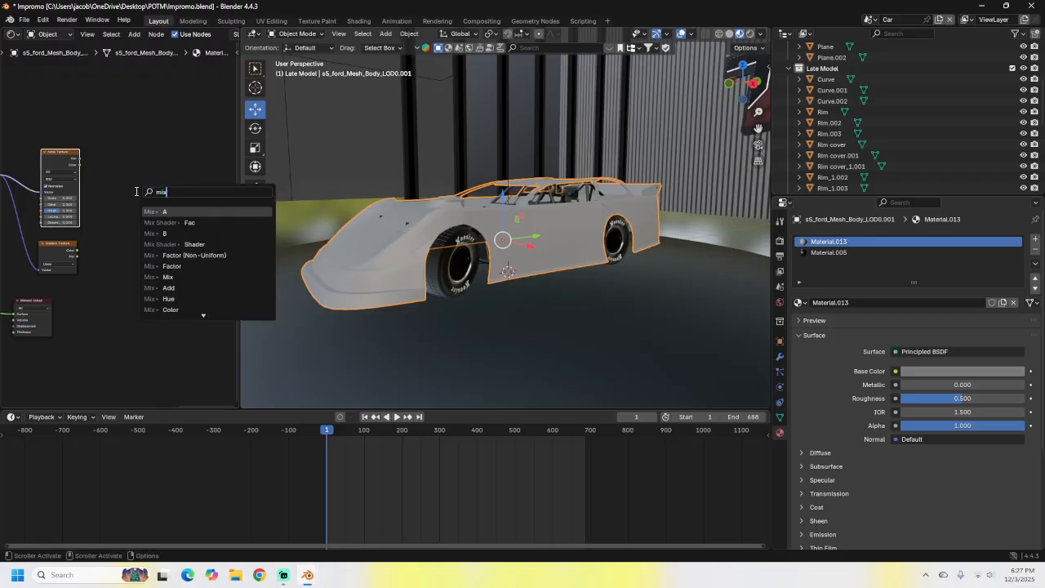
{"action": "key", "text": "Return"}
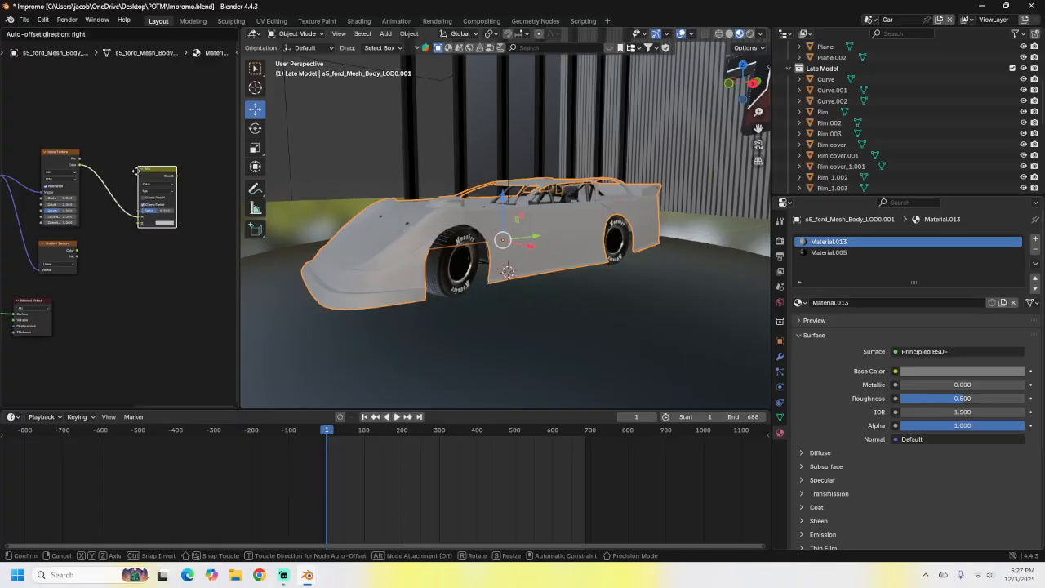
{"action": "left_click", "coordinate": [137, 172]}
{"action": "left_click_drag", "start_coordinate": [77, 250], "coordinate": [139, 222]}
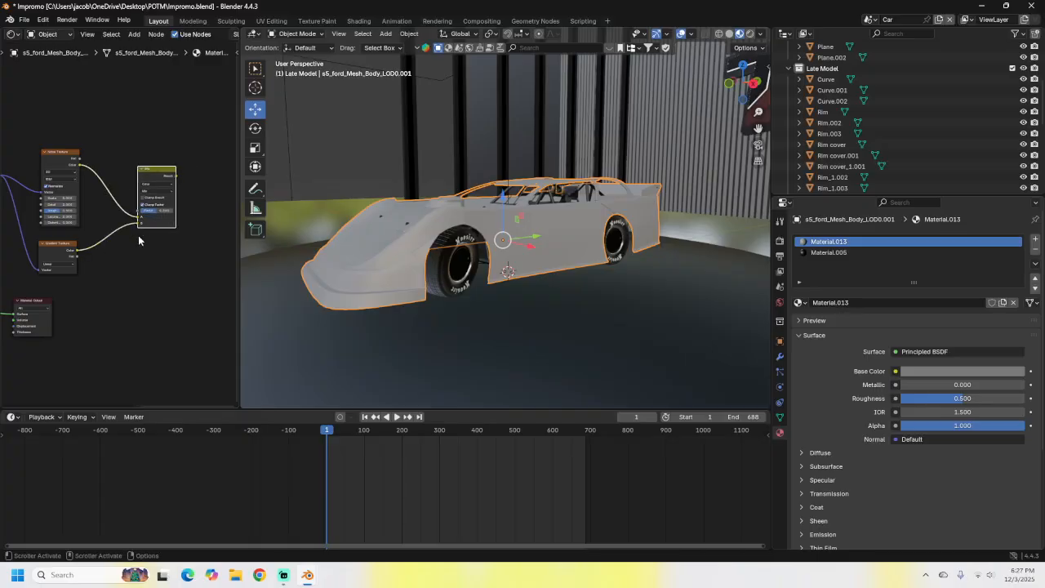
Add a Color Ramp node with its Fac input fed by the color Mix node's Result output
{"action": "middle_click_drag", "start_coordinate": [95, 265], "coordinate": [228, 314]}
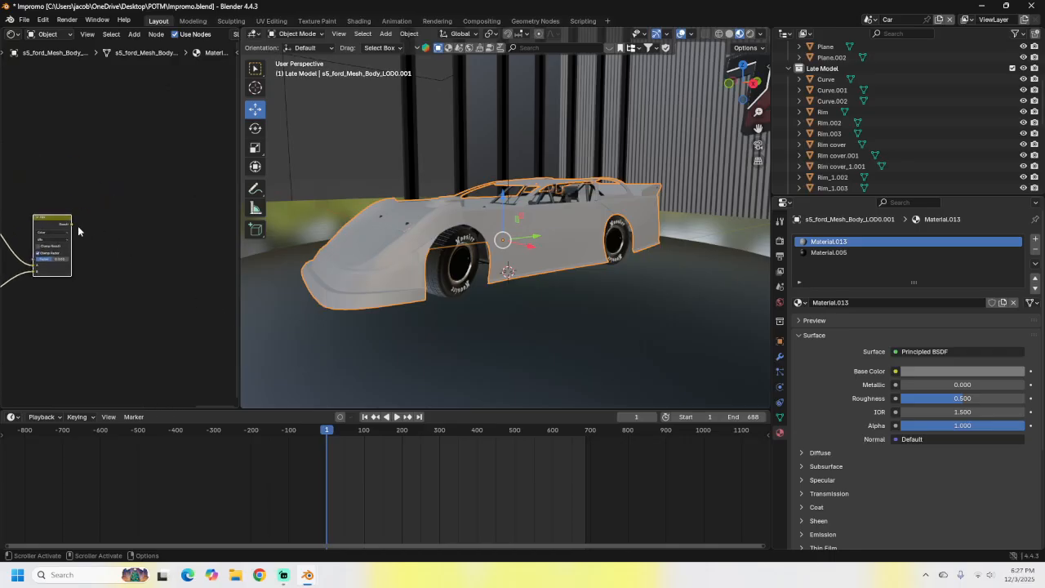
{"action": "scroll", "coordinate": [77, 231], "scroll_direction": "up", "scroll_amount": 2}
{"action": "left_click_drag", "start_coordinate": [38, 221], "coordinate": [89, 257]}
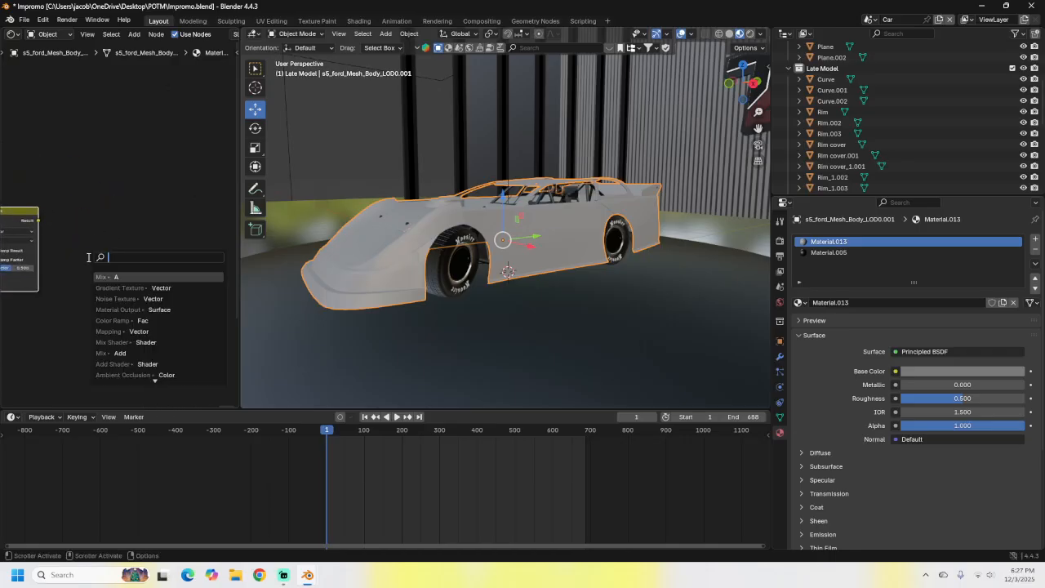
{"action": "type", "text": "color ram"}
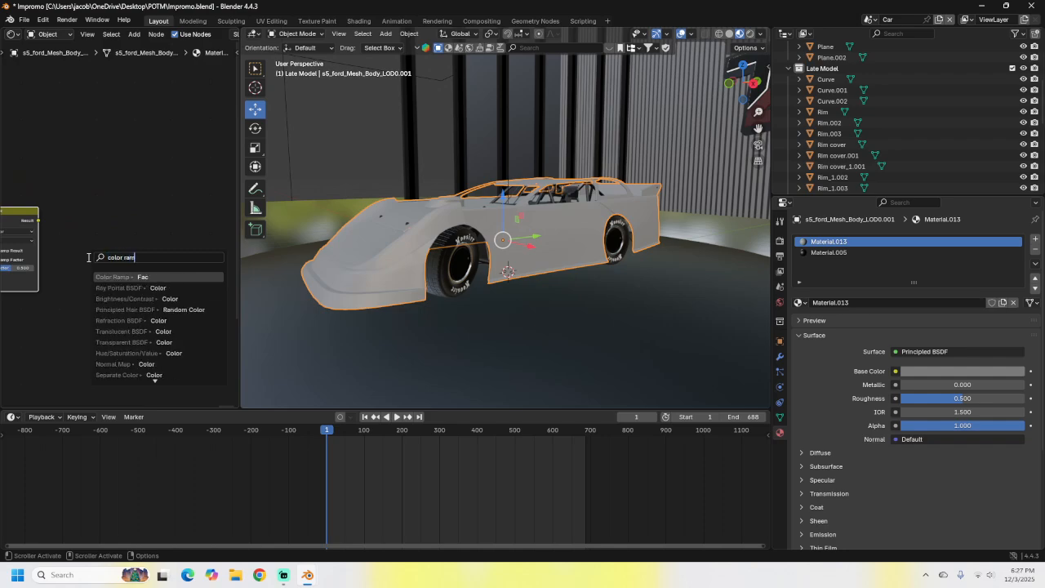
{"action": "key", "text": "Return"}
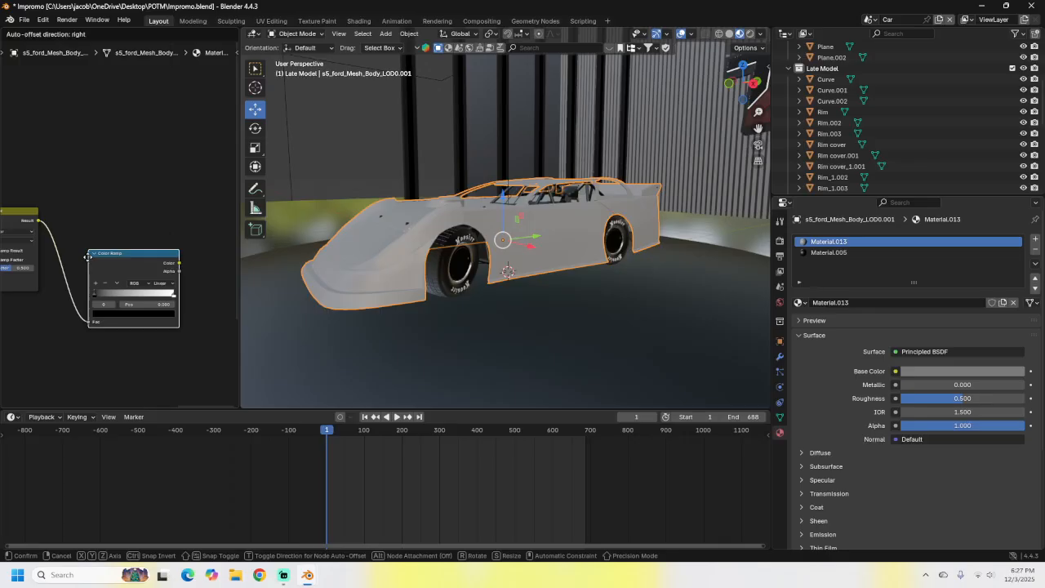
{"action": "left_click", "coordinate": [106, 212]}
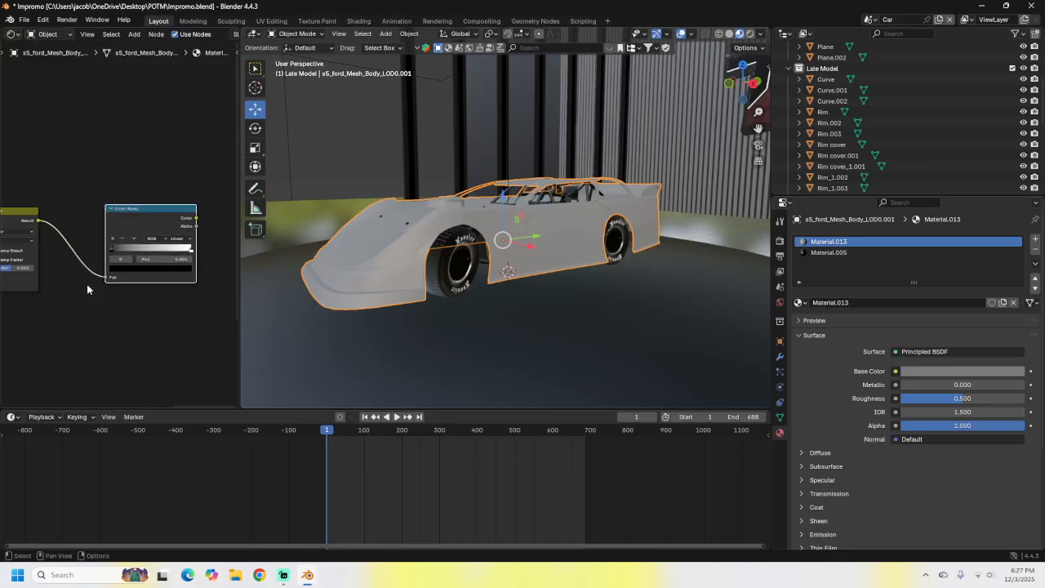
Bring the Color Ramp's black and white stops together near the middle, with the white stop at about 0.473
{"action": "scroll", "coordinate": [118, 234], "scroll_direction": "up", "scroll_amount": 4}
{"action": "middle_click_drag", "start_coordinate": [152, 257], "coordinate": [100, 257]}
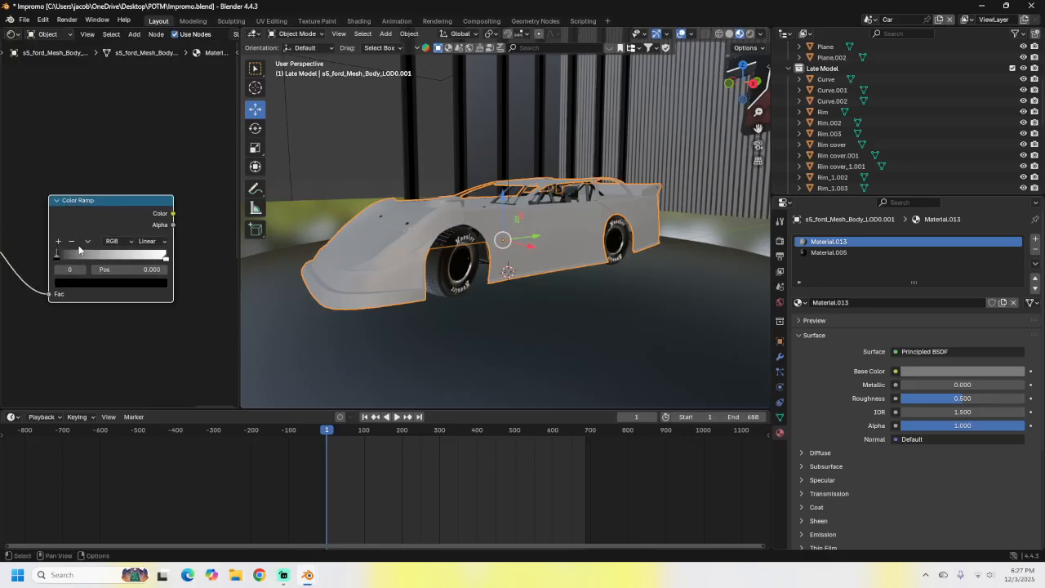
{"action": "left_click_drag", "start_coordinate": [56, 258], "coordinate": [103, 261]}
{"action": "left_click_drag", "start_coordinate": [165, 260], "coordinate": [114, 263]}
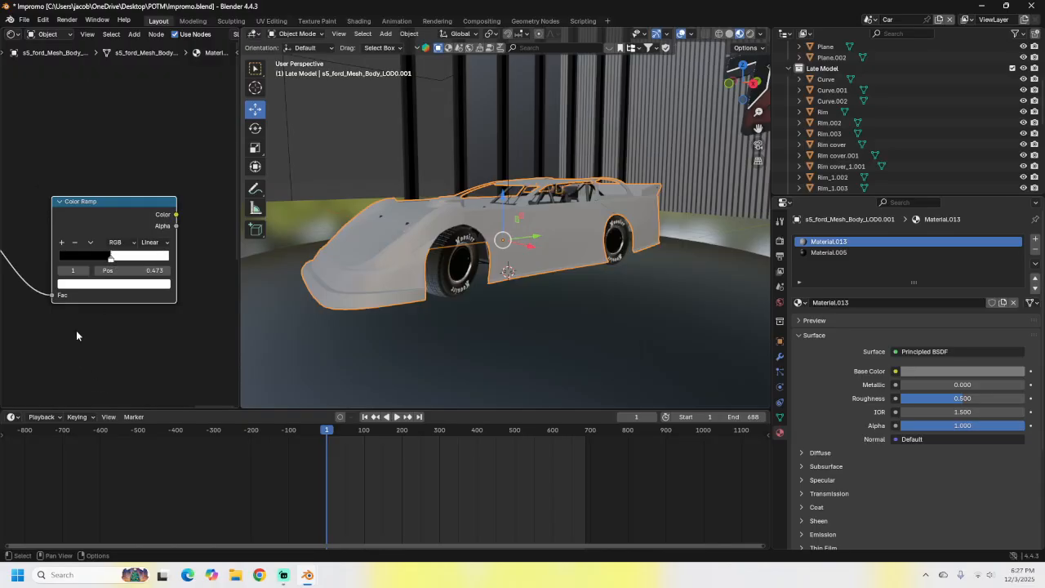
Delete the original Principled BSDF node that feeds the Material Output
{"action": "middle_click_drag", "start_coordinate": [76, 334], "coordinate": [209, 325]}
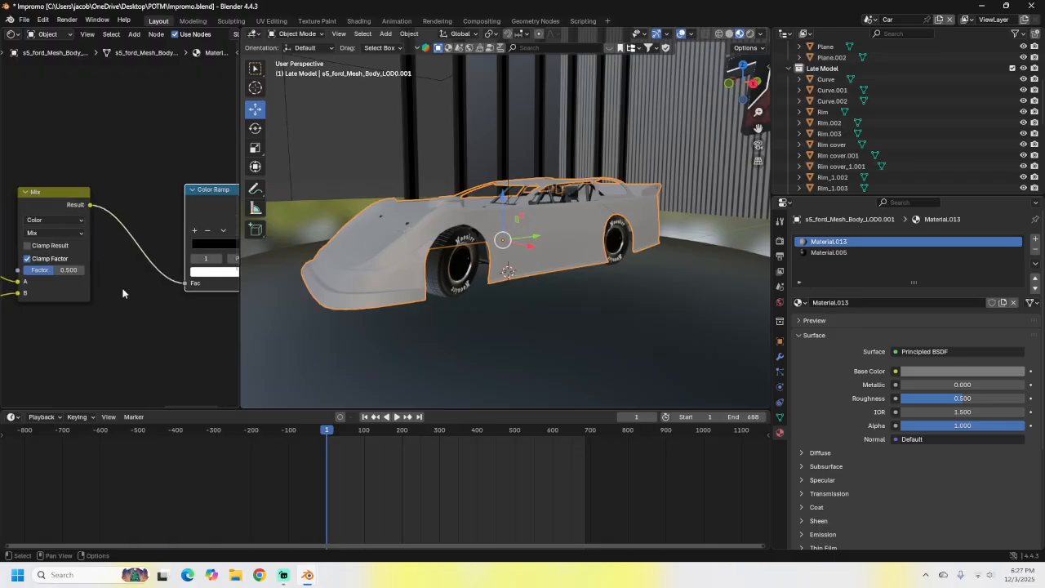
{"action": "scroll", "coordinate": [82, 333], "scroll_direction": "down", "scroll_amount": 9}
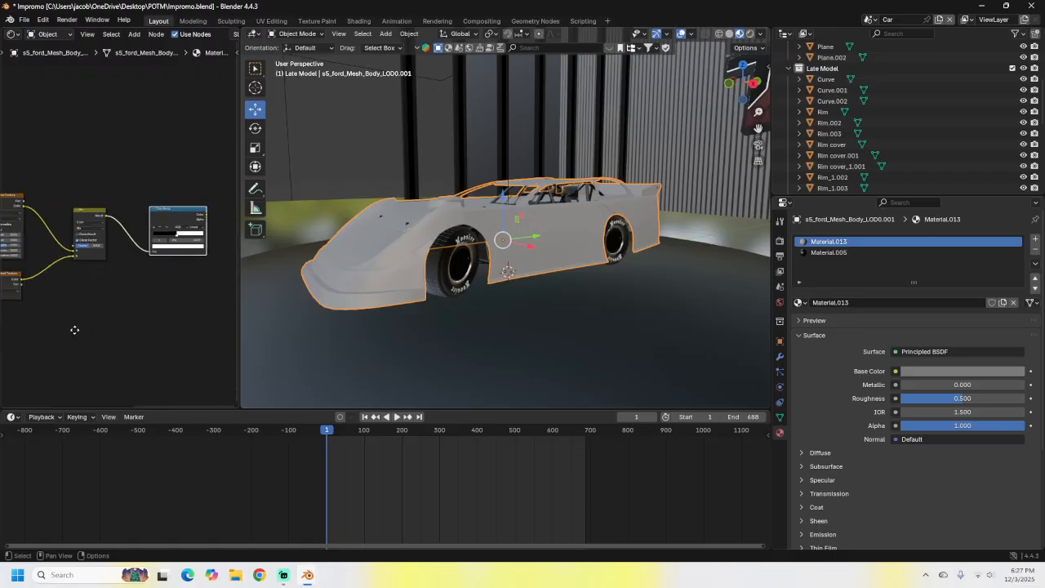
{"action": "middle_click_drag", "start_coordinate": [74, 326], "coordinate": [162, 248]}
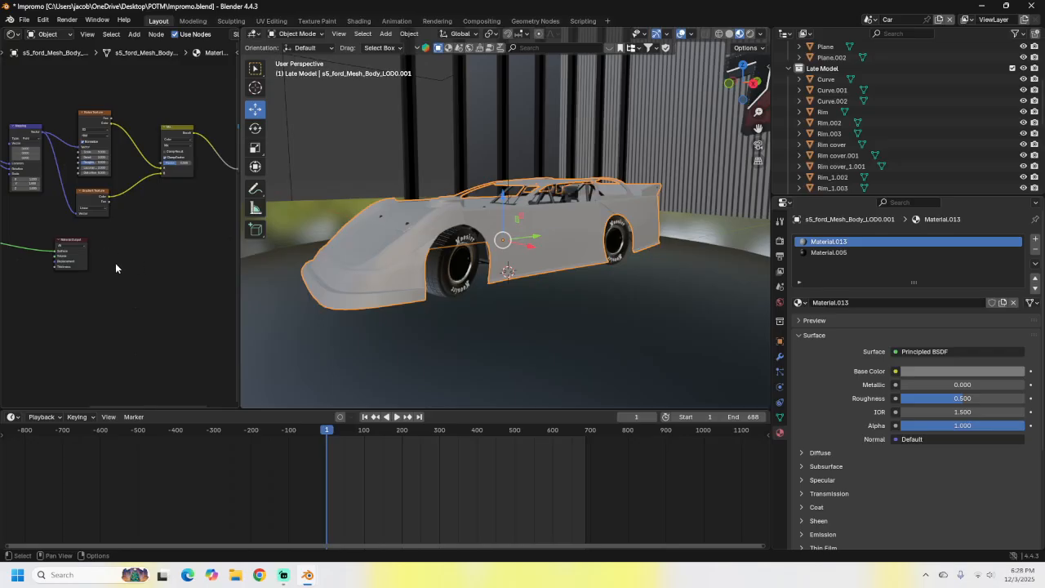
{"action": "middle_click_drag", "start_coordinate": [115, 263], "coordinate": [164, 196]}
{"action": "scroll", "coordinate": [163, 195], "scroll_direction": "up", "scroll_amount": 2}
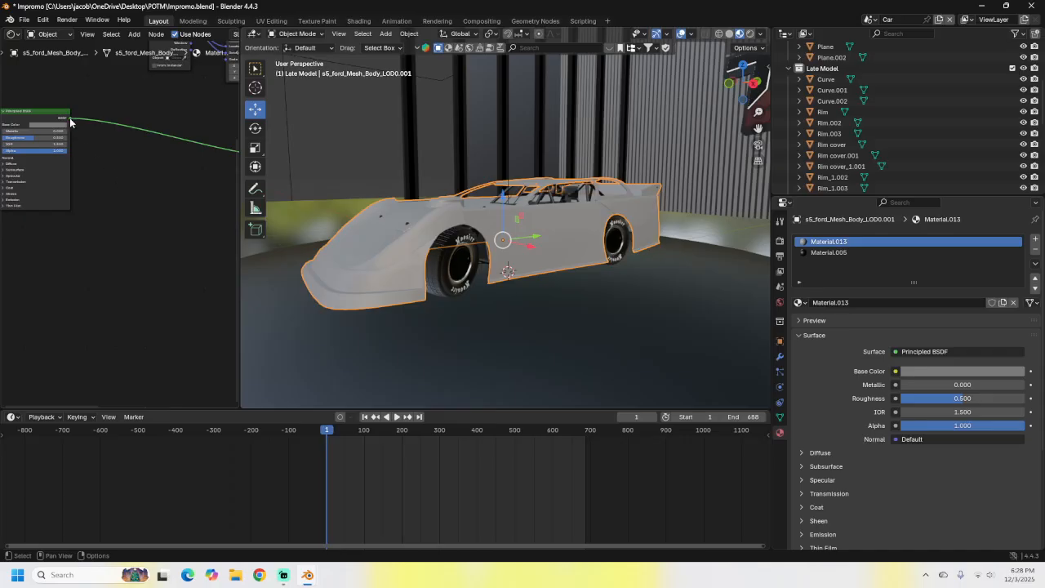
{"action": "left_click", "coordinate": [70, 120]}
{"action": "left_click_drag", "start_coordinate": [71, 119], "coordinate": [136, 174]}
{"action": "left_click", "coordinate": [116, 165]}
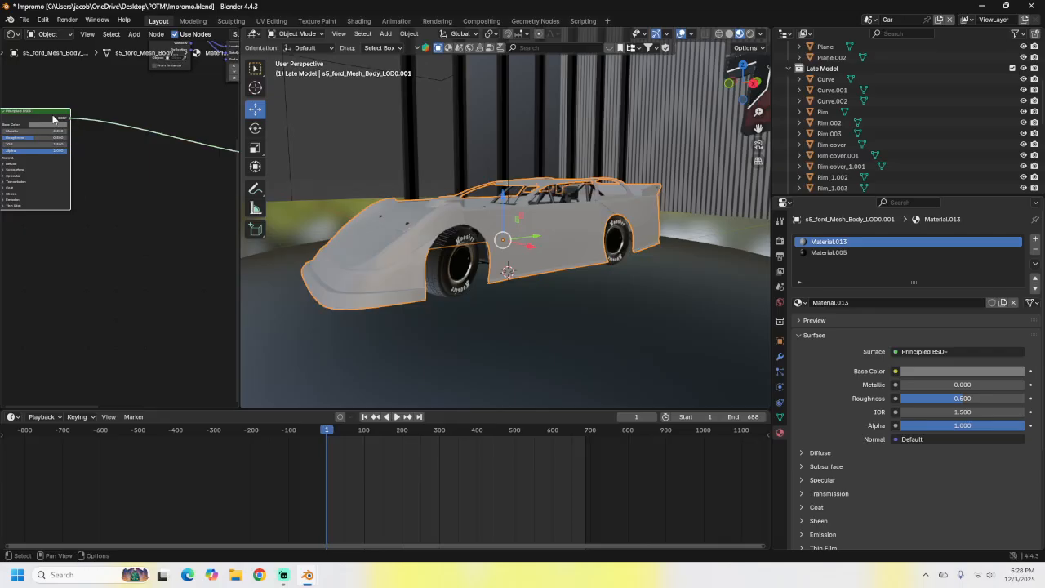
{"action": "key", "text": "x"}
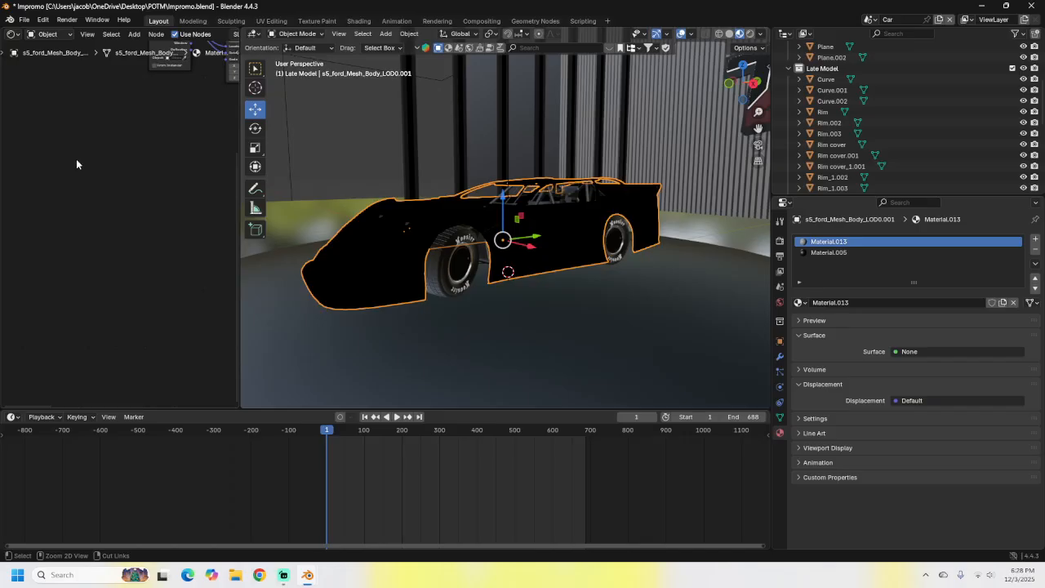
{"action": "key", "text": "ctrl+z"}
{"action": "scroll", "coordinate": [46, 149], "scroll_direction": "up", "scroll_amount": 5}
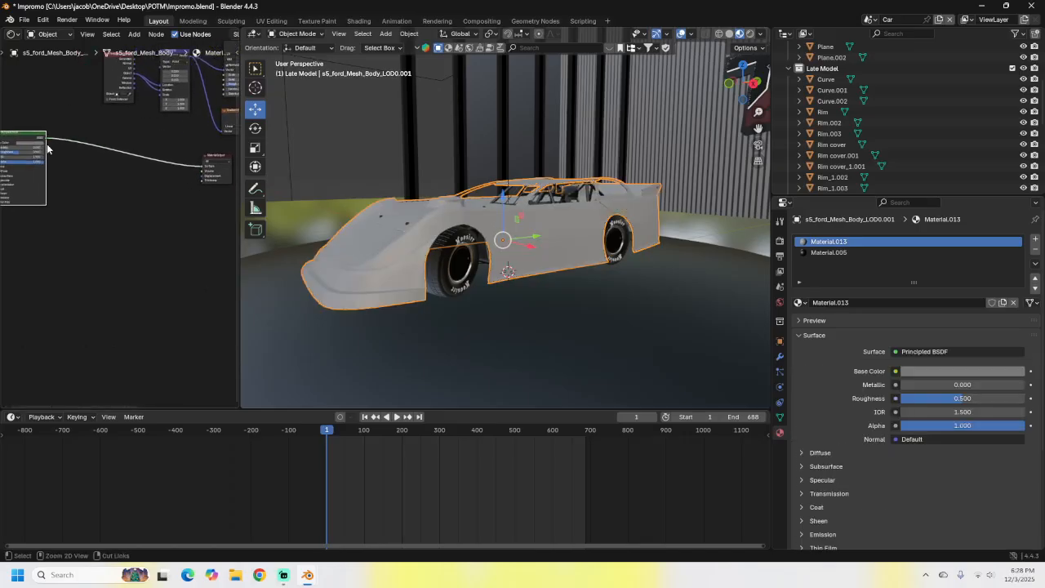
{"action": "key", "text": "x"}
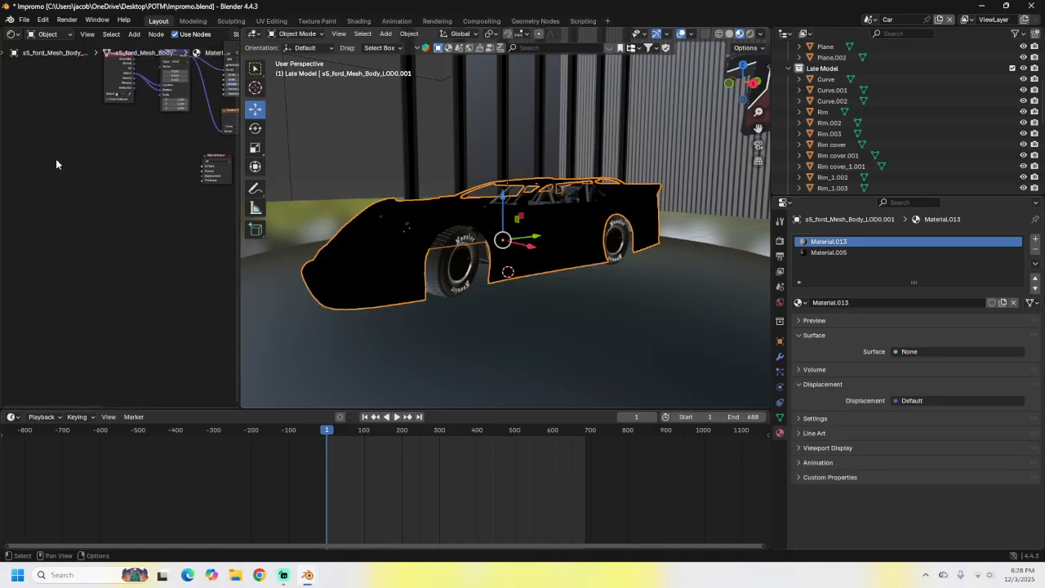
Add a new Principled BSDF node in the empty area before the Material Output
{"action": "key", "text": "shift+a"}
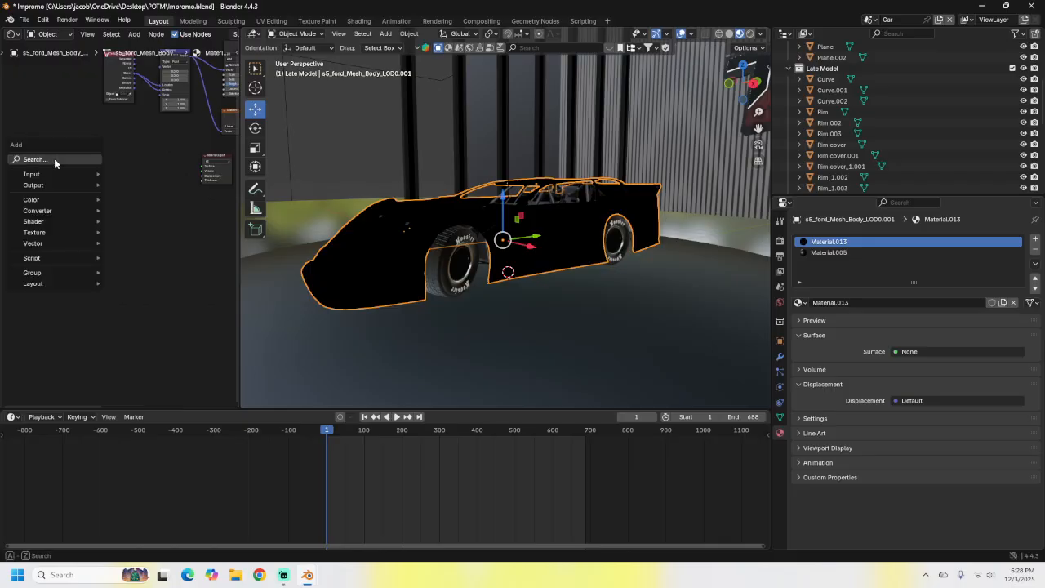
{"action": "type", "text": "prin"}
{"action": "key", "text": "Return"}
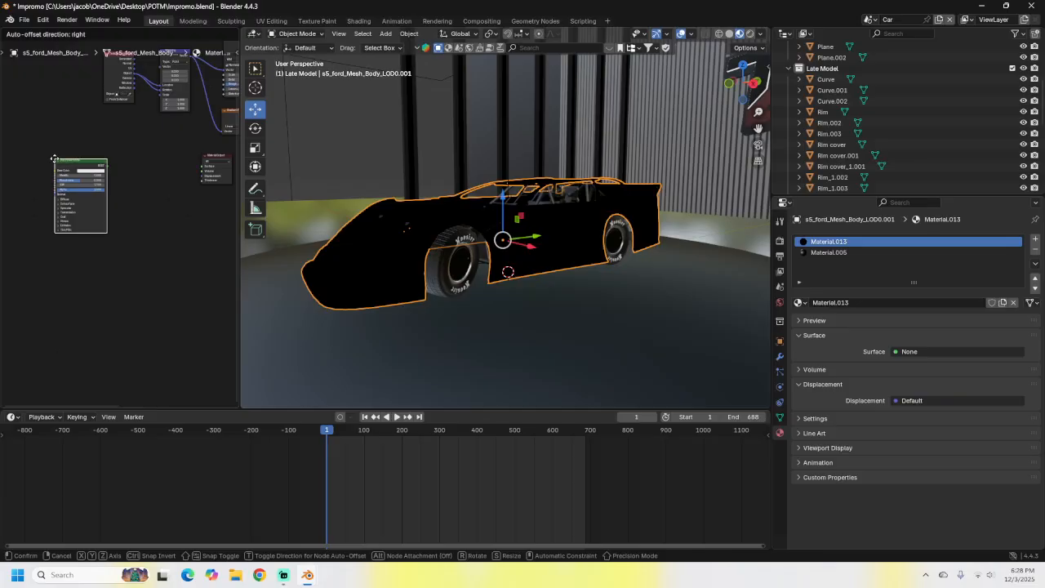
{"action": "left_click", "coordinate": [58, 163]}
Add a Mix Shader node beside the Principled BSDF, with the BSDF output feeding its first Shader input
{"action": "scroll", "coordinate": [82, 153], "scroll_direction": "up", "scroll_amount": 2}
{"action": "middle_click_drag", "start_coordinate": [82, 153], "coordinate": [98, 137]}
{"action": "scroll", "coordinate": [89, 137], "scroll_direction": "up", "scroll_amount": 1}
{"action": "left_click_drag", "start_coordinate": [69, 146], "coordinate": [132, 178]}
{"action": "type", "text": "mix s"}
{"action": "key", "text": "Return"}
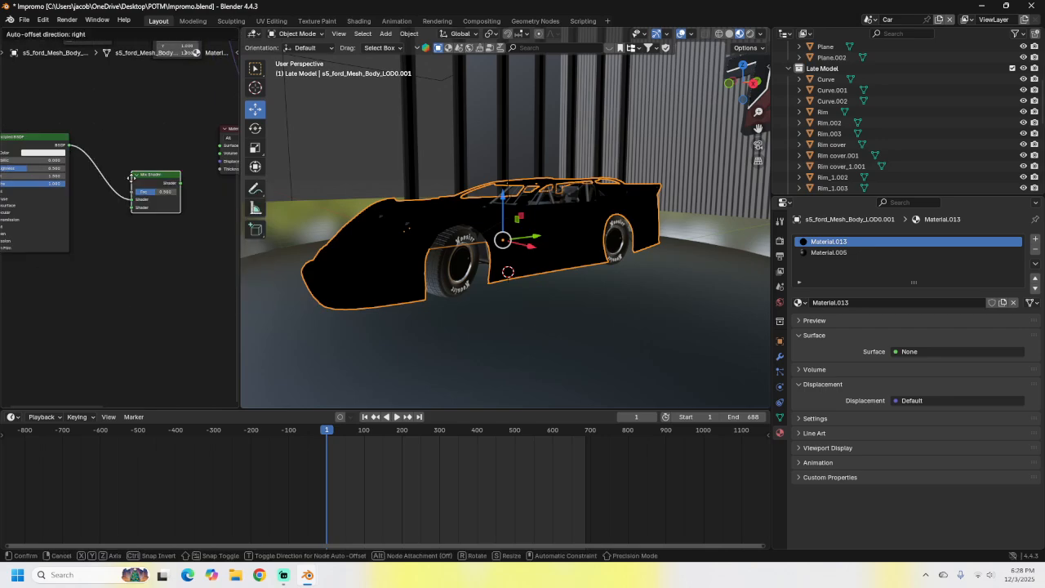
{"action": "left_click", "coordinate": [109, 144]}
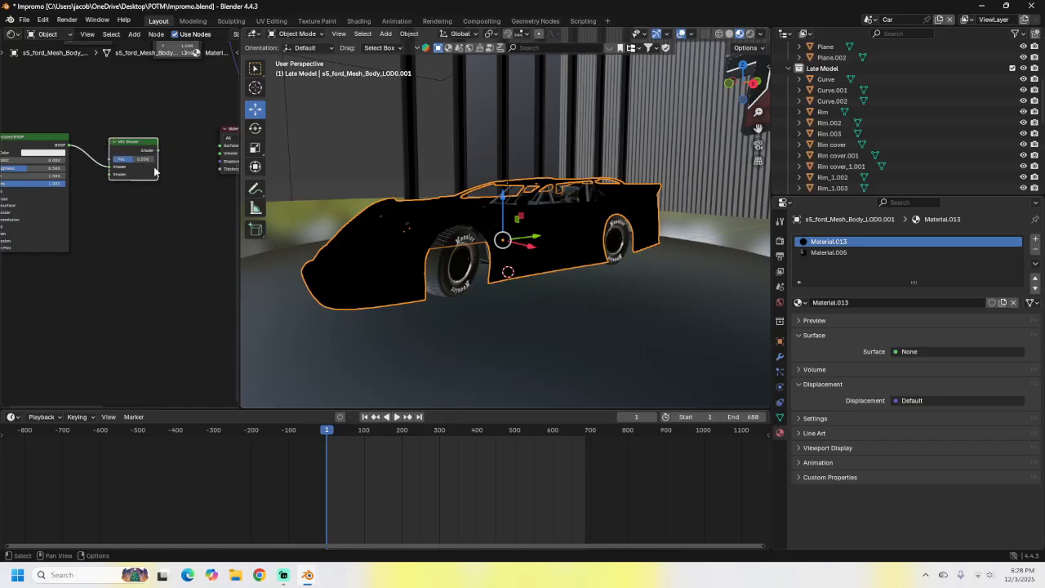
Move the Principled BSDF, Mix Shader and Material Output nodes together so they sit clear beneath the texture and Mix nodes
{"action": "middle_click_drag", "start_coordinate": [140, 215], "coordinate": [47, 290]}
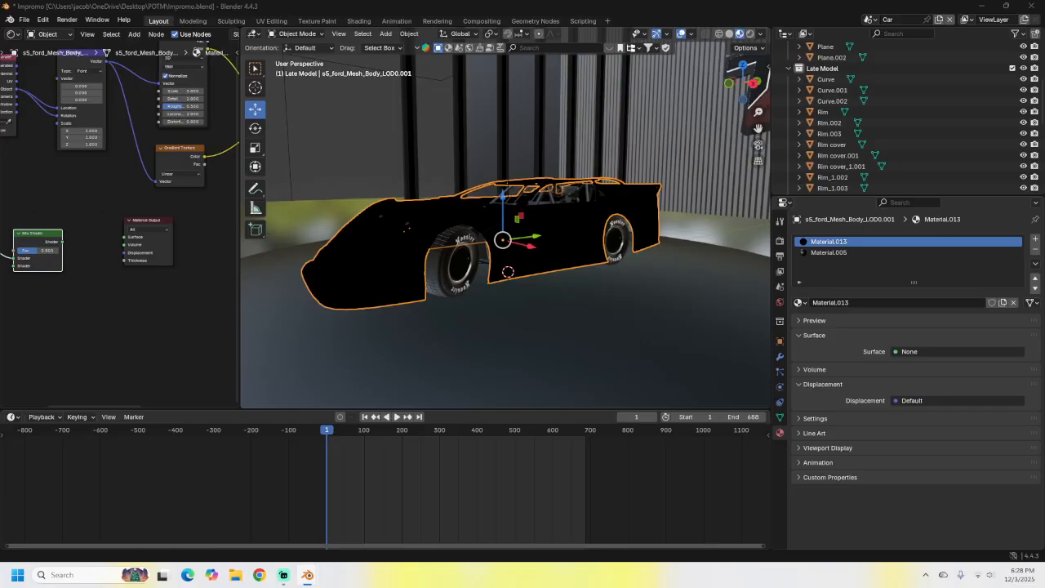
{"action": "scroll", "coordinate": [63, 174], "scroll_direction": "down", "scroll_amount": 5}
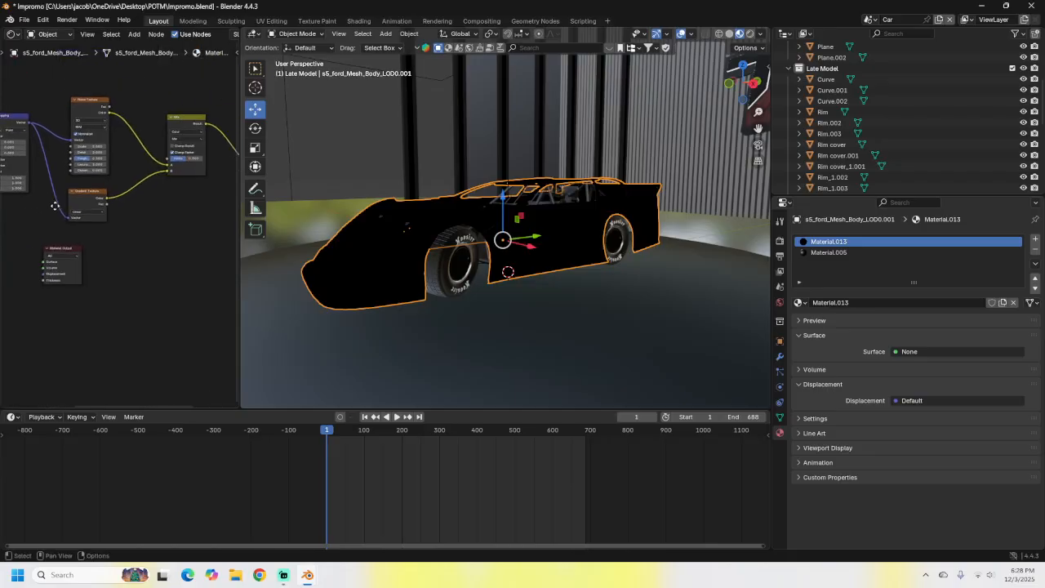
{"action": "middle_click_drag", "start_coordinate": [64, 174], "coordinate": [111, 129]}
{"action": "left_click_drag", "start_coordinate": [23, 169], "coordinate": [140, 257]}
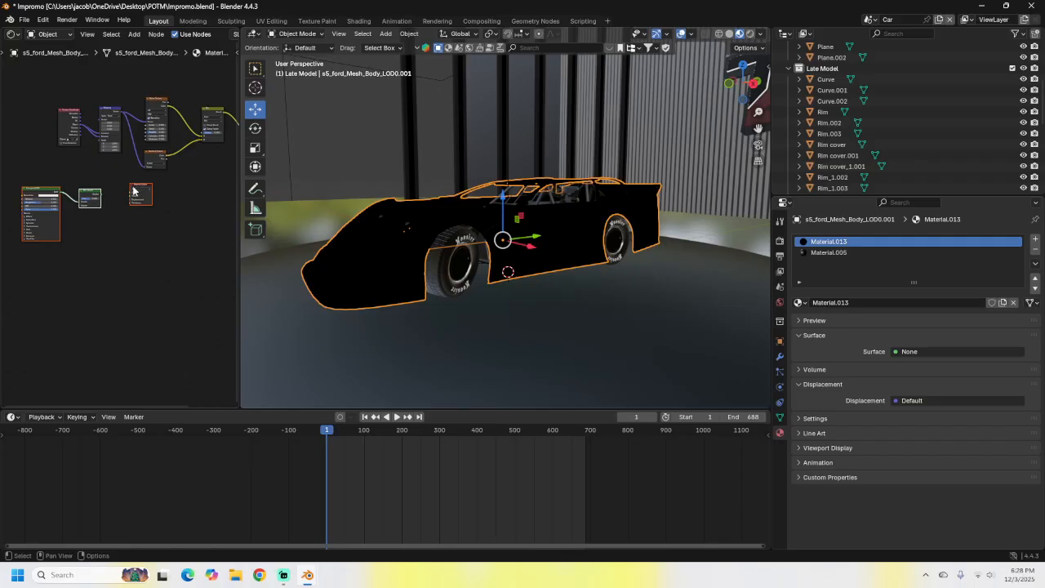
{"action": "left_click_drag", "start_coordinate": [2, 174], "coordinate": [115, 240]}
{"action": "left_click_drag", "start_coordinate": [90, 196], "coordinate": [72, 212]}
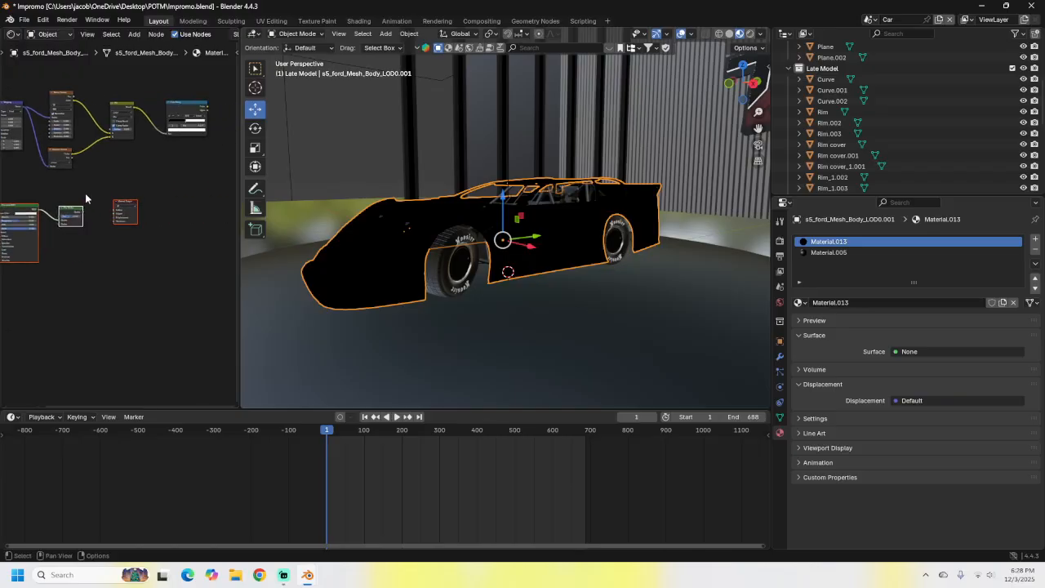
{"action": "left_click", "coordinate": [159, 160]}
Link the Color Ramp's Color output to the Mix Shader's Fac input
{"action": "scroll", "coordinate": [133, 162], "scroll_direction": "up", "scroll_amount": 2}
{"action": "middle_click_drag", "start_coordinate": [132, 162], "coordinate": [172, 139]}
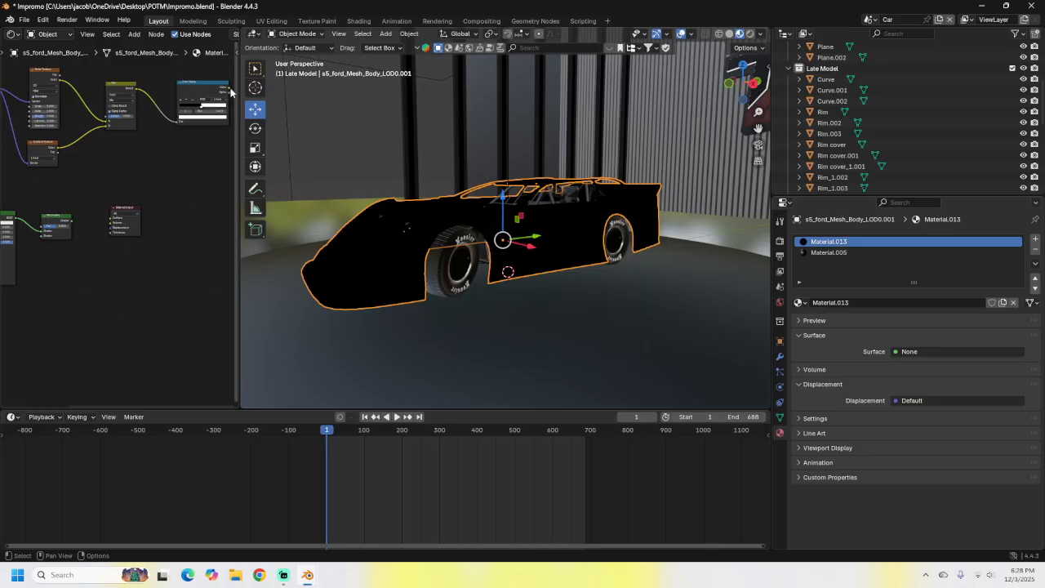
{"action": "left_click_drag", "start_coordinate": [231, 91], "coordinate": [49, 239]}
{"action": "scroll", "coordinate": [47, 237], "scroll_direction": "up", "scroll_amount": 6}
{"action": "middle_click_drag", "start_coordinate": [43, 239], "coordinate": [104, 226]}
{"action": "scroll", "coordinate": [89, 226], "scroll_direction": "down", "scroll_amount": 4}
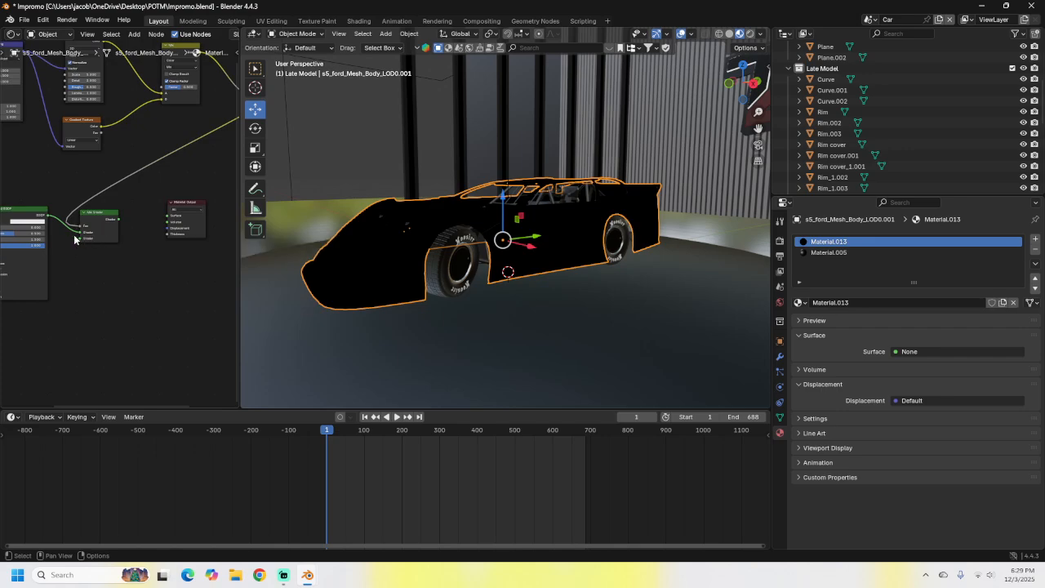
Link the Mix Shader's output to the Material Output's Surface input and inspect the dissolve pattern on the car body
{"action": "middle_click_drag", "start_coordinate": [112, 234], "coordinate": [91, 232]}
{"action": "scroll", "coordinate": [91, 231], "scroll_direction": "up", "scroll_amount": 1}
{"action": "left_click_drag", "start_coordinate": [95, 218], "coordinate": [152, 212]}
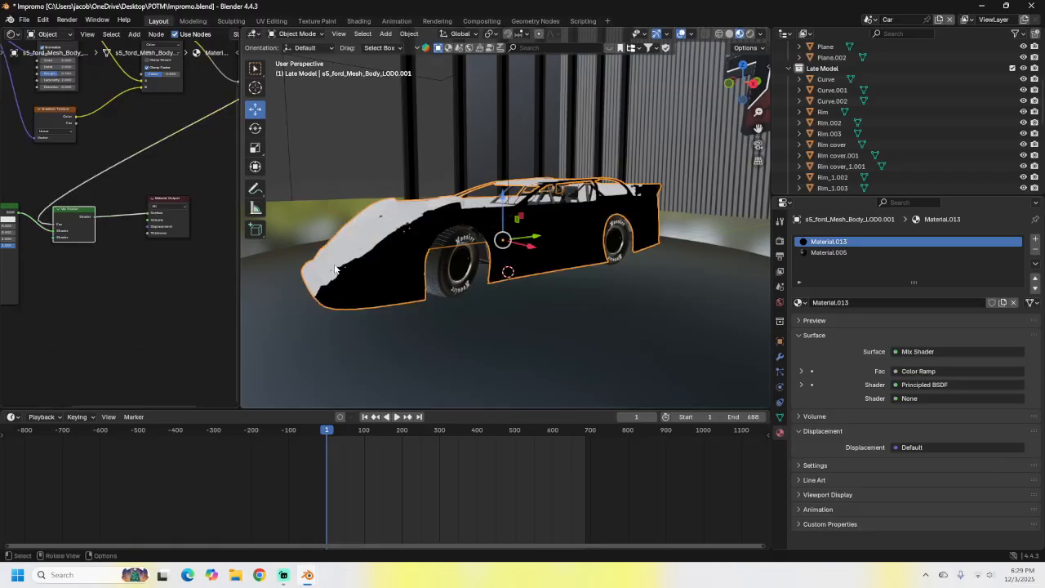
{"action": "middle_click_drag", "start_coordinate": [326, 236], "coordinate": [374, 266]}
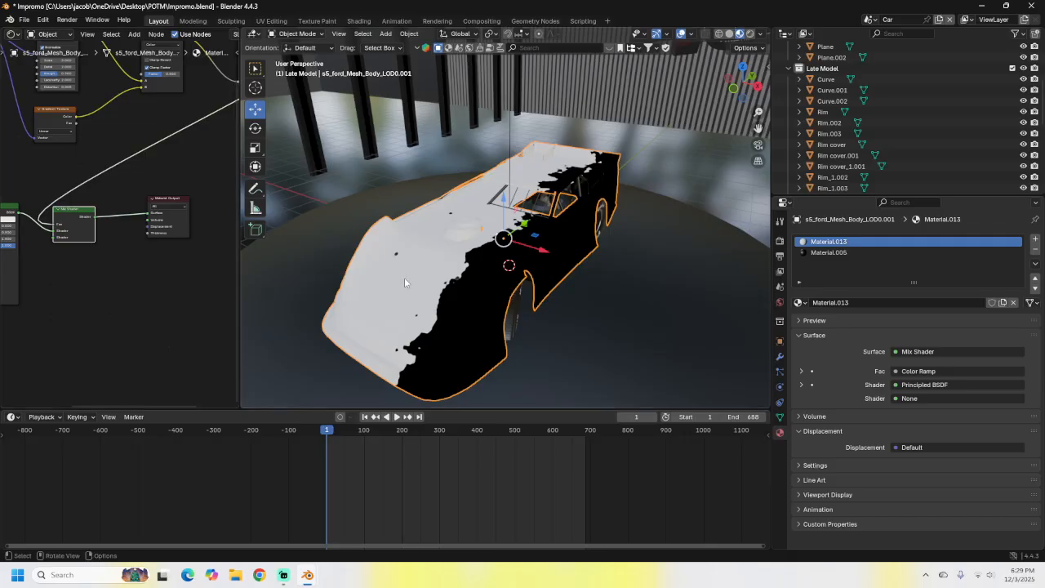
{"action": "middle_click_drag", "start_coordinate": [404, 277], "coordinate": [406, 265]}
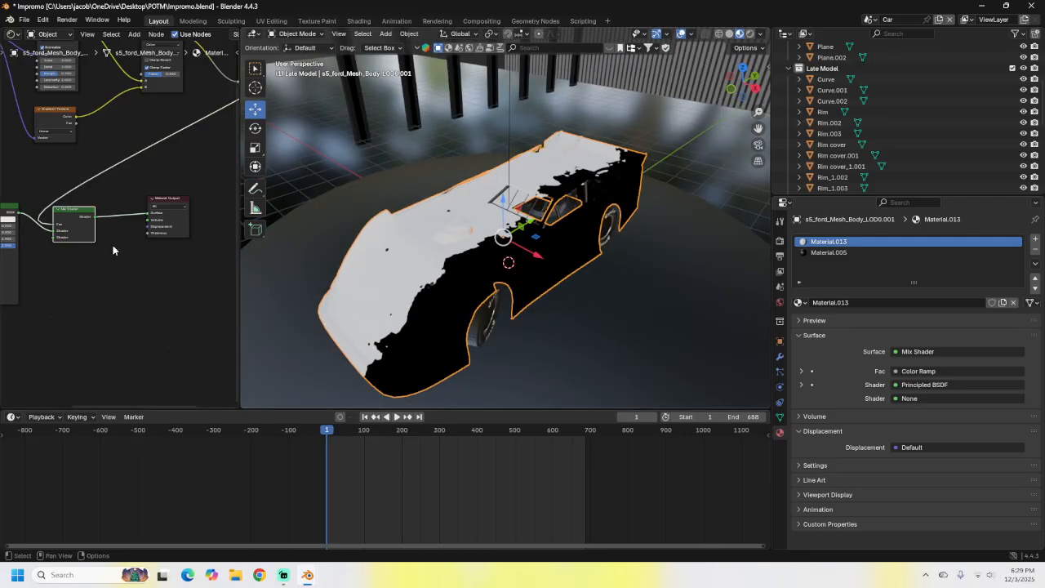
Add a second Mix Shader feeding the first Mix Shader's second Shader input, and place it below the first
{"action": "middle_click_drag", "start_coordinate": [77, 302], "coordinate": [87, 270]}
{"action": "scroll", "coordinate": [69, 276], "scroll_direction": "up", "scroll_amount": 2}
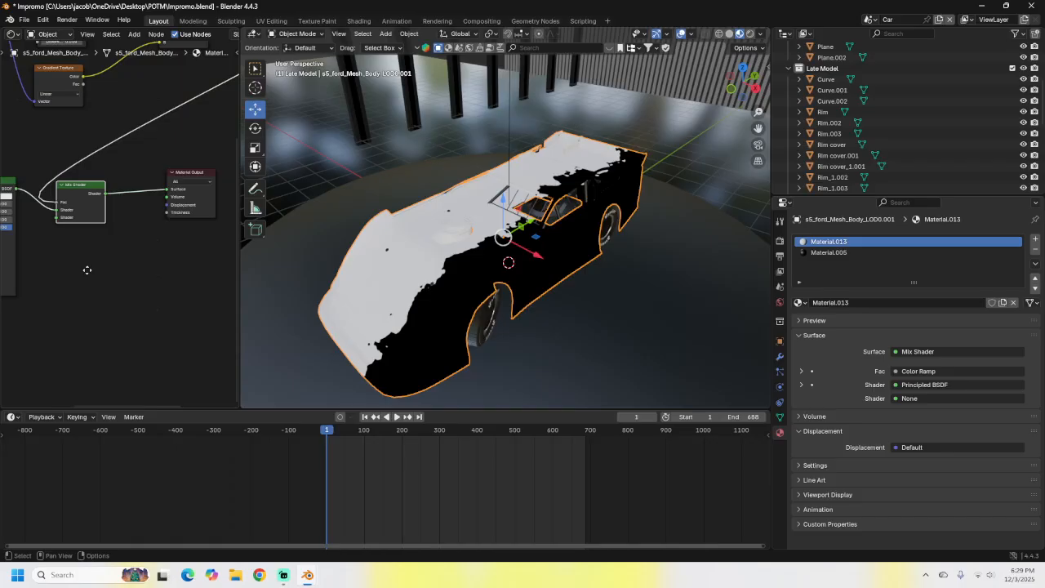
{"action": "middle_click_drag", "start_coordinate": [86, 270], "coordinate": [103, 259]}
{"action": "scroll", "coordinate": [104, 262], "scroll_direction": "up", "scroll_amount": 2}
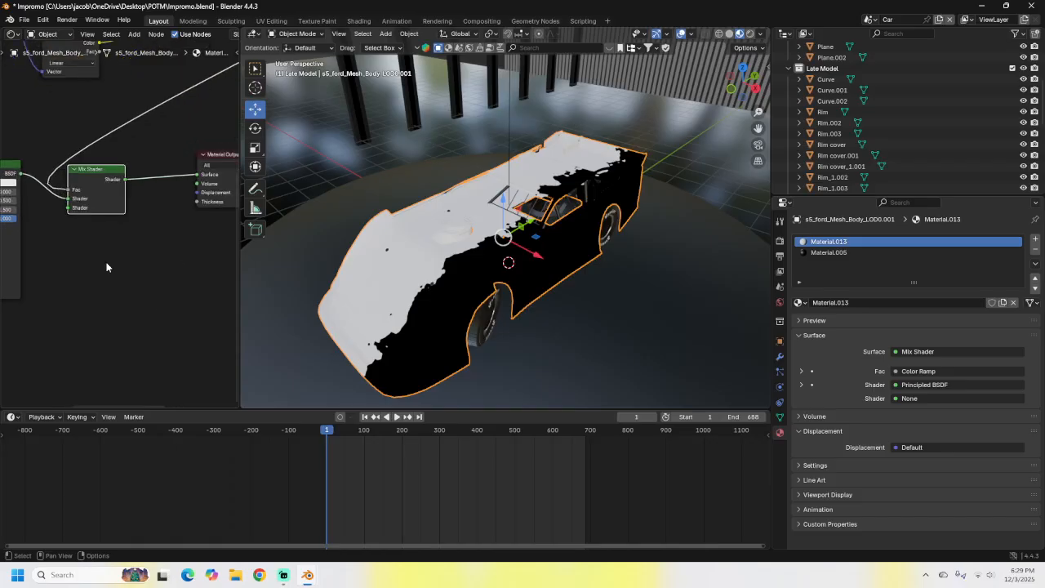
{"action": "left_click_drag", "start_coordinate": [69, 208], "coordinate": [157, 254]}
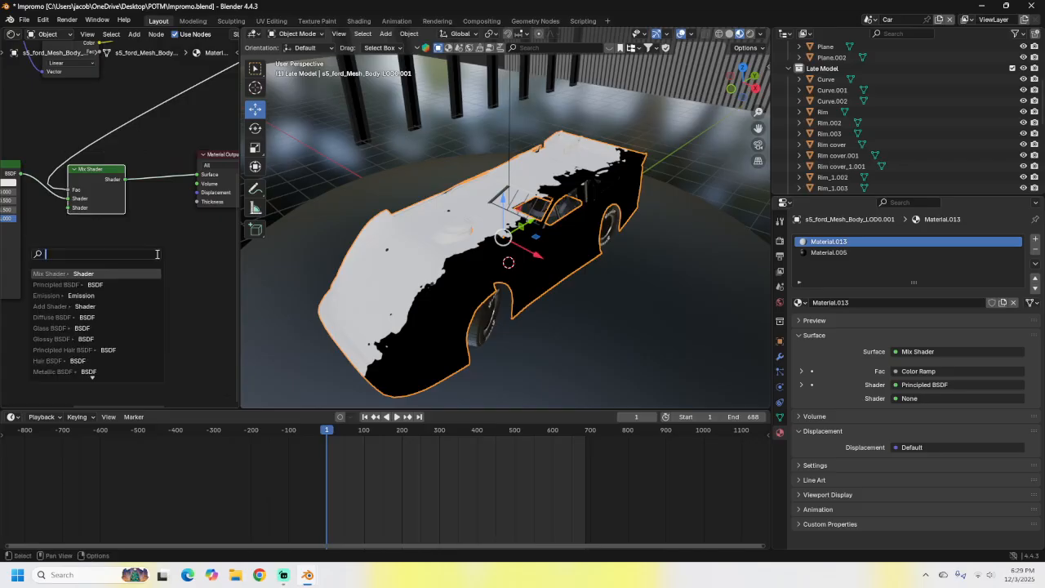
{"action": "type", "text": "mix"}
{"action": "key", "text": "Return"}
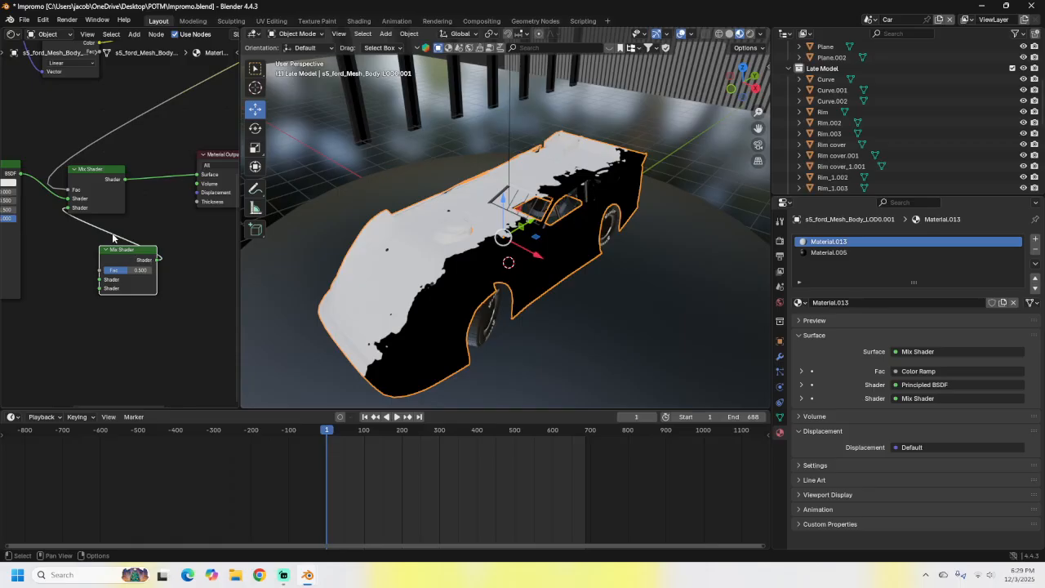
{"action": "mouse_move", "coordinate": [105, 241]}
{"action": "middle_mouse_down"}
{"action": "mouse_move", "coordinate": [164, 216]}
{"action": "mouse_move", "coordinate": [107, 243]}
{"action": "mouse_move", "coordinate": [89, 235]}
{"action": "middle_mouse_up"}
{"action": "scroll", "coordinate": [128, 238], "scroll_direction": "up", "scroll_amount": 2}
{"action": "left_click_drag", "start_coordinate": [100, 209], "coordinate": [133, 247]}
Add an Emission node feeding the second Mix Shader's first Shader input
{"action": "middle_click_drag", "start_coordinate": [122, 232], "coordinate": [166, 198]}
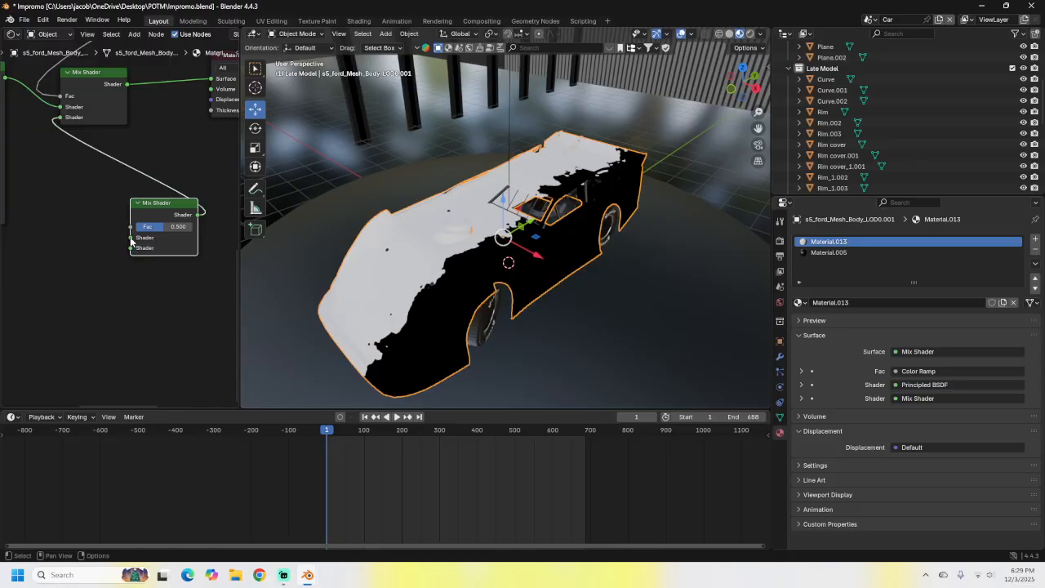
{"action": "left_click_drag", "start_coordinate": [130, 247], "coordinate": [87, 221]}
{"action": "type", "text": "emiss"}
{"action": "key", "text": "Return"}
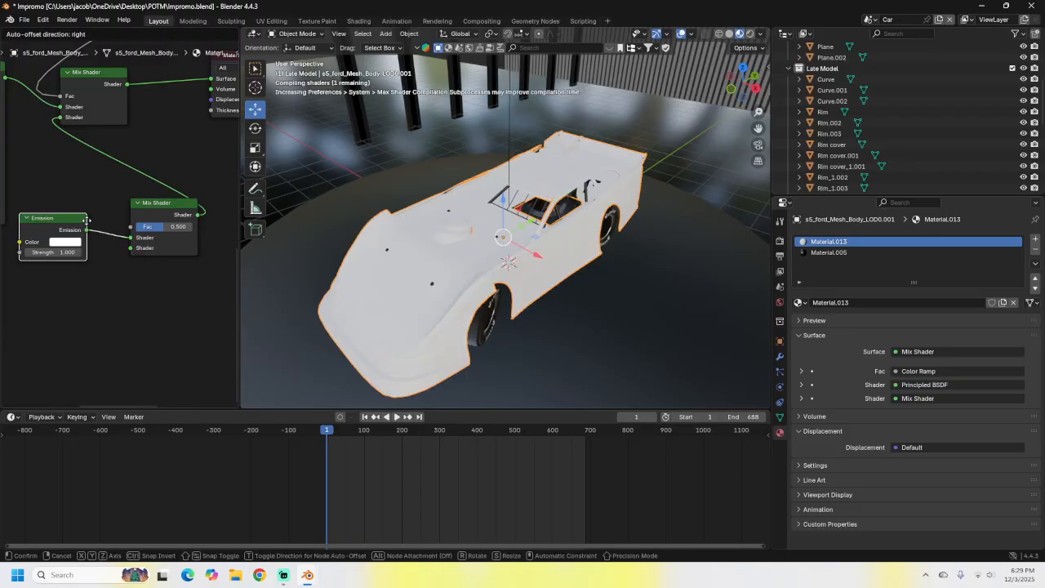
{"action": "left_click", "coordinate": [87, 223]}
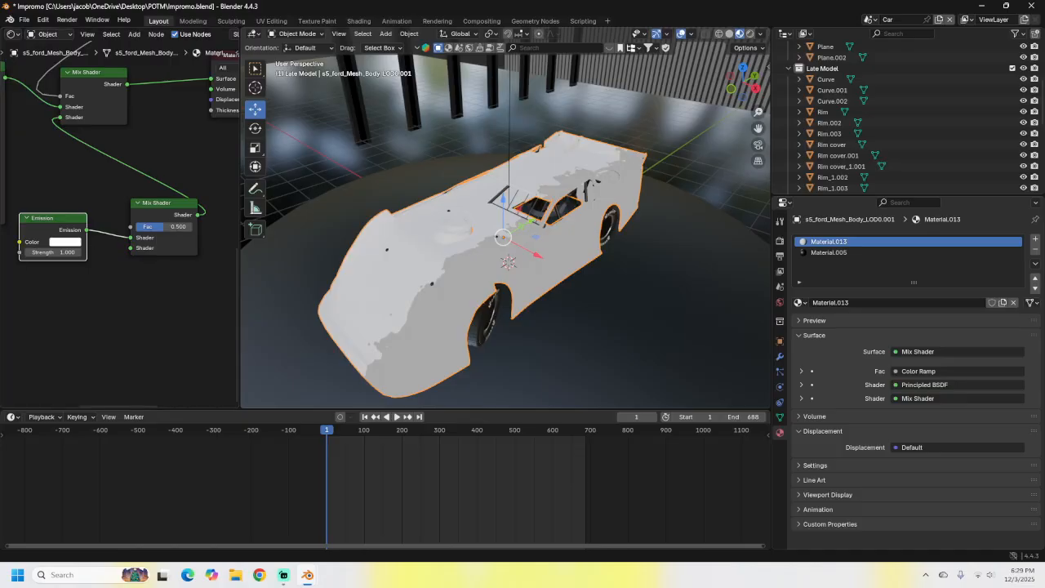
Set the Emission node's strength to 100
{"action": "left_click", "coordinate": [61, 254]}
{"action": "type", "text": "100"}
{"action": "key", "text": "Return"}
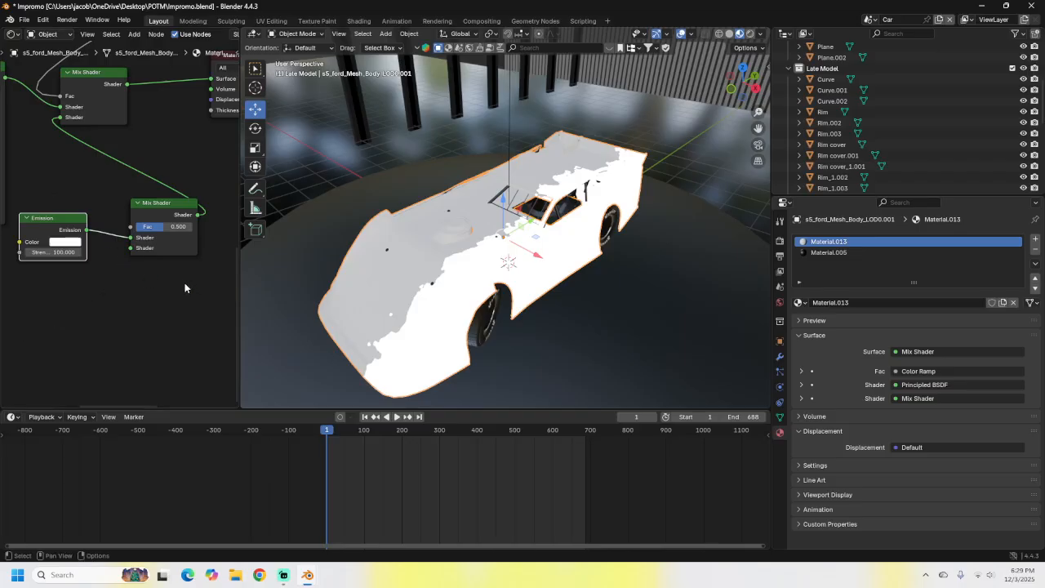
Link the Color Ramp's Color output to the second Mix Shader's Fac input and inspect the dissolve edge on the car body
{"action": "middle_click_drag", "start_coordinate": [187, 286], "coordinate": [77, 326]}
{"action": "scroll", "coordinate": [152, 308], "scroll_direction": "down", "scroll_amount": 2}
{"action": "scroll", "coordinate": [77, 326], "scroll_direction": "down", "scroll_amount": 3}
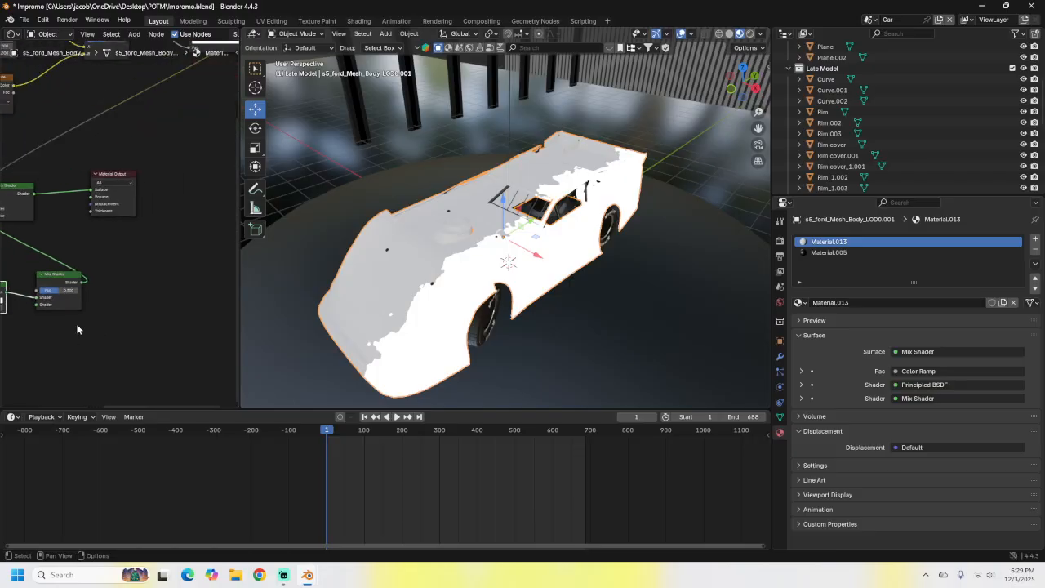
{"action": "scroll", "coordinate": [71, 323], "scroll_direction": "down", "scroll_amount": 4}
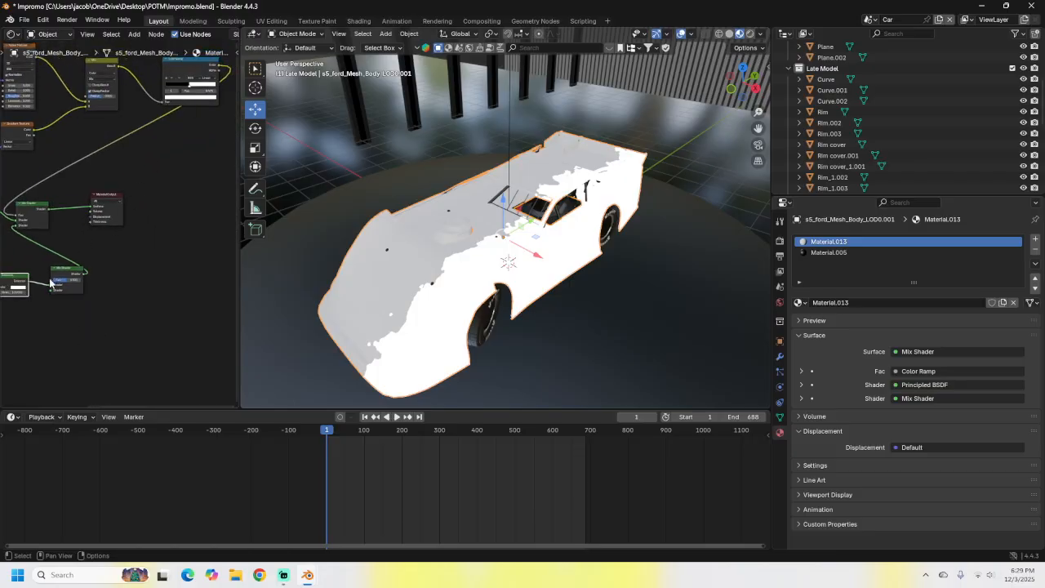
{"action": "left_click_drag", "start_coordinate": [51, 280], "coordinate": [218, 66]}
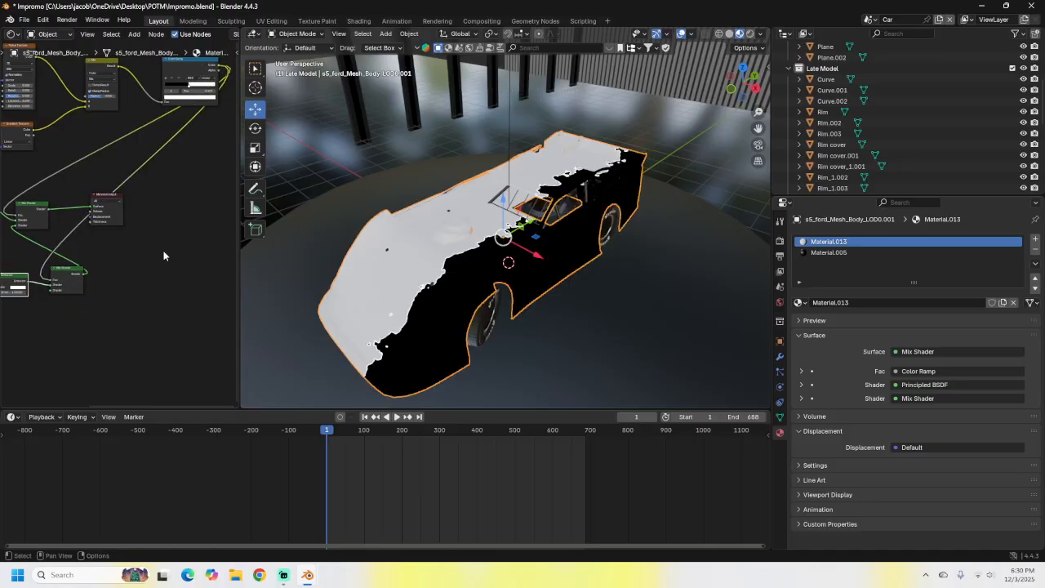
{"action": "scroll", "coordinate": [330, 328], "scroll_direction": "up", "scroll_amount": 4}
{"action": "middle_click_drag", "start_coordinate": [333, 330], "coordinate": [366, 308]}
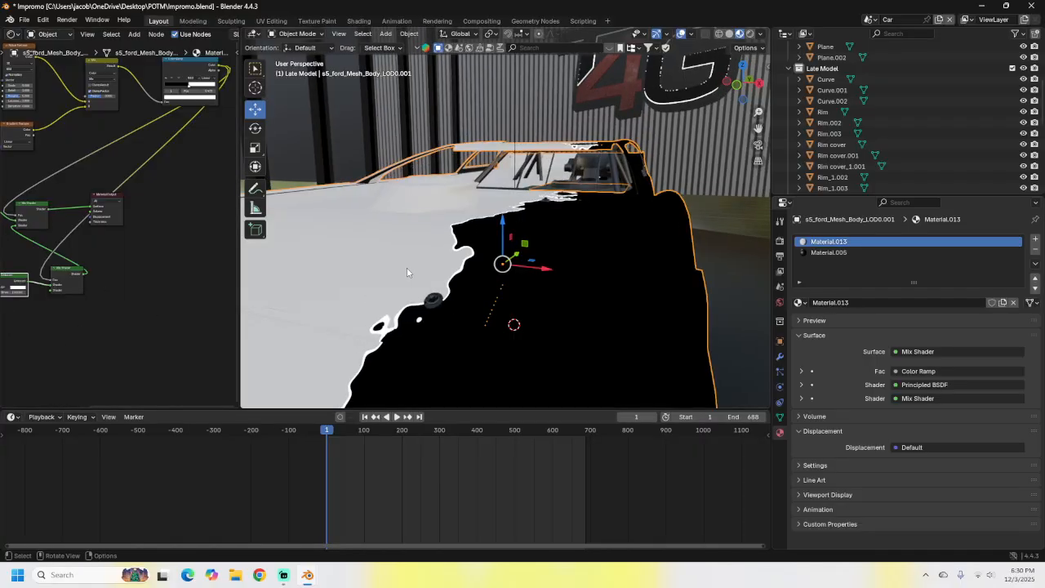
{"action": "scroll", "coordinate": [417, 263], "scroll_direction": "down", "scroll_amount": 5}
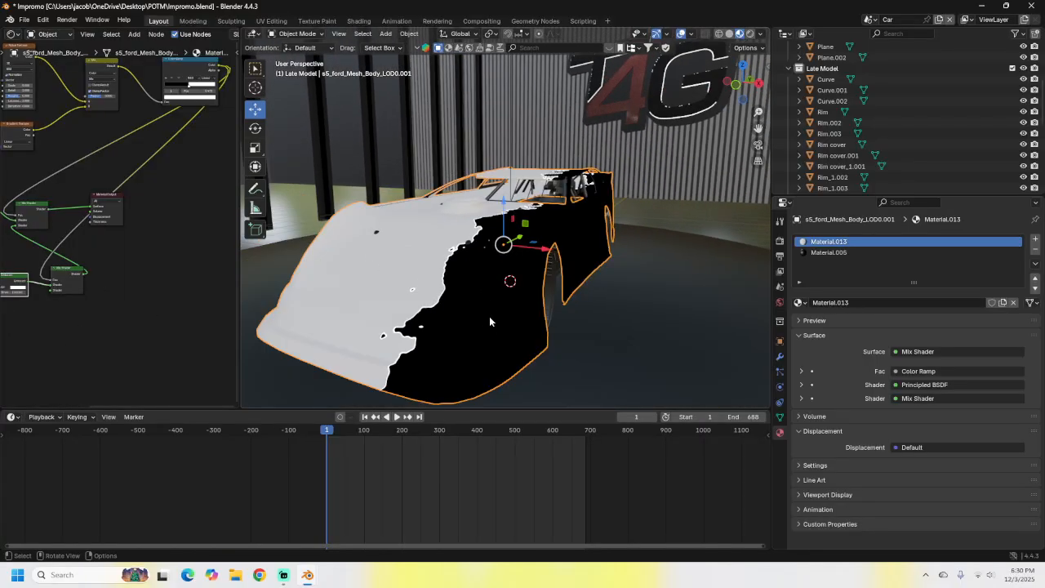
{"action": "middle_click_drag", "start_coordinate": [490, 321], "coordinate": [460, 334]}
{"action": "mouse_move", "coordinate": [329, 430]}
{"action": "left_mouse_down"}
{"action": "mouse_move", "coordinate": [445, 430]}
{"action": "mouse_move", "coordinate": [326, 430]}
{"action": "left_mouse_up"}
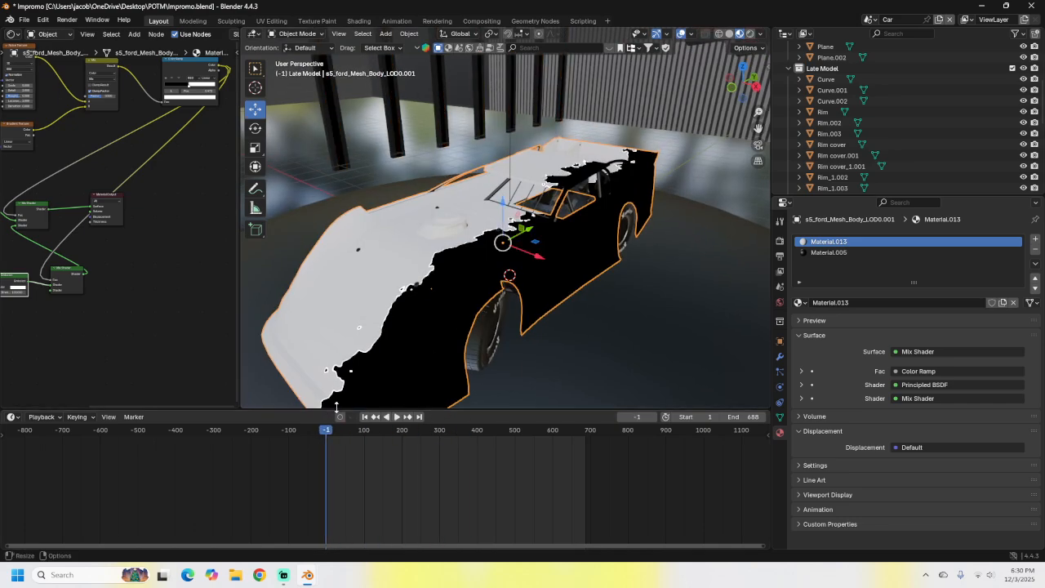
{"action": "key", "text": "shift+Left"}
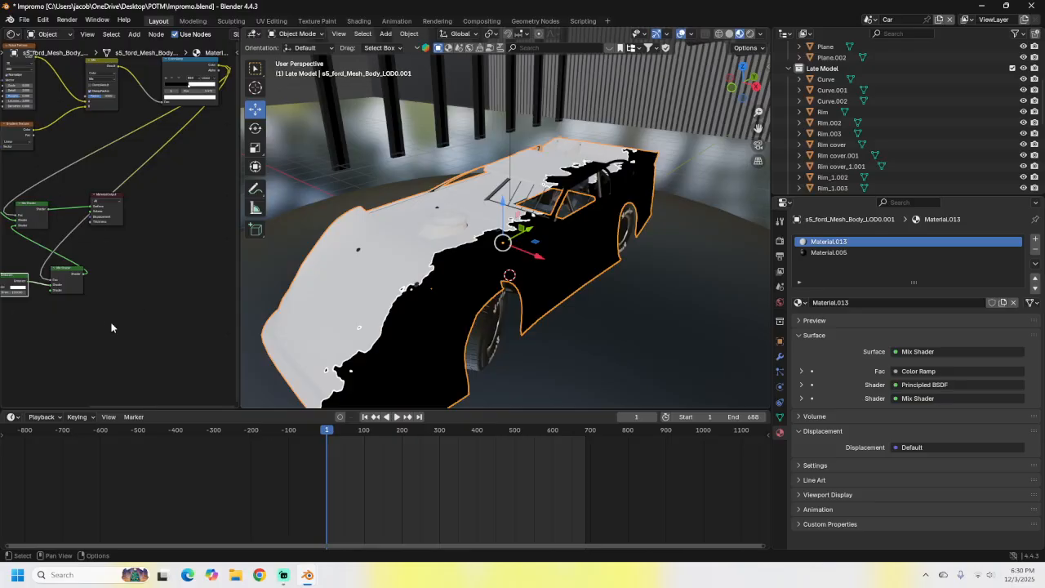
Add a second Principled BSDF below the Emission node, feeding the second Mix Shader's second Shader input
{"action": "middle_click_drag", "start_coordinate": [111, 322], "coordinate": [141, 232]}
{"action": "middle_click_drag", "start_coordinate": [56, 265], "coordinate": [99, 244]}
{"action": "left_click", "coordinate": [99, 243]}
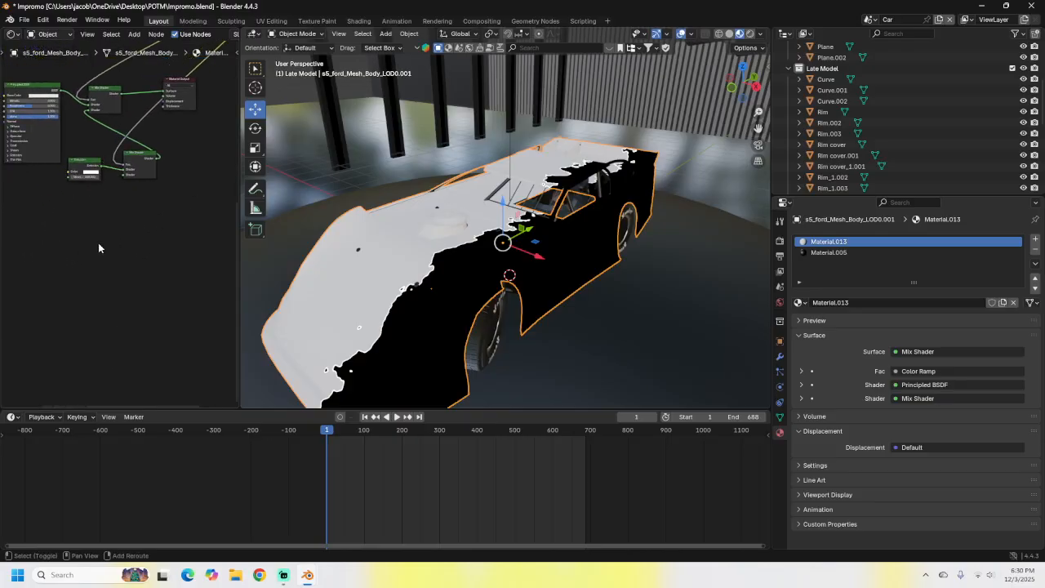
{"action": "key", "text": "shift+a"}
{"action": "type", "text": "princ"}
{"action": "key", "text": "Return"}
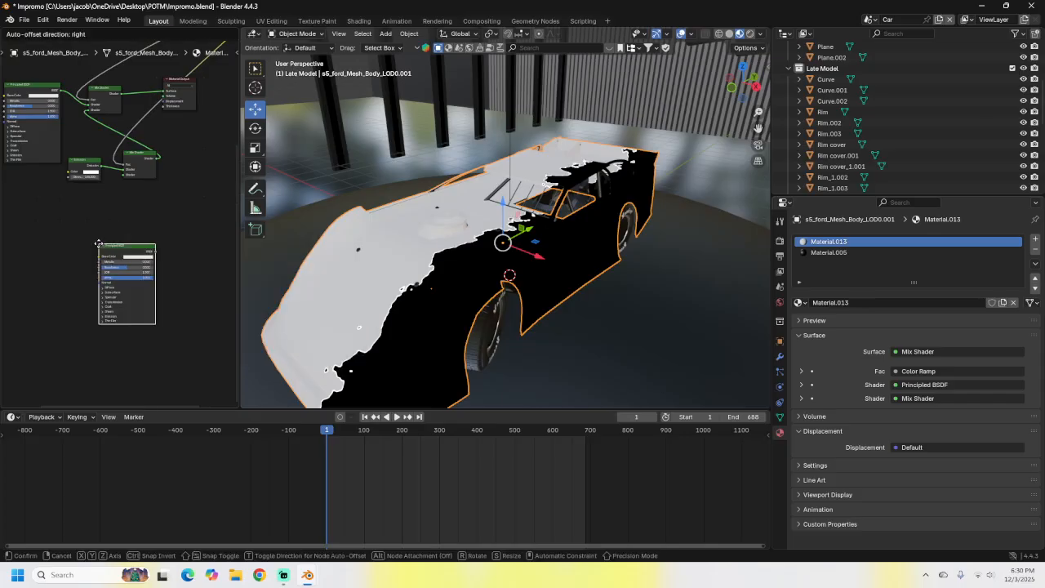
{"action": "left_click", "coordinate": [83, 217]}
{"action": "left_click_drag", "start_coordinate": [139, 225], "coordinate": [124, 173]}
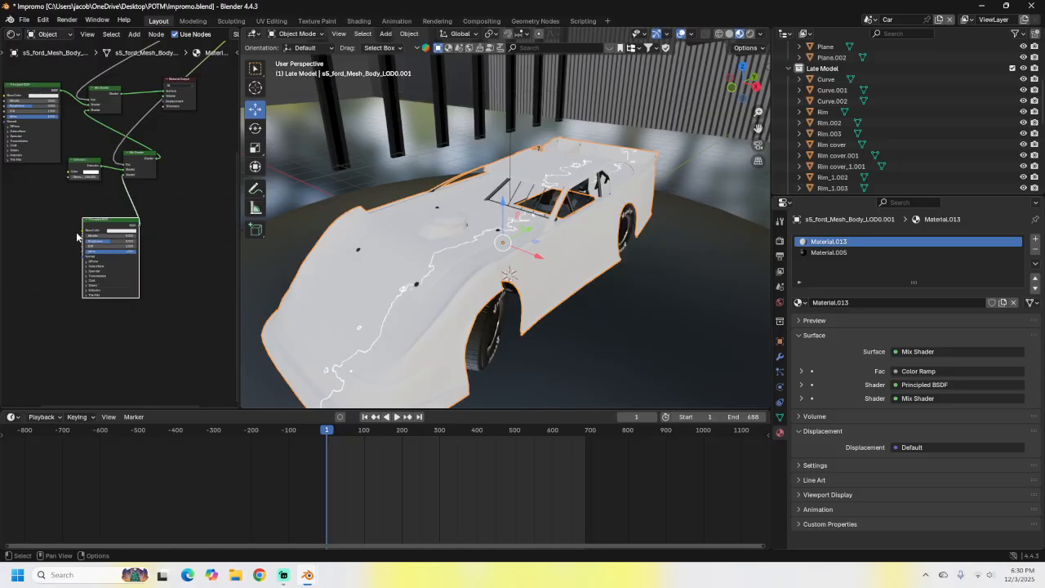
Add an Image Texture node feeding the new Principled BSDF's Base Color input
{"action": "left_click_drag", "start_coordinate": [85, 234], "coordinate": [52, 248]}
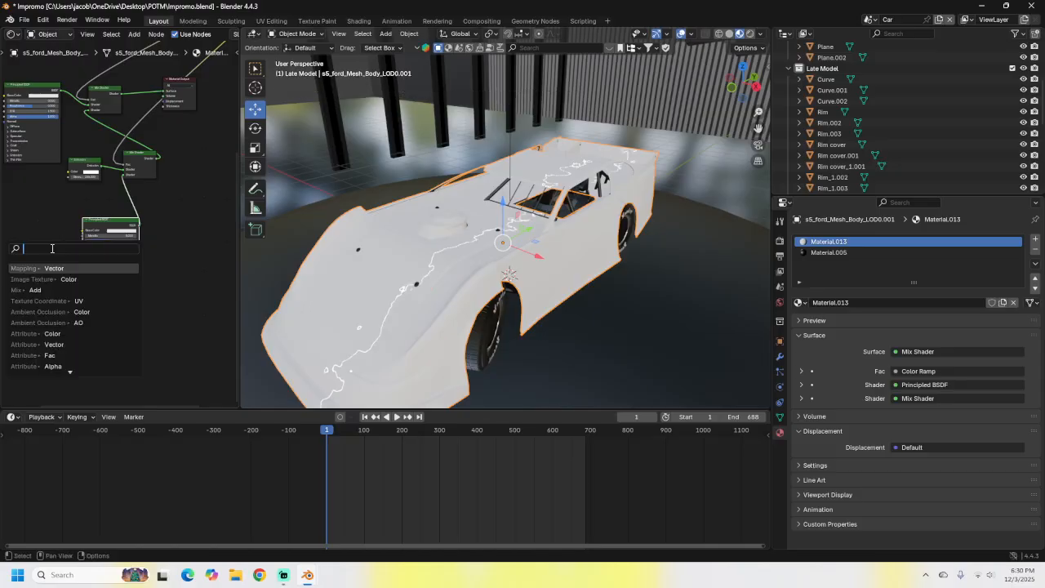
{"action": "type", "text": "ima"}
{"action": "key", "text": "Return"}
{"action": "left_click", "coordinate": [51, 253]}
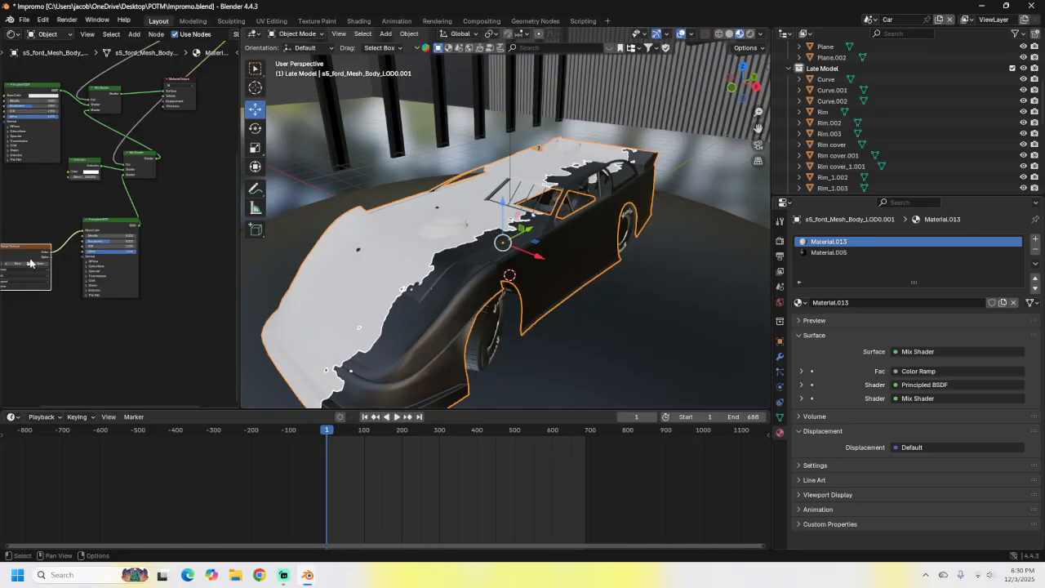
Load DLM.png from the Downloads folder into the Image Texture node and inspect the paint scheme on the car body
{"action": "left_click", "coordinate": [31, 264]}
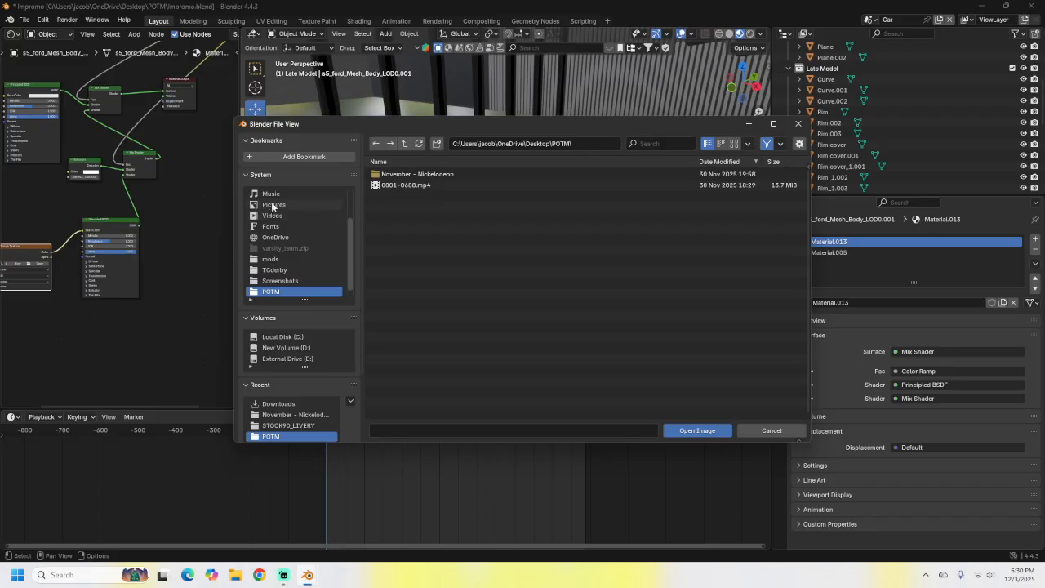
{"action": "scroll", "coordinate": [265, 245], "scroll_direction": "down", "scroll_amount": 1}
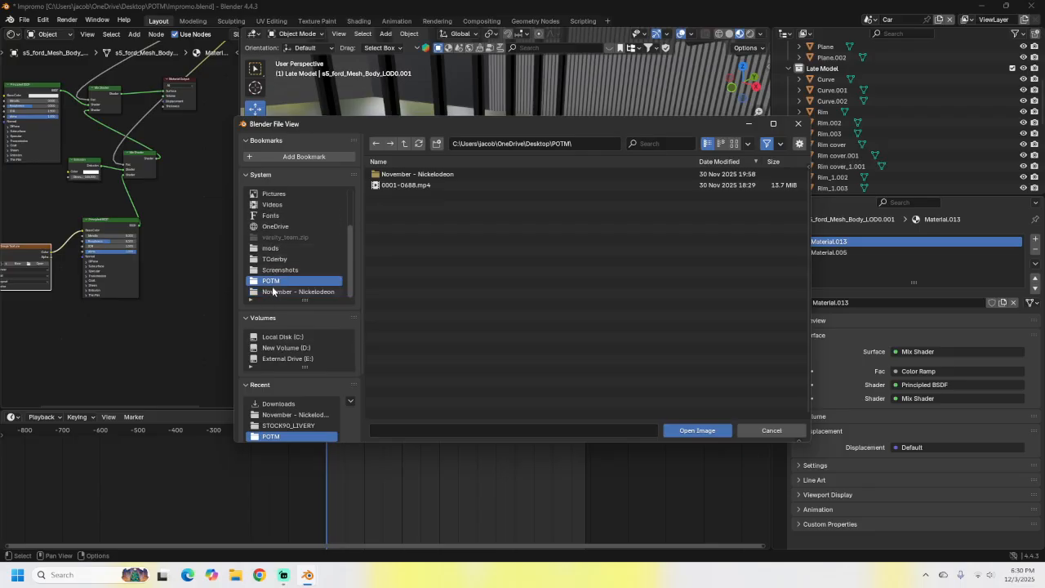
{"action": "scroll", "coordinate": [288, 293], "scroll_direction": "up", "scroll_amount": 3}
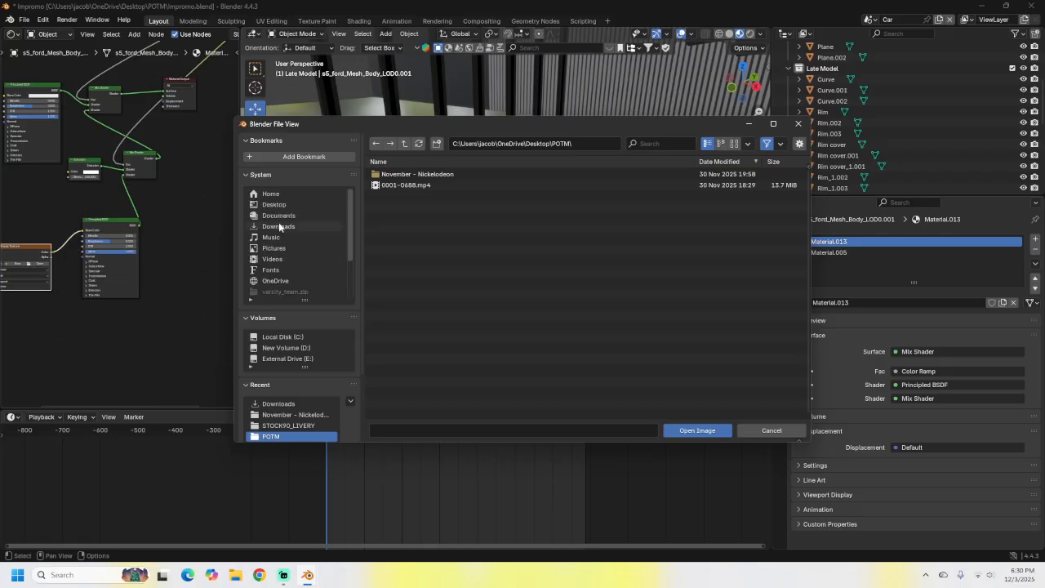
{"action": "left_click", "coordinate": [279, 226]}
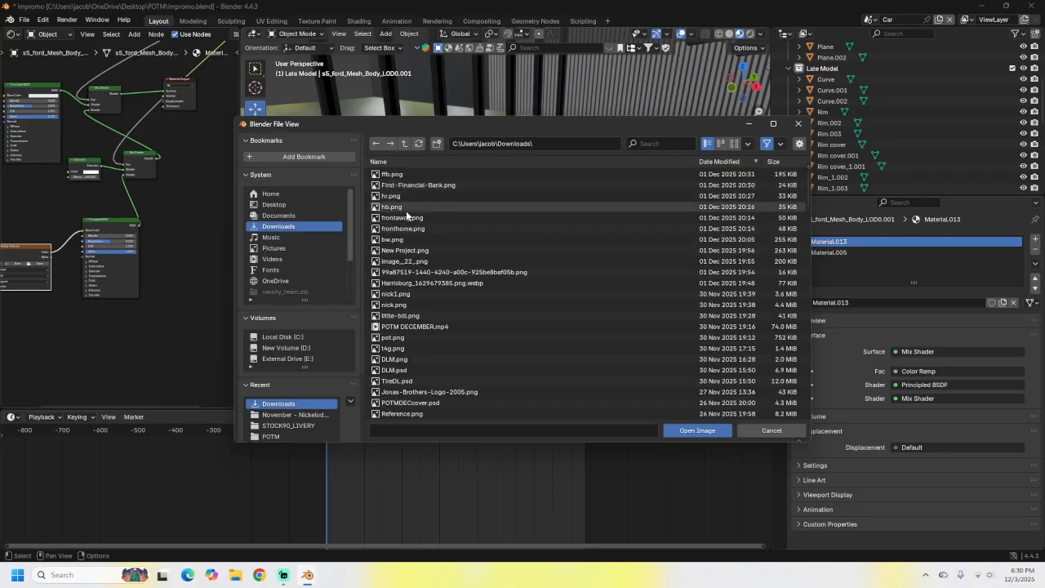
{"action": "double_click", "coordinate": [441, 360]}
{"action": "middle_click_drag", "start_coordinate": [482, 352], "coordinate": [466, 315]}
{"action": "scroll", "coordinate": [498, 295], "scroll_direction": "up", "scroll_amount": 6}
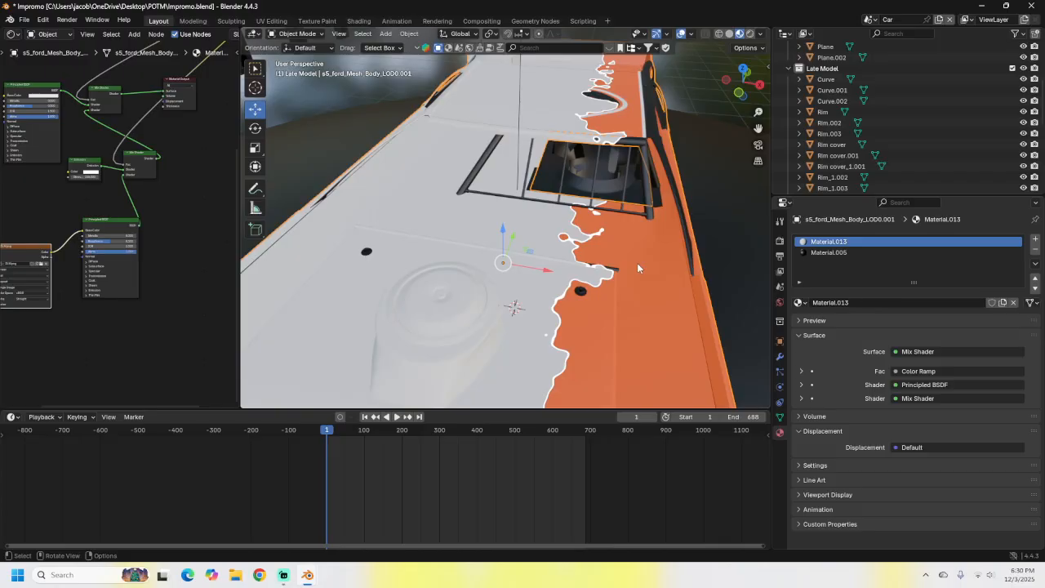
{"action": "scroll", "coordinate": [609, 243], "scroll_direction": "down", "scroll_amount": 3}
{"action": "middle_click_drag", "start_coordinate": [591, 235], "coordinate": [546, 225]}
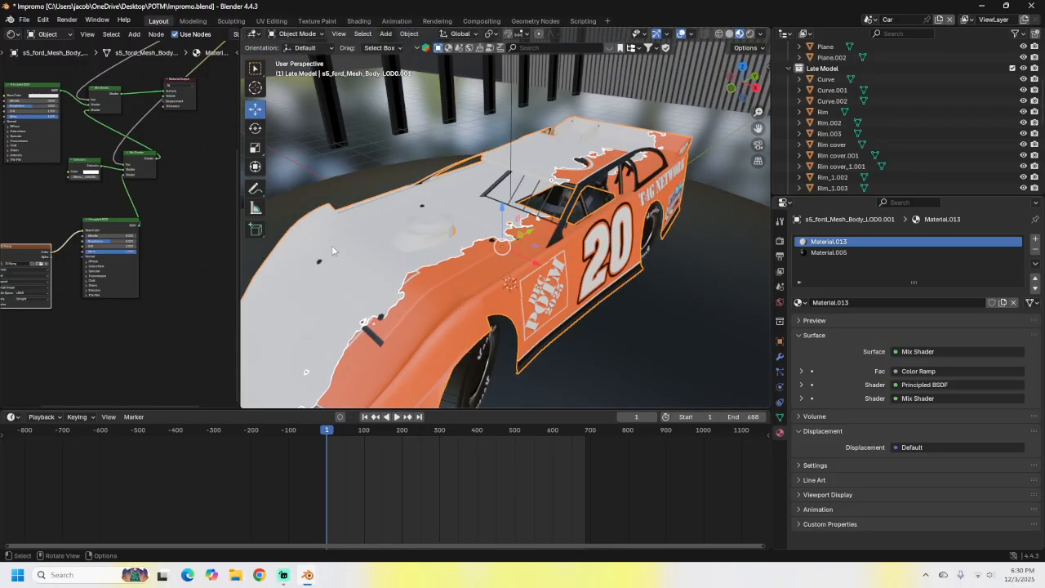
{"action": "middle_click_drag", "start_coordinate": [506, 339], "coordinate": [463, 322]}
{"action": "scroll", "coordinate": [570, 268], "scroll_direction": "down", "scroll_amount": 2}
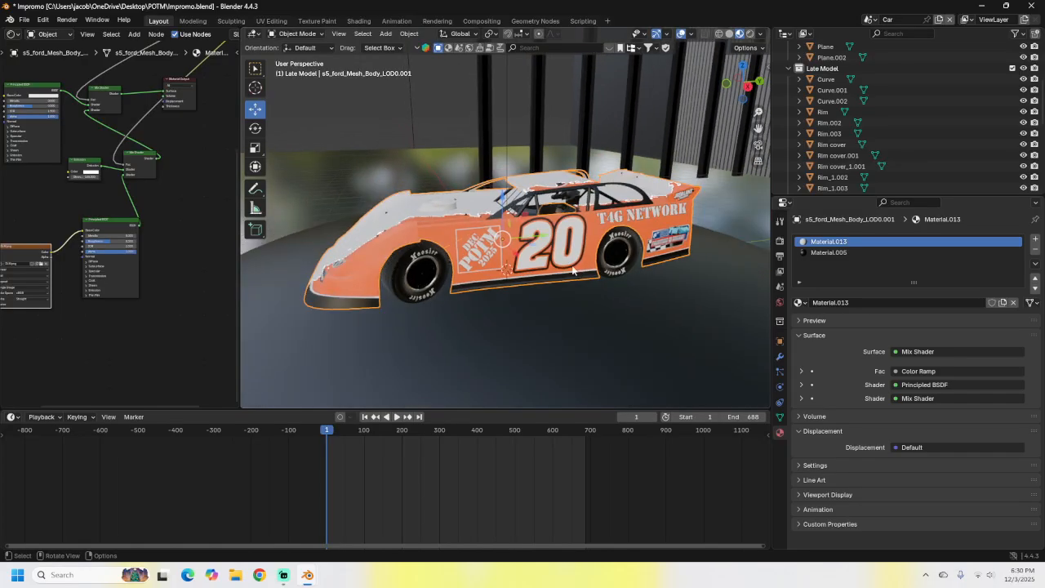
{"action": "scroll", "coordinate": [554, 268], "scroll_direction": "up", "scroll_amount": 1}
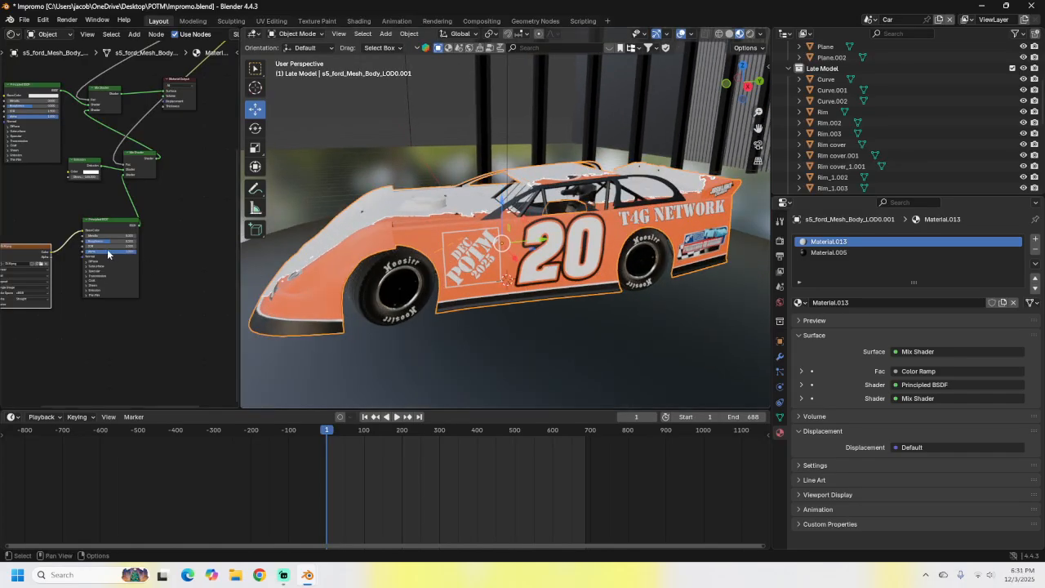
Set the Base Color of the first Principled BSDF to black and check the front of the car
{"action": "scroll", "coordinate": [107, 249], "scroll_direction": "down", "scroll_amount": 2}
{"action": "middle_click_drag", "start_coordinate": [149, 189], "coordinate": [130, 336]}
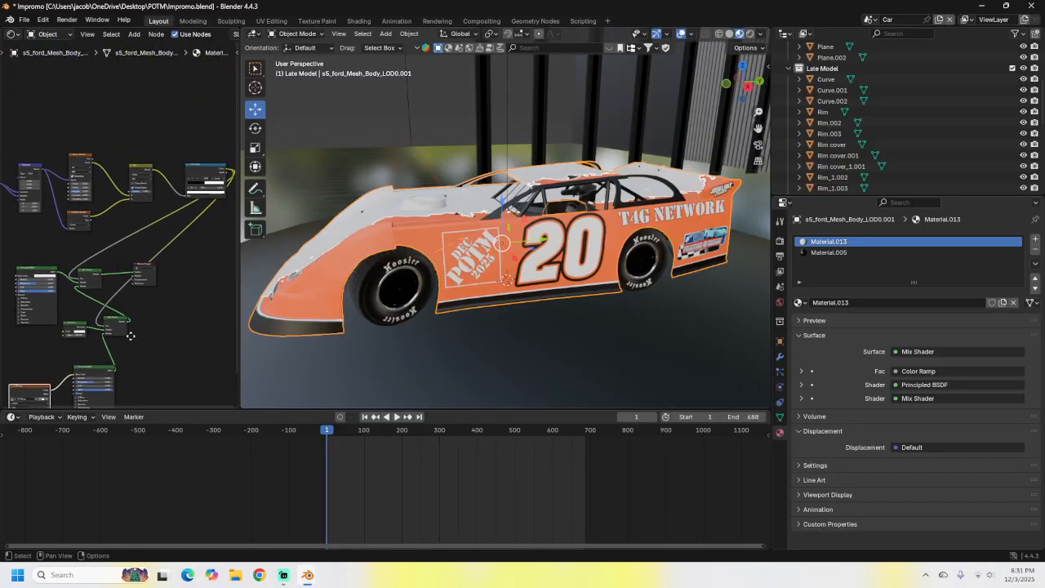
{"action": "scroll", "coordinate": [131, 335], "scroll_direction": "up", "scroll_amount": 6}
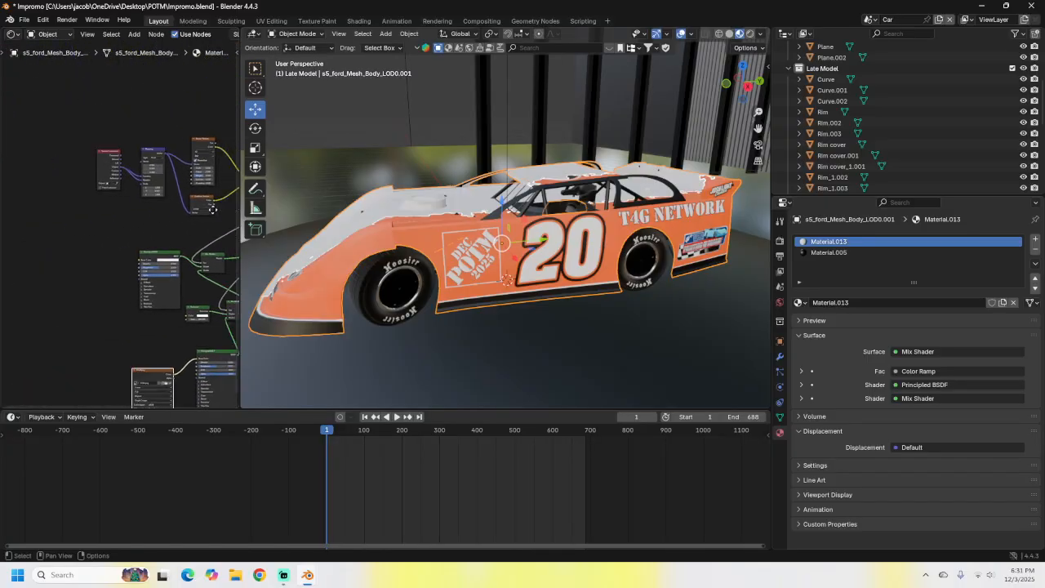
{"action": "left_click", "coordinate": [173, 322]}
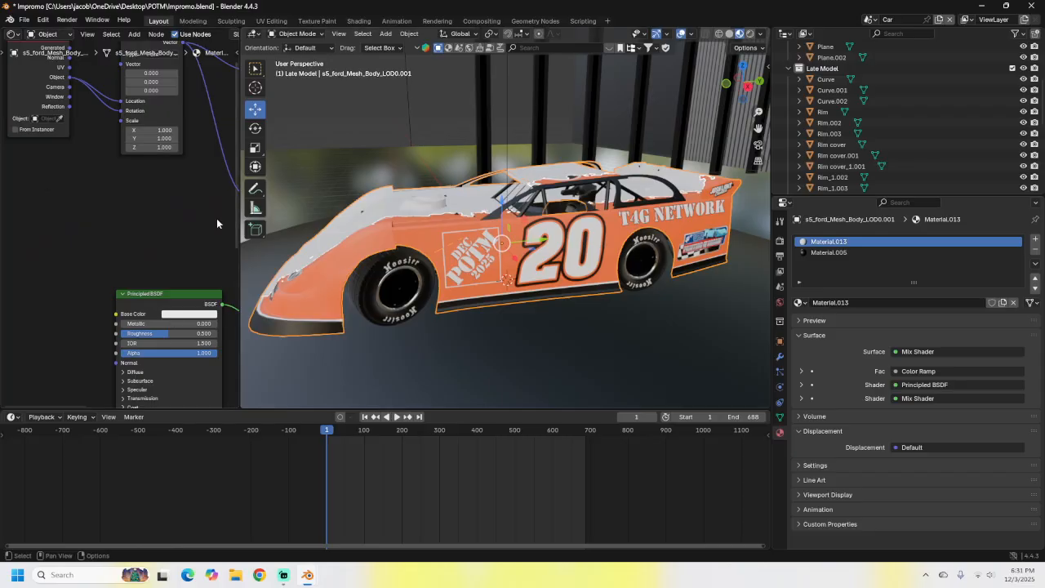
{"action": "left_click", "coordinate": [198, 317]}
{"action": "left_click", "coordinate": [242, 230]}
{"action": "middle_click_drag", "start_coordinate": [441, 196], "coordinate": [288, 232]}
Add an Image Texture node feeding the first Principled BSDF's Base Color input
{"action": "middle_click_drag", "start_coordinate": [147, 312], "coordinate": [103, 248]}
{"action": "left_click_drag", "start_coordinate": [78, 252], "coordinate": [46, 260]}
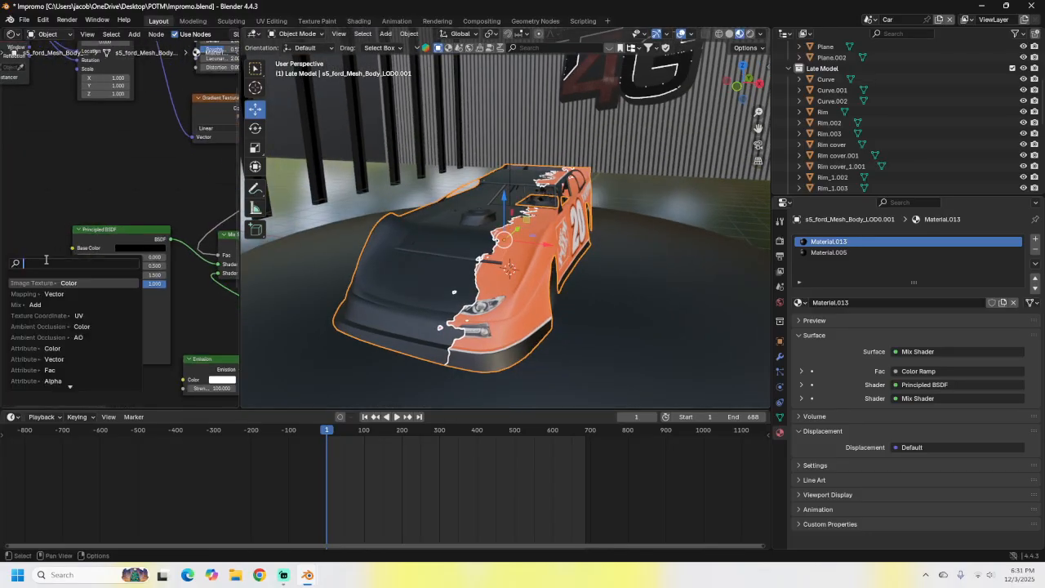
{"action": "type", "text": "im"}
{"action": "key", "text": "Return"}
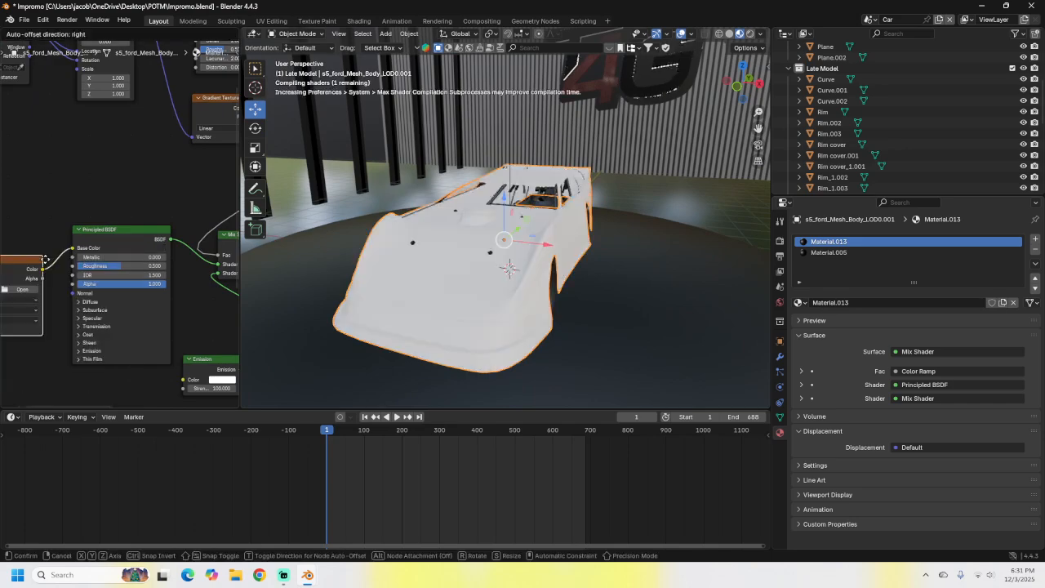
{"action": "left_click", "coordinate": [47, 263]}
Load hb.png from the Downloads folder into the first Principled BSDF's Image Texture node and check the car's front
{"action": "left_click", "coordinate": [22, 289]}
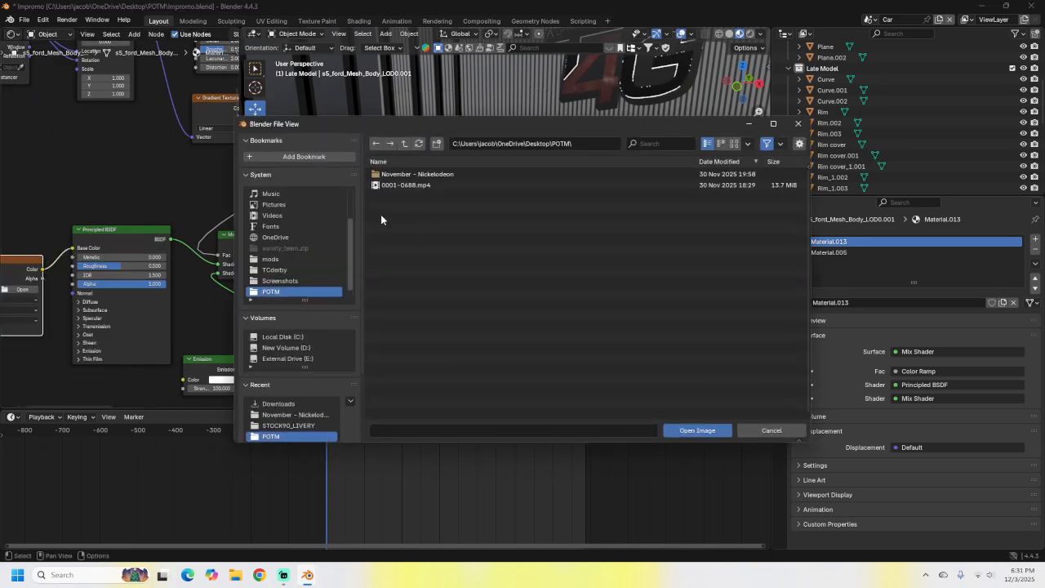
{"action": "scroll", "coordinate": [294, 217], "scroll_direction": "up", "scroll_amount": 3}
{"action": "left_click", "coordinate": [282, 227]}
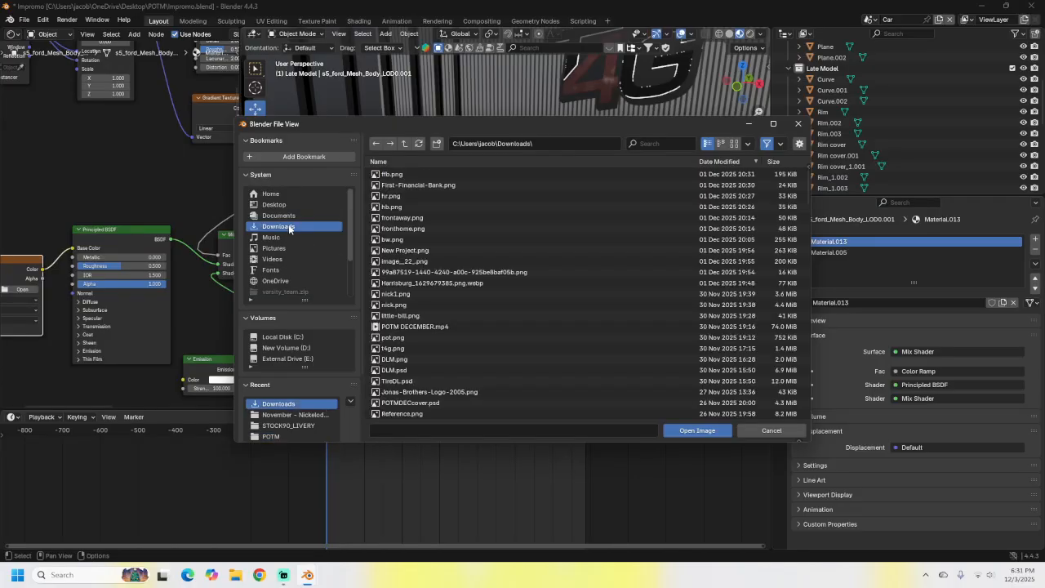
{"action": "left_click", "coordinate": [405, 207]}
{"action": "double_click", "coordinate": [405, 207]}
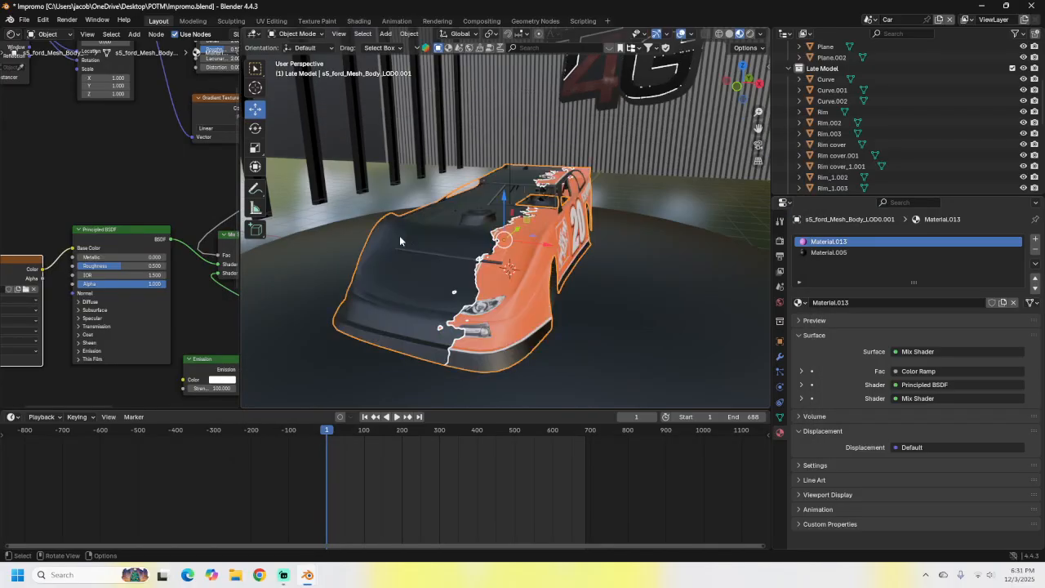
{"action": "middle_click_drag", "start_coordinate": [400, 236], "coordinate": [441, 239]}
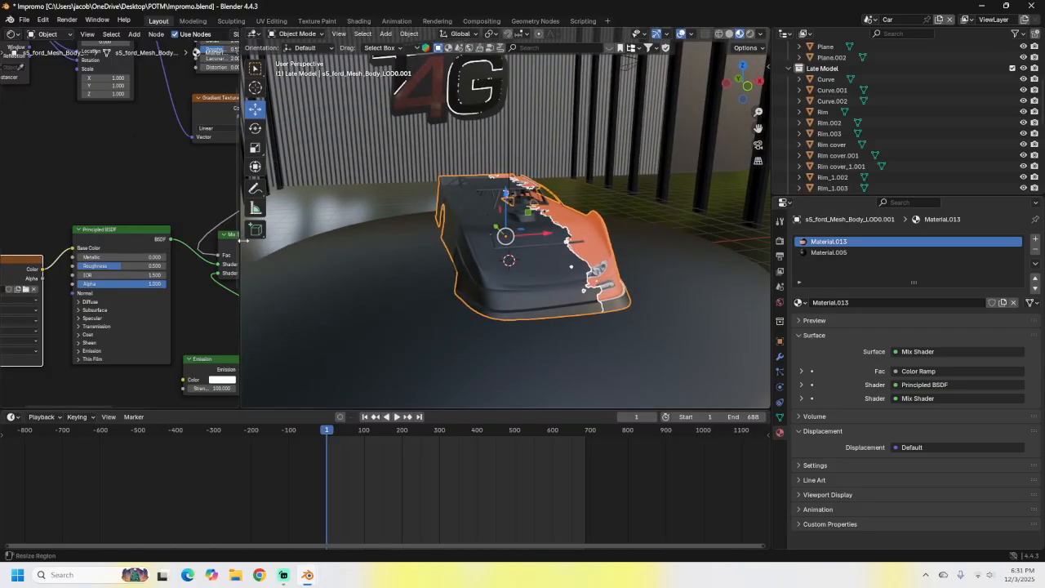
Replace the image in the first Principled BSDF's Image Texture node with DLM.png and inspect the hood
{"action": "left_click", "coordinate": [25, 289]}
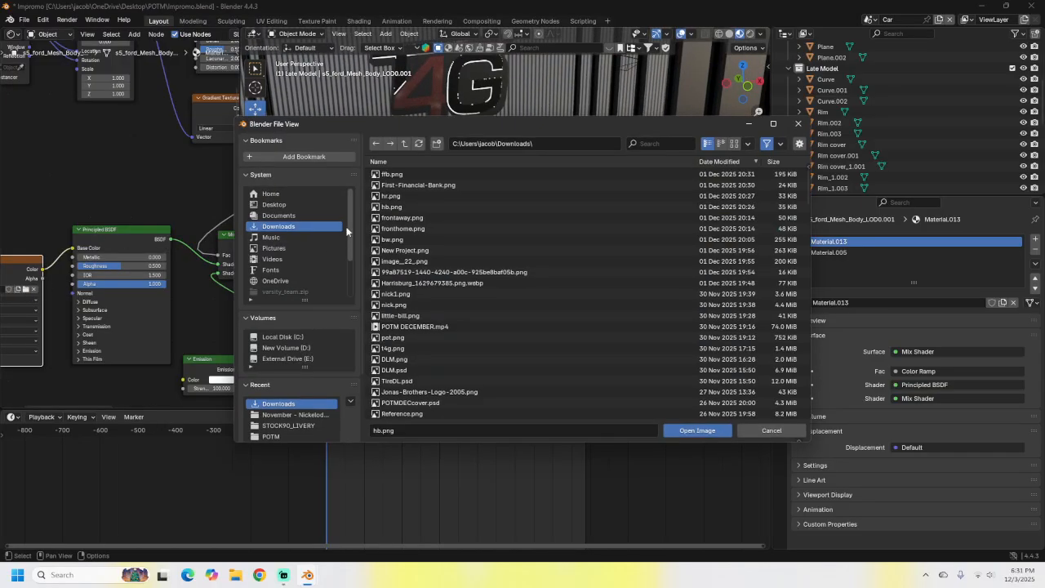
{"action": "double_click", "coordinate": [416, 351]}
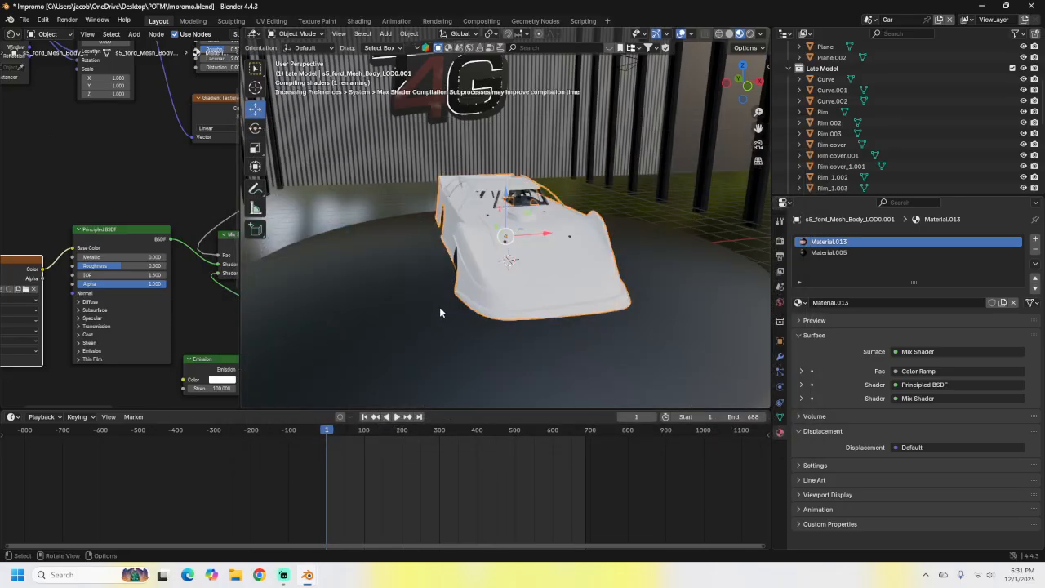
{"action": "middle_click_drag", "start_coordinate": [434, 255], "coordinate": [450, 226]}
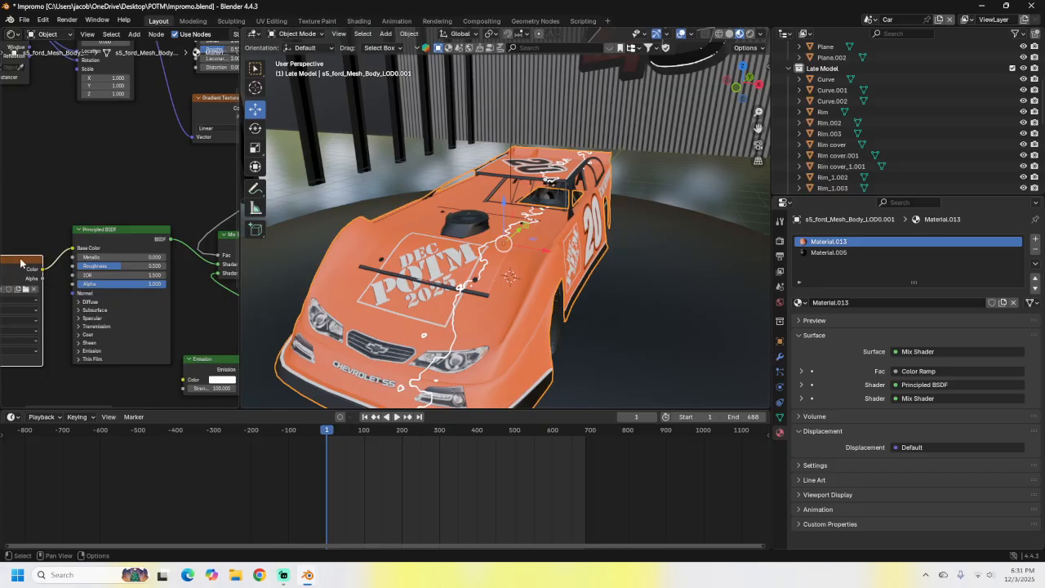
Delete the Image Texture node feeding the first Principled BSDF and view the dissolve edge on the hood up close
{"action": "key", "text": "x"}
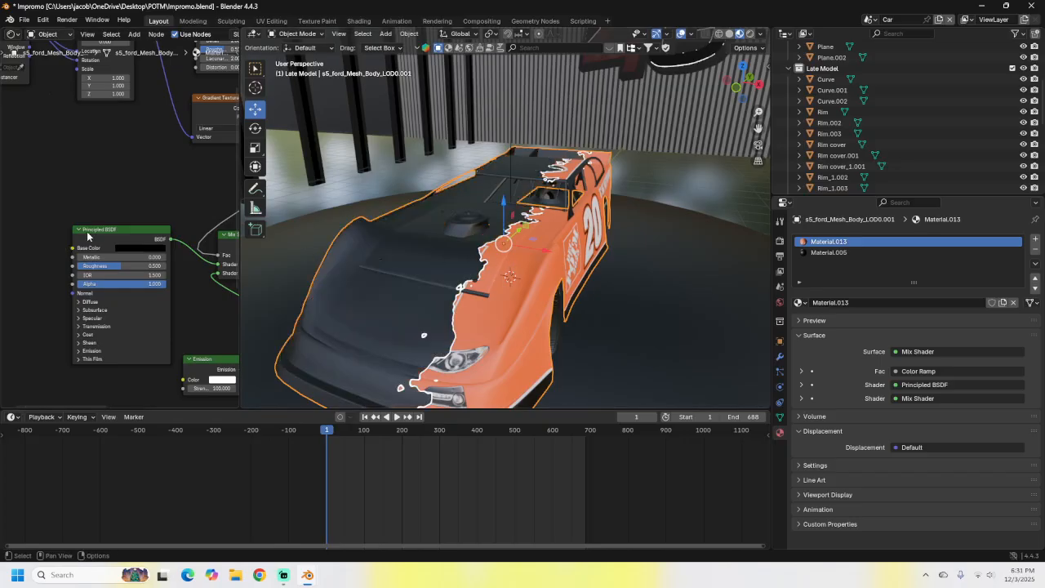
{"action": "middle_click_drag", "start_coordinate": [424, 269], "coordinate": [424, 307]}
{"action": "scroll", "coordinate": [394, 324], "scroll_direction": "up", "scroll_amount": 5}
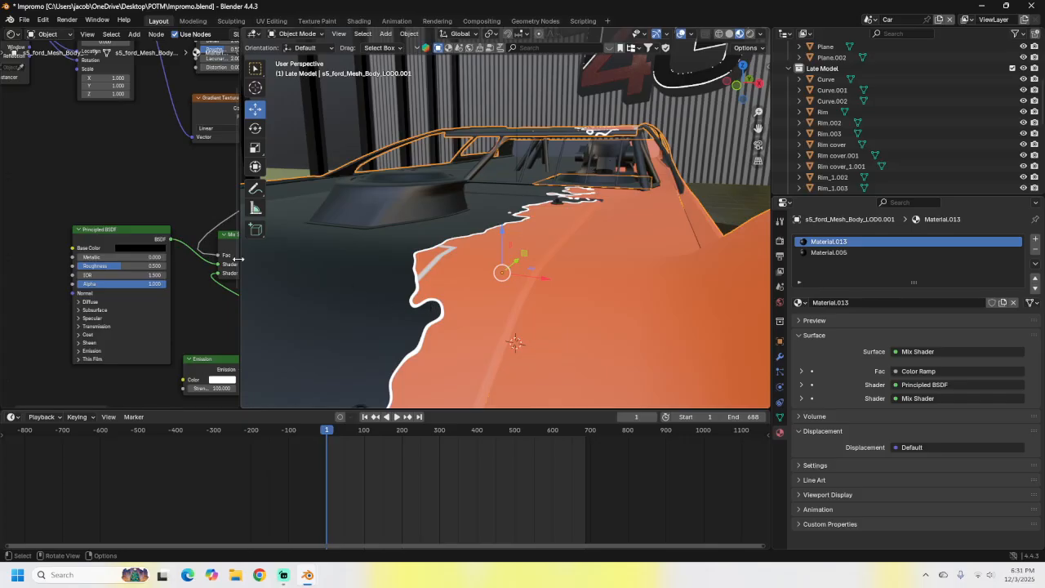
Examine the Color Ramp node's white stop, which positions the dissolve edge
{"action": "middle_click_drag", "start_coordinate": [238, 259], "coordinate": [114, 328]}
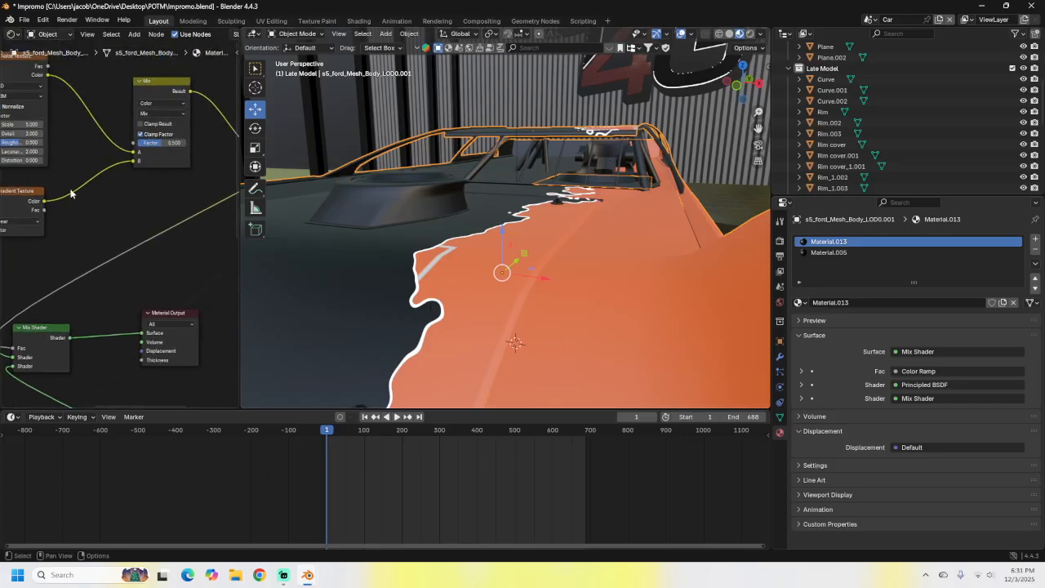
{"action": "middle_click_drag", "start_coordinate": [71, 194], "coordinate": [173, 242]}
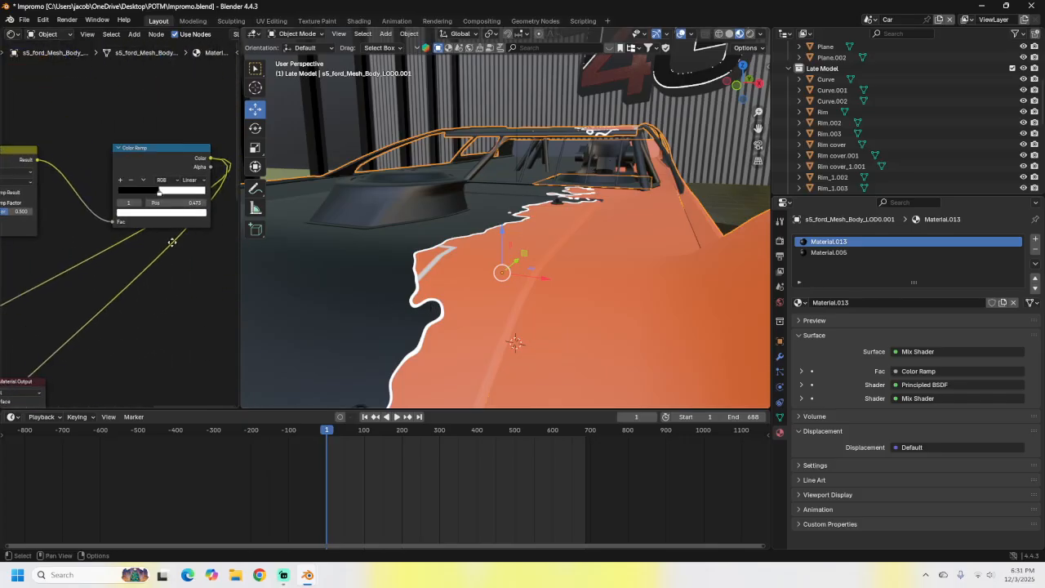
{"action": "scroll", "coordinate": [172, 243], "scroll_direction": "up", "scroll_amount": 5}
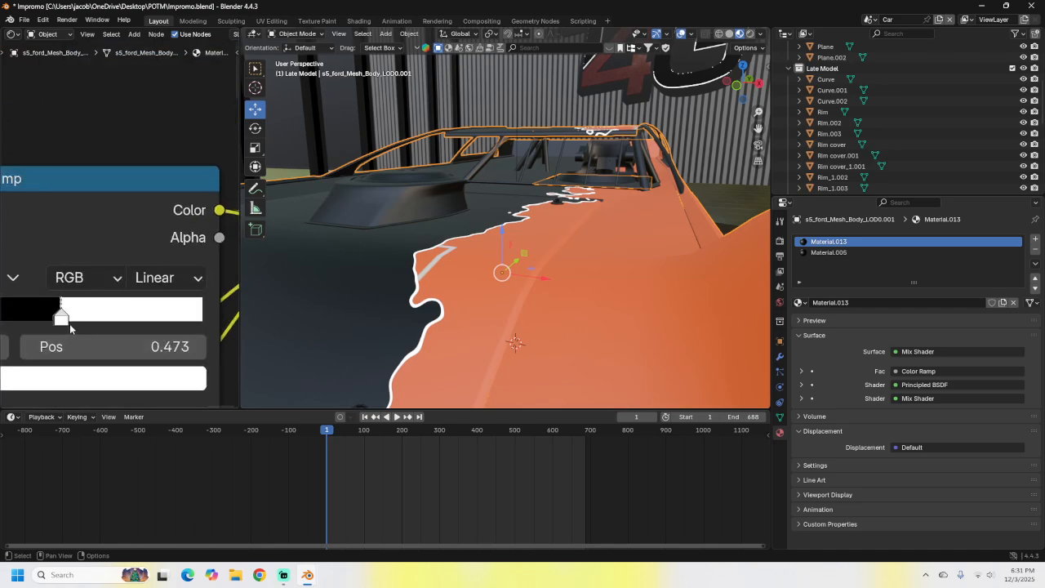
{"action": "mouse_move", "coordinate": [65, 321]}
{"action": "left_mouse_down"}
{"action": "mouse_move", "coordinate": [108, 325]}
{"action": "mouse_move", "coordinate": [66, 328]}
{"action": "left_mouse_up"}
{"action": "scroll", "coordinate": [464, 317], "scroll_direction": "down", "scroll_amount": 5}
Play the animation while viewing the car and platform from different distances
{"action": "middle_click_drag", "start_coordinate": [464, 317], "coordinate": [402, 346]}
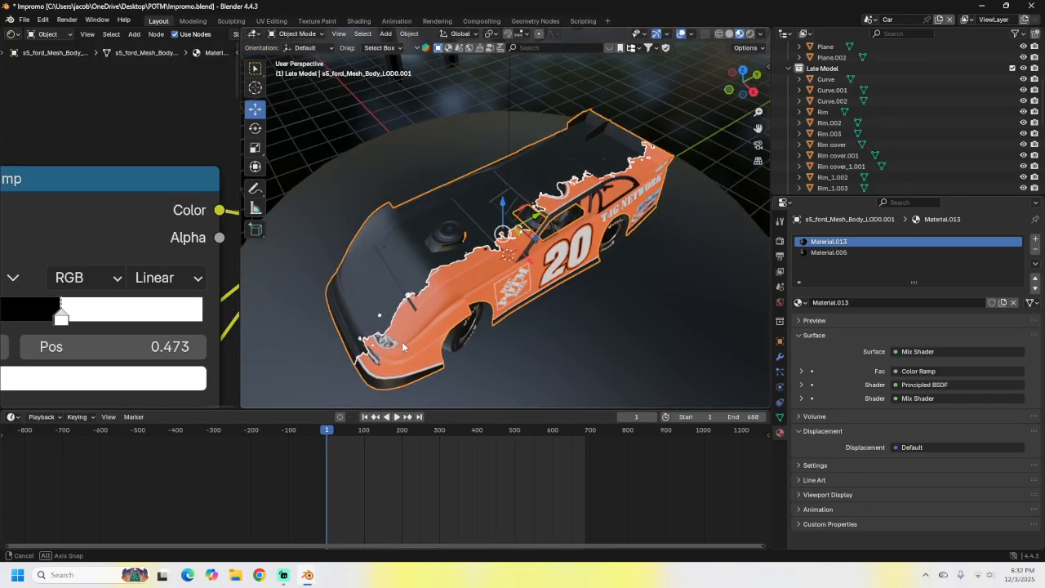
{"action": "scroll", "coordinate": [140, 250], "scroll_direction": "down", "scroll_amount": 12}
{"action": "scroll", "coordinate": [575, 158], "scroll_direction": "down", "scroll_amount": 2}
{"action": "middle_click_drag", "start_coordinate": [573, 187], "coordinate": [593, 139]}
{"action": "scroll", "coordinate": [576, 158], "scroll_direction": "down", "scroll_amount": 4}
{"action": "scroll", "coordinate": [521, 169], "scroll_direction": "up", "scroll_amount": 5}
{"action": "mouse_move", "coordinate": [521, 169]}
{"action": "middle_mouse_down"}
{"action": "mouse_move", "coordinate": [567, 137]}
{"action": "mouse_move", "coordinate": [533, 176]}
{"action": "middle_mouse_up"}
{"action": "scroll", "coordinate": [534, 177], "scroll_direction": "down", "scroll_amount": 5}
{"action": "key", "text": "space"}
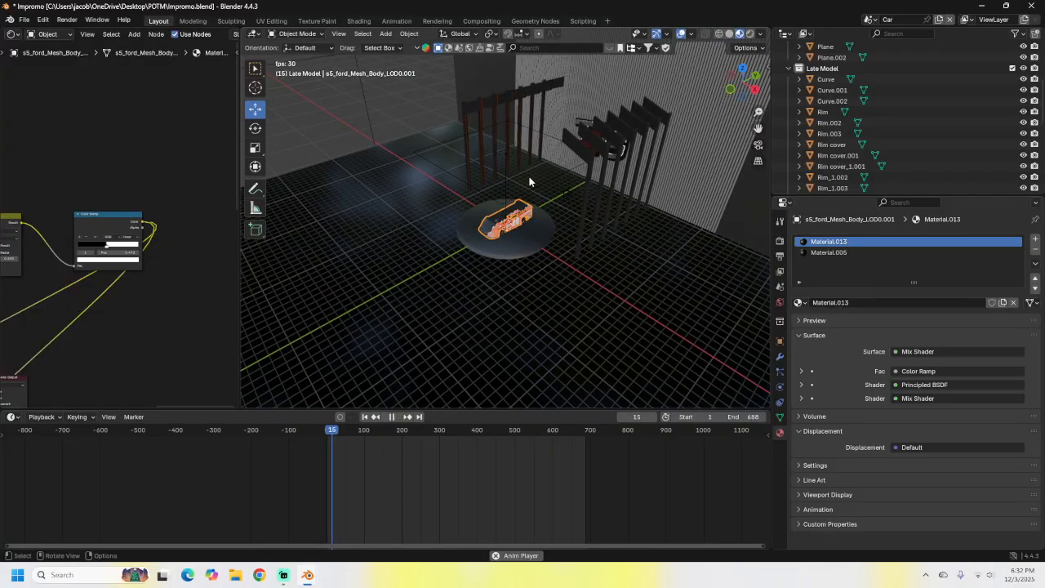
{"action": "scroll", "coordinate": [539, 222], "scroll_direction": "up", "scroll_amount": 5}
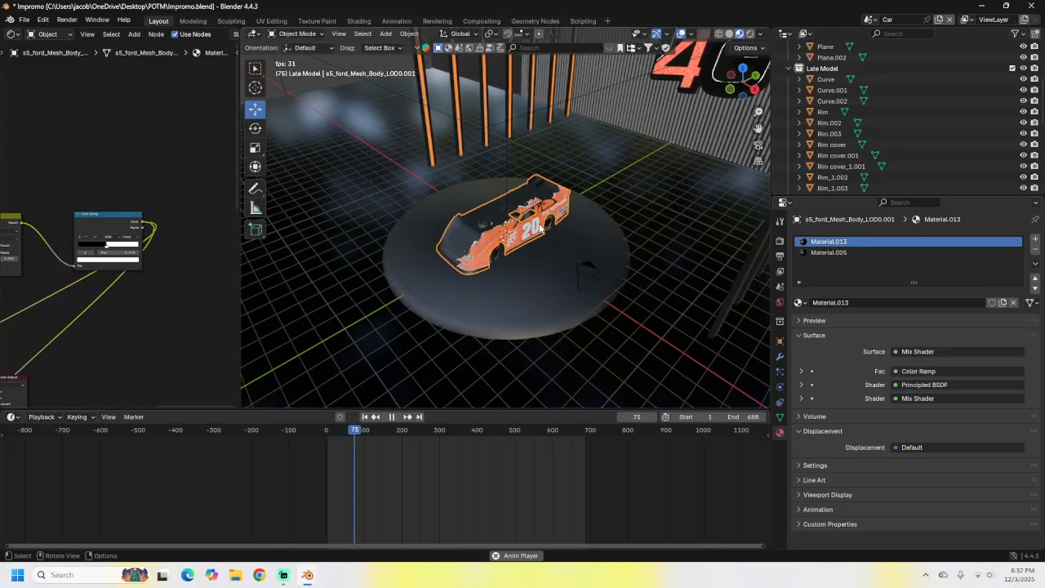
Search the scene's objects for "contr", stop playback and return to the first frame
{"action": "left_click", "coordinate": [886, 33]}
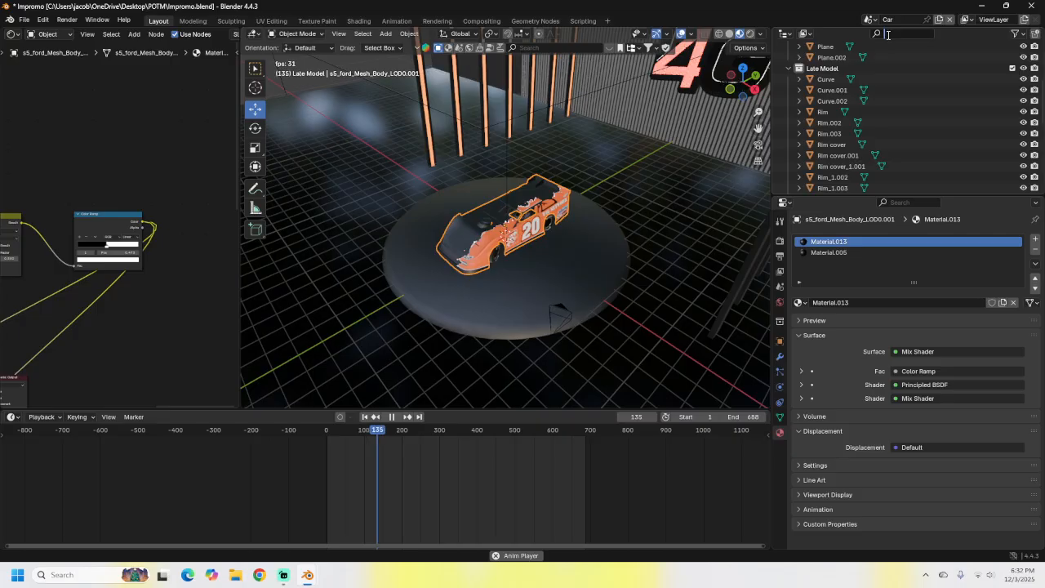
{"action": "type", "text": "contr"}
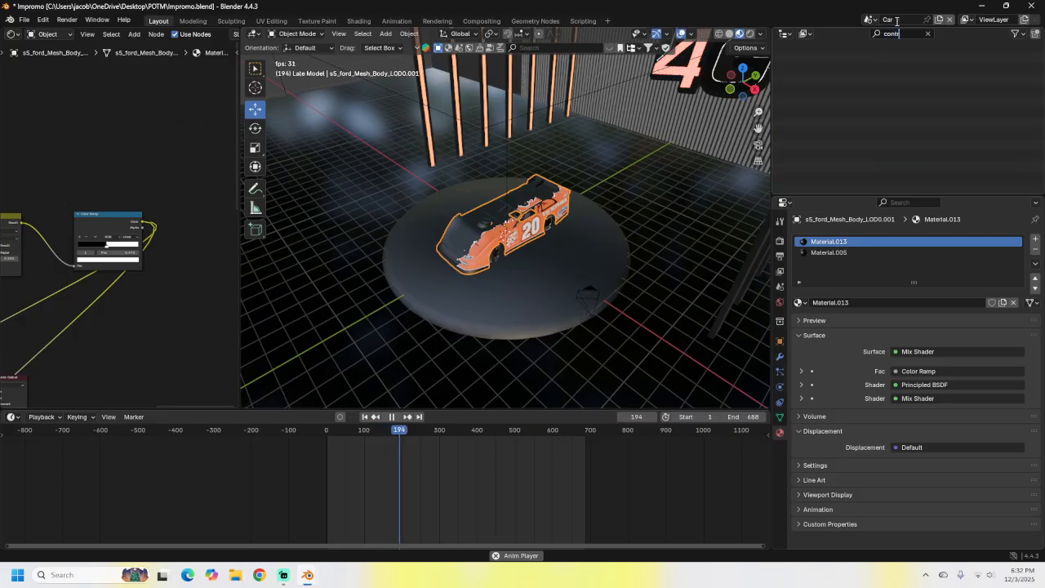
{"action": "left_click", "coordinate": [556, 310]}
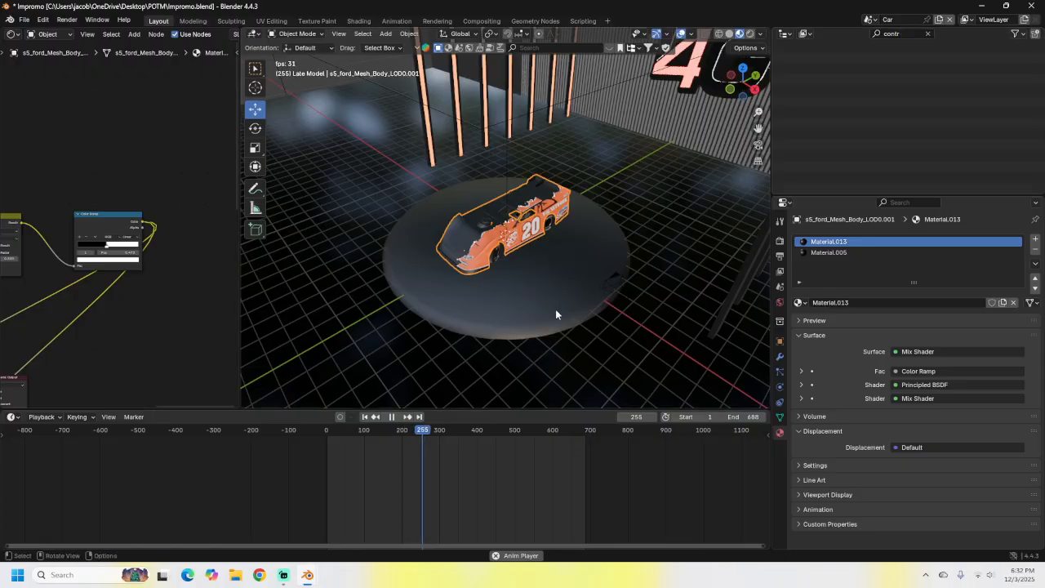
{"action": "key", "text": "space"}
{"action": "left_click", "coordinate": [365, 417]}
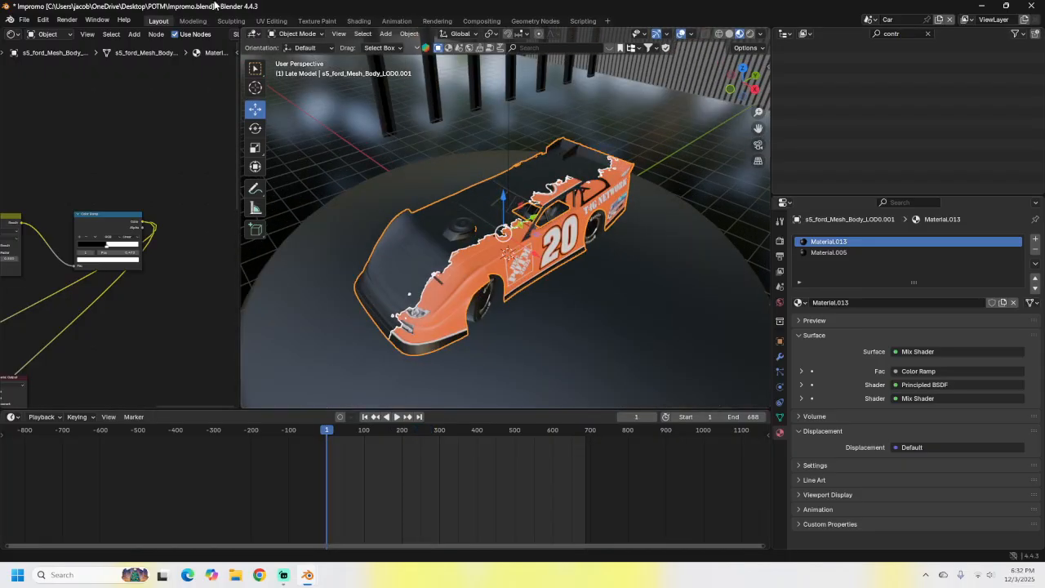
Add a Plain Axes empty, raise it above the car and resize it
{"action": "left_click", "coordinate": [385, 33]}
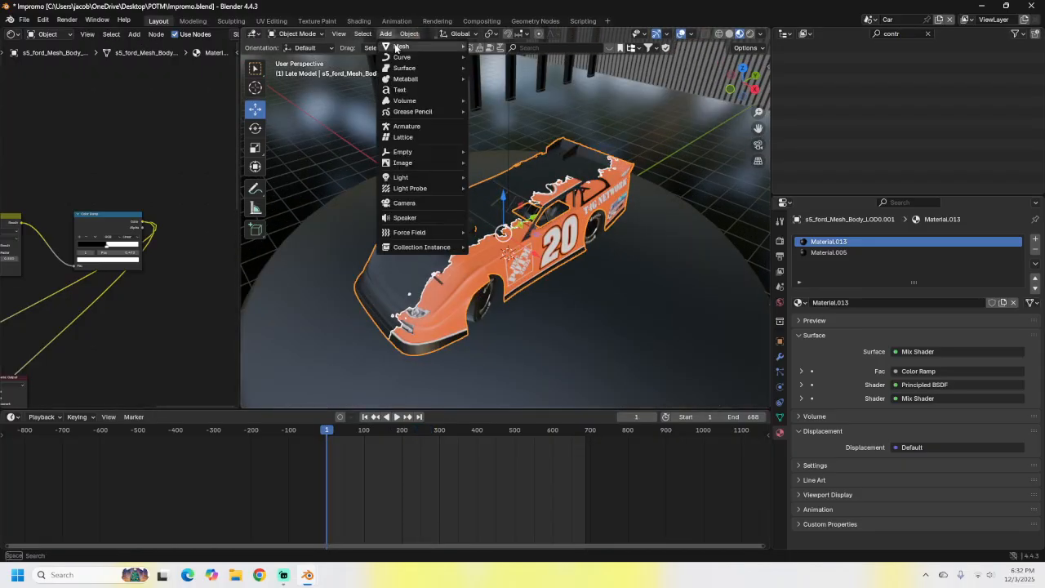
{"action": "mouse_move", "coordinate": [417, 155]}
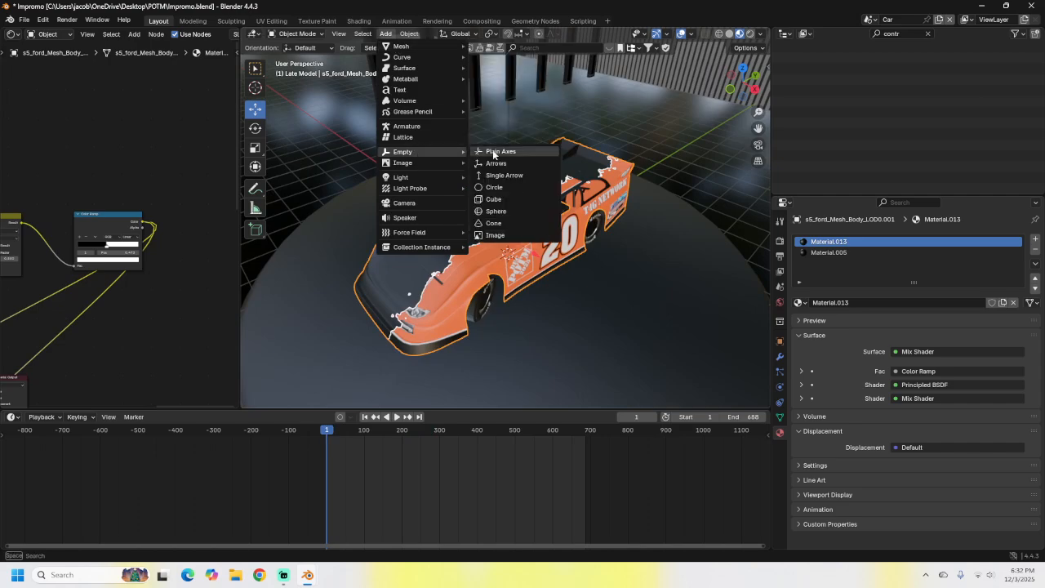
{"action": "left_click", "coordinate": [494, 153]}
{"action": "left_click_drag", "start_coordinate": [513, 221], "coordinate": [529, 111]}
{"action": "left_click", "coordinate": [556, 120]}
{"action": "middle_click_drag", "start_coordinate": [556, 120], "coordinate": [509, 136]}
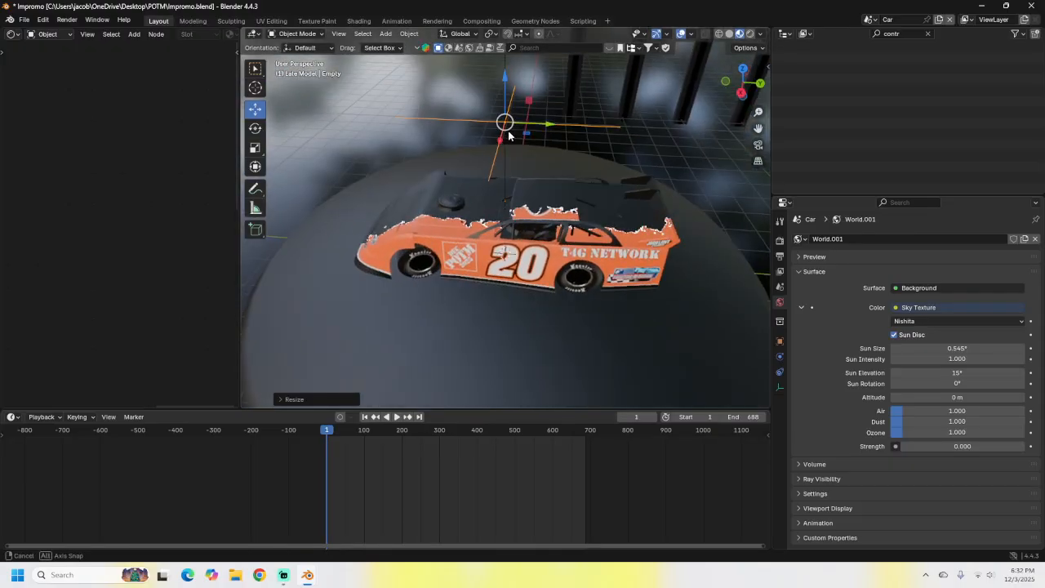
{"action": "scroll", "coordinate": [510, 135], "scroll_direction": "down", "scroll_amount": 3}
Clear the object search filter and rename the new empty as Controller
{"action": "left_click", "coordinate": [928, 33]}
{"action": "scroll", "coordinate": [830, 139], "scroll_direction": "down", "scroll_amount": 4}
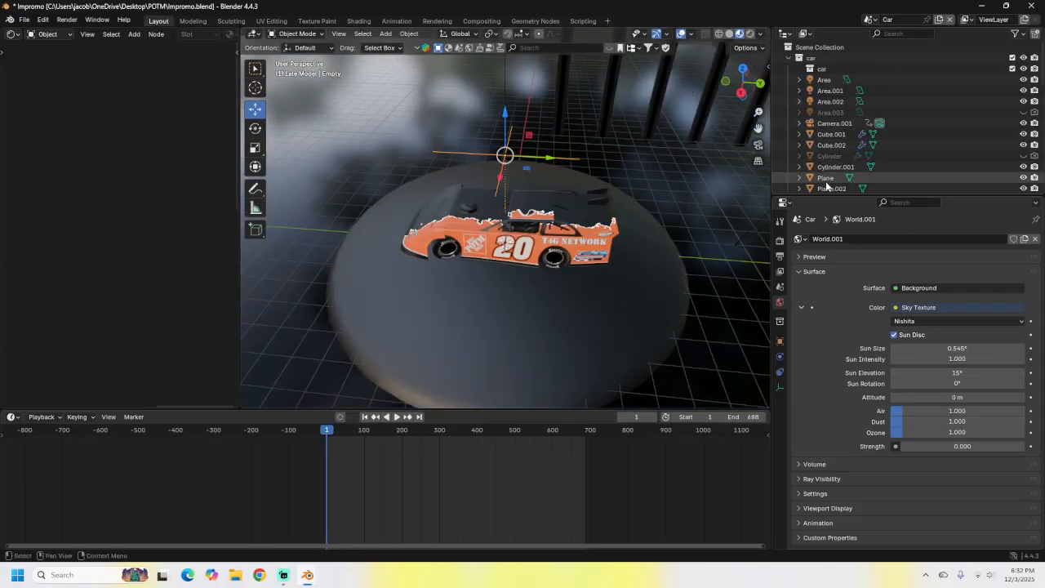
{"action": "double_click", "coordinate": [827, 90]}
{"action": "scroll", "coordinate": [829, 92], "scroll_direction": "up", "scroll_amount": 1}
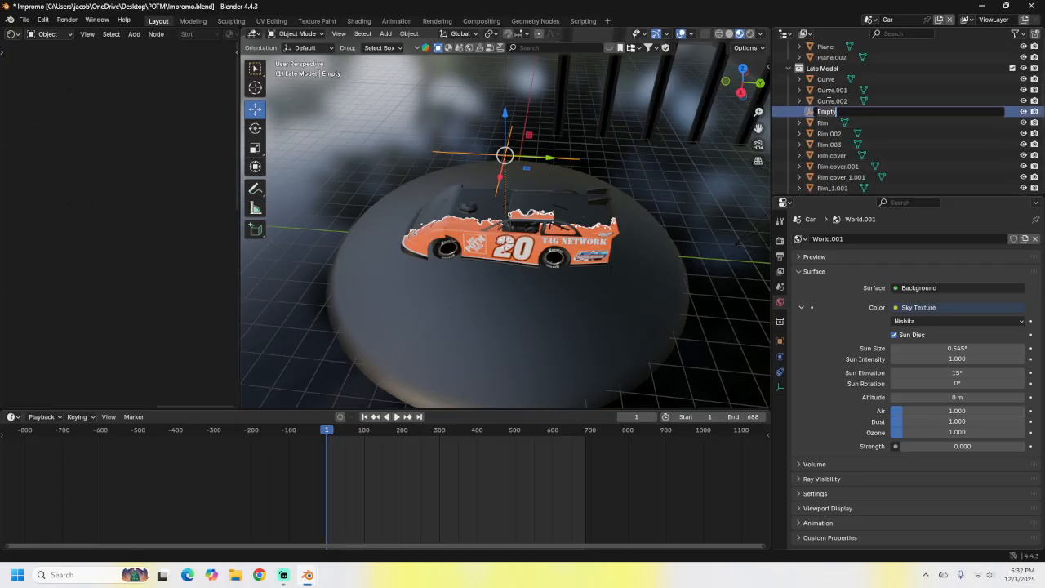
{"action": "type", "text": "Controller"}
{"action": "key", "text": "Return"}
Assign the Controller empty as the reference object of the car body's Texture Coordinate node
{"action": "middle_click_drag", "start_coordinate": [523, 214], "coordinate": [555, 221]}
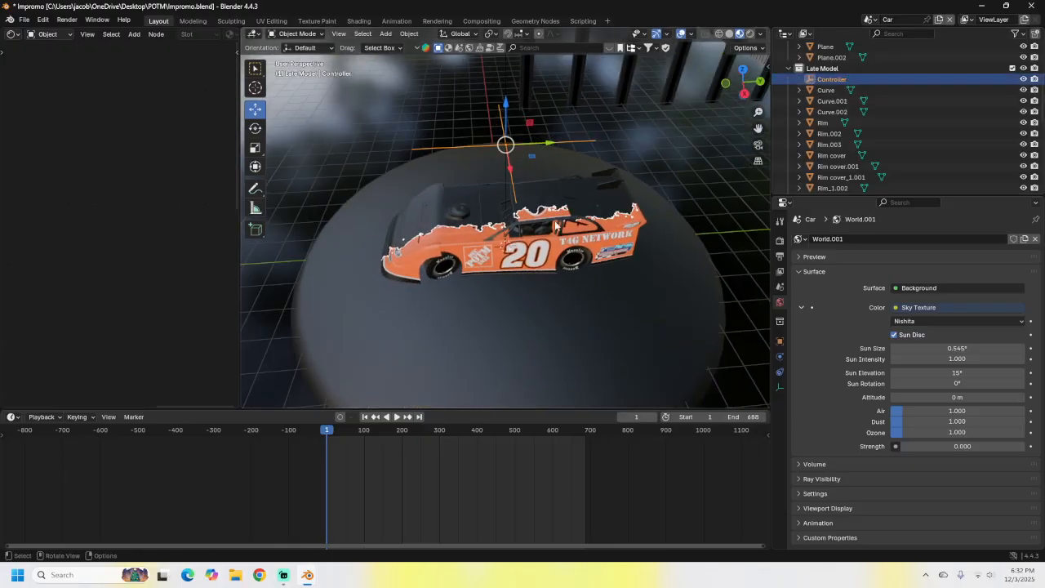
{"action": "left_click", "coordinate": [483, 243]}
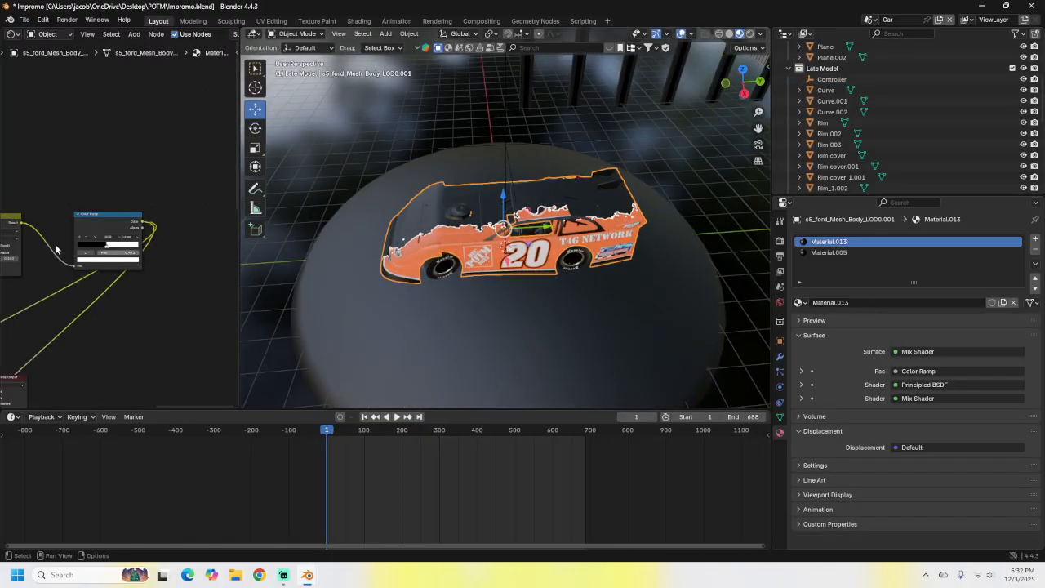
{"action": "middle_click_drag", "start_coordinate": [55, 250], "coordinate": [238, 252]}
{"action": "scroll", "coordinate": [87, 229], "scroll_direction": "up", "scroll_amount": 2}
{"action": "middle_click_drag", "start_coordinate": [19, 266], "coordinate": [141, 262]}
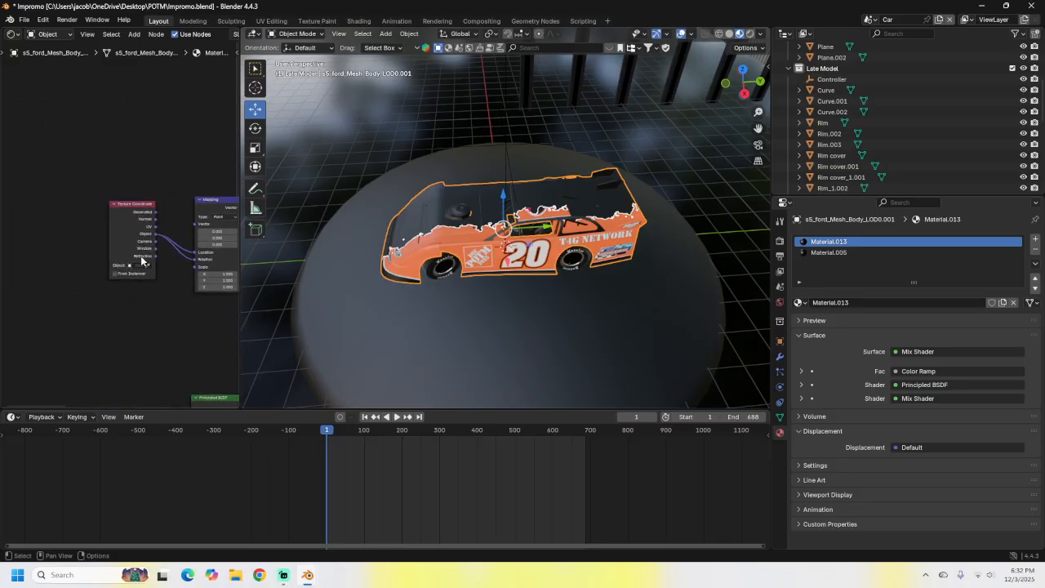
{"action": "scroll", "coordinate": [141, 261], "scroll_direction": "up", "scroll_amount": 2}
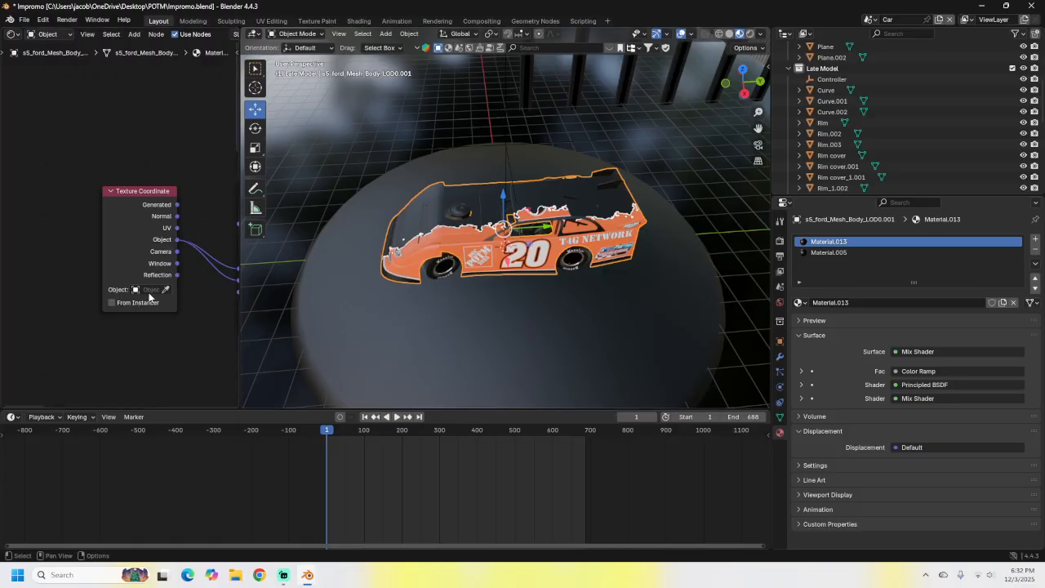
{"action": "left_click", "coordinate": [510, 139]}
Move the Controller empty toward the rear of the car and reposition it to shift the dissolve edge on the body's side
{"action": "middle_click_drag", "start_coordinate": [500, 245], "coordinate": [497, 256]}
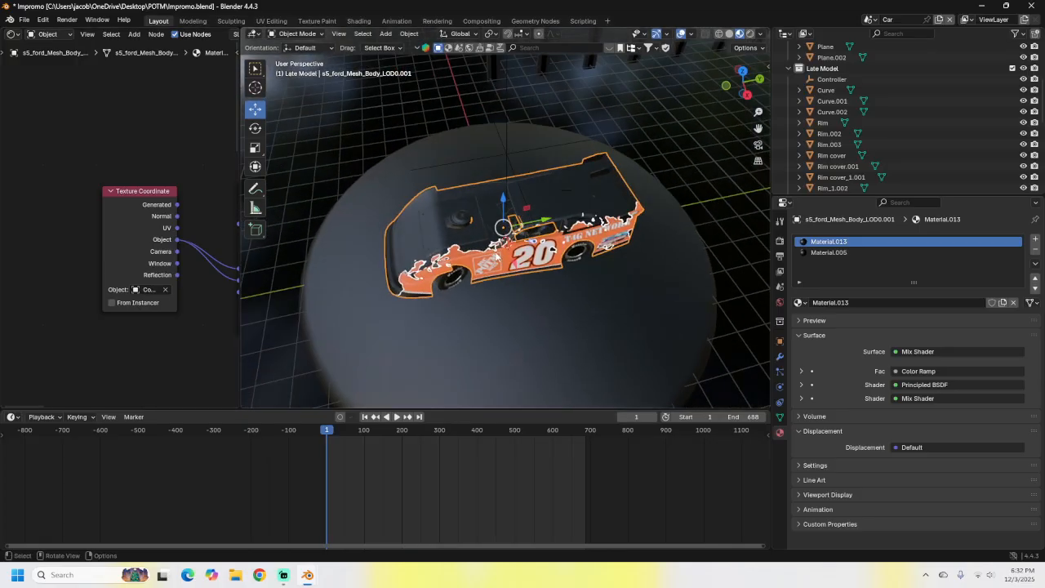
{"action": "left_click", "coordinate": [507, 154]}
{"action": "middle_click_drag", "start_coordinate": [520, 216], "coordinate": [518, 202]}
{"action": "key", "text": "g"}
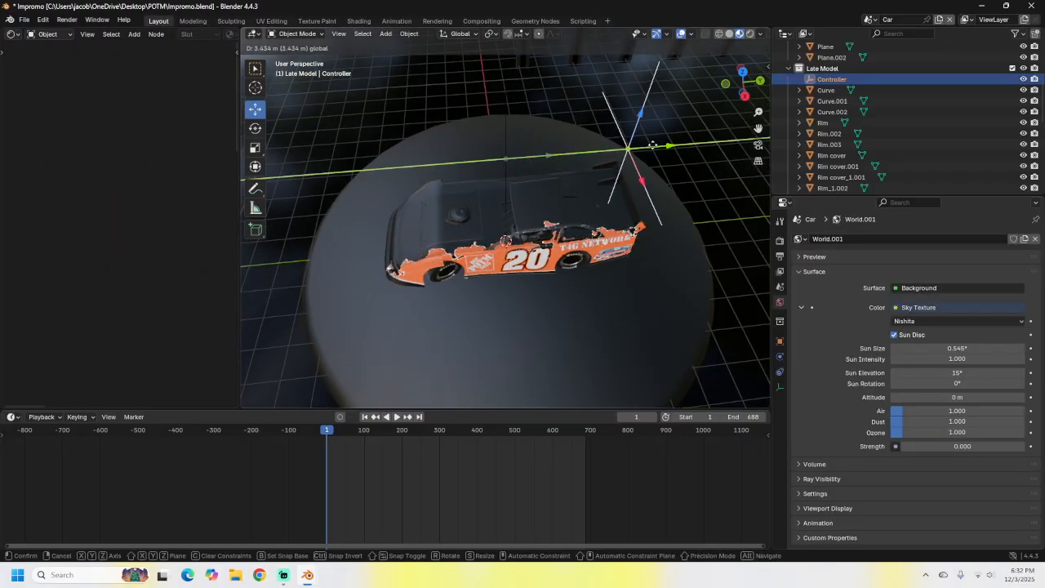
{"action": "left_click", "coordinate": [572, 154]}
{"action": "middle_click_drag", "start_coordinate": [564, 146], "coordinate": [584, 176]}
{"action": "mouse_move", "coordinate": [569, 192]}
{"action": "left_mouse_down"}
{"action": "mouse_move", "coordinate": [556, 172]}
{"action": "mouse_move", "coordinate": [576, 203]}
{"action": "left_mouse_up"}
{"action": "scroll", "coordinate": [509, 226], "scroll_direction": "up", "scroll_amount": 1}
{"action": "scroll", "coordinate": [509, 225], "scroll_direction": "down", "scroll_amount": 2}
{"action": "middle_click_drag", "start_coordinate": [510, 225], "coordinate": [540, 195]}
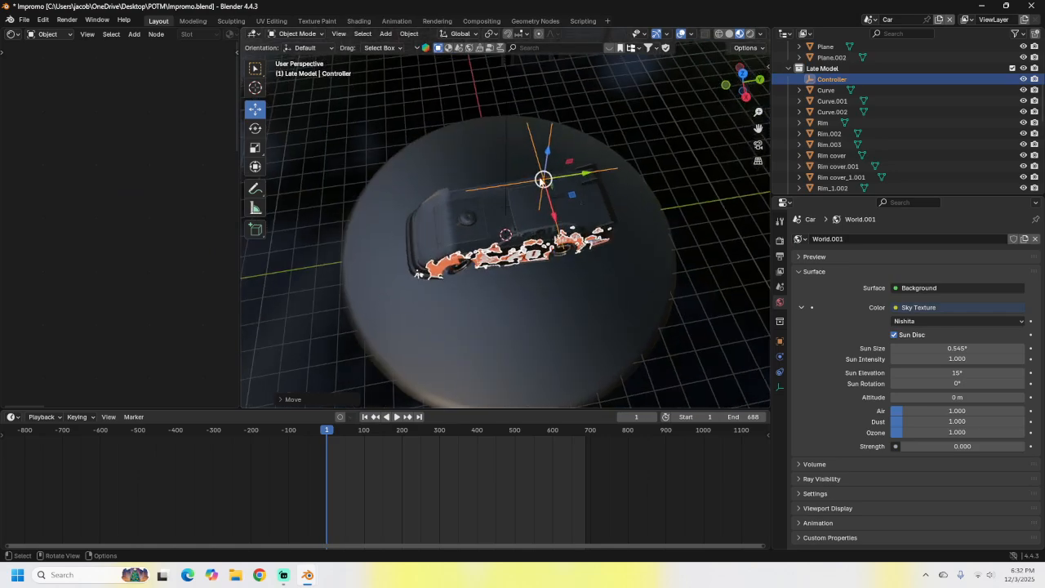
Rotate the Controller empty 90° about the Z axis and view the dissolve across the car's rear
{"action": "type", "text": "rz90"}
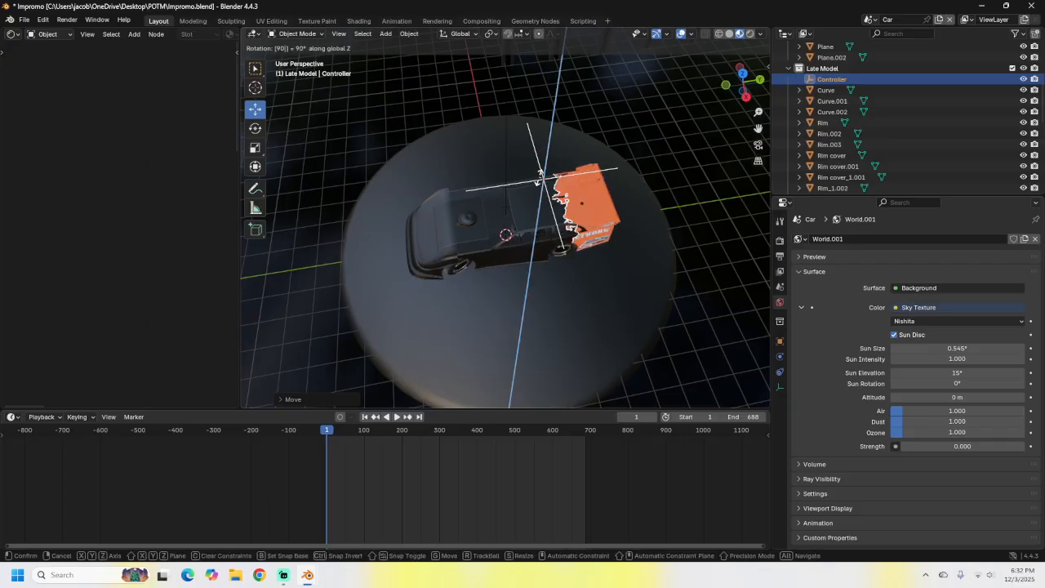
{"action": "key", "text": "Return"}
{"action": "scroll", "coordinate": [581, 213], "scroll_direction": "up", "scroll_amount": 4}
{"action": "middle_click_drag", "start_coordinate": [608, 253], "coordinate": [513, 202]}
{"action": "scroll", "coordinate": [579, 211], "scroll_direction": "down", "scroll_amount": 3}
{"action": "scroll", "coordinate": [567, 192], "scroll_direction": "down", "scroll_amount": 4}
{"action": "scroll", "coordinate": [565, 198], "scroll_direction": "up", "scroll_amount": 4}
{"action": "scroll", "coordinate": [514, 202], "scroll_direction": "up", "scroll_amount": 3}
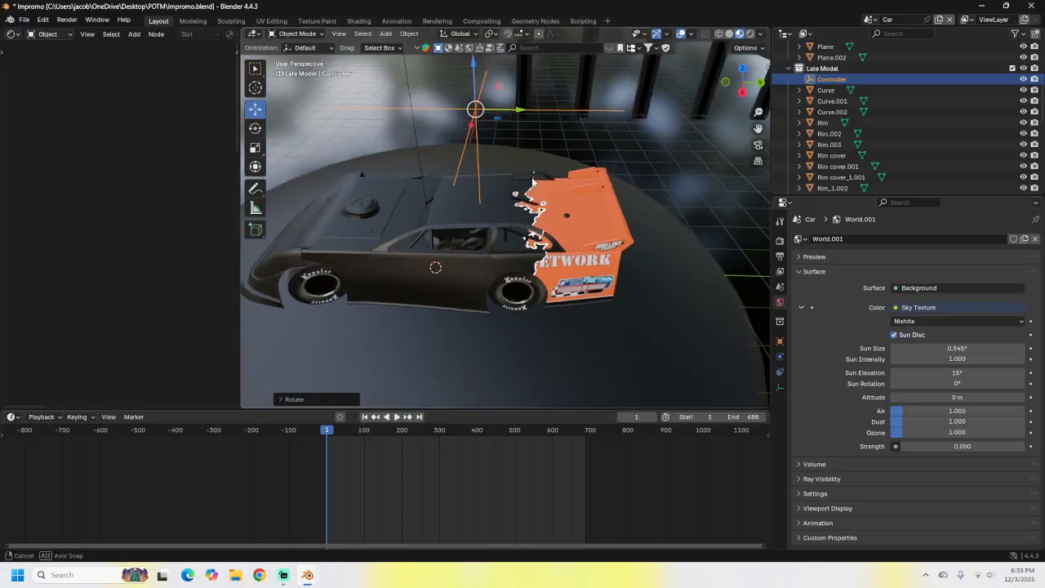
Move the Controller empty back and forth to slide the dissolve edge along the car's rear
{"action": "left_click_drag", "start_coordinate": [527, 112], "coordinate": [588, 153]}
{"action": "middle_click_drag", "start_coordinate": [588, 152], "coordinate": [570, 163]}
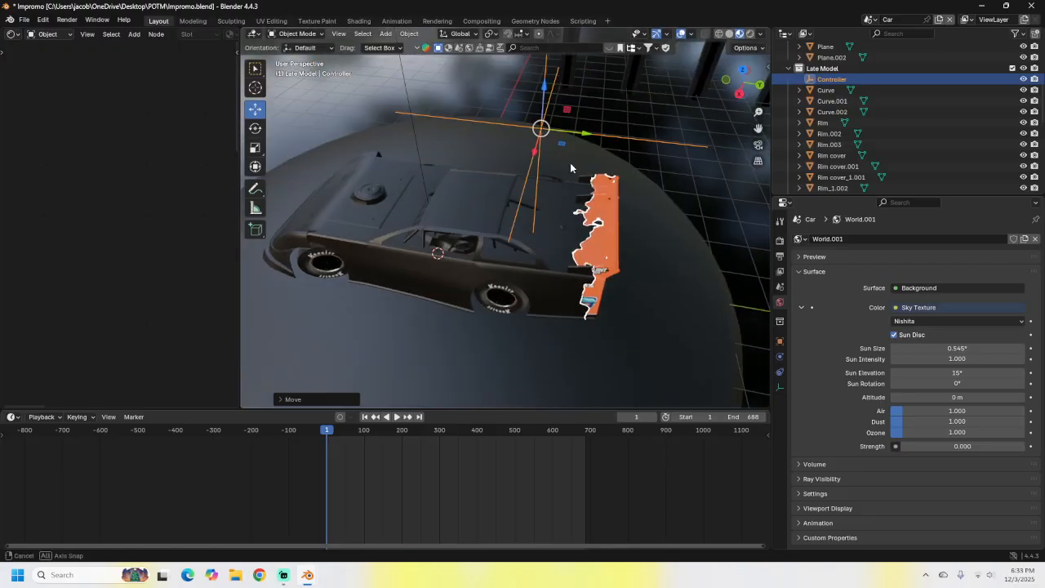
{"action": "left_click_drag", "start_coordinate": [561, 146], "coordinate": [512, 183]}
Set the car body material's Noise Texture Scale to 4.7 and Detail to 3.8
{"action": "left_click", "coordinate": [464, 272]}
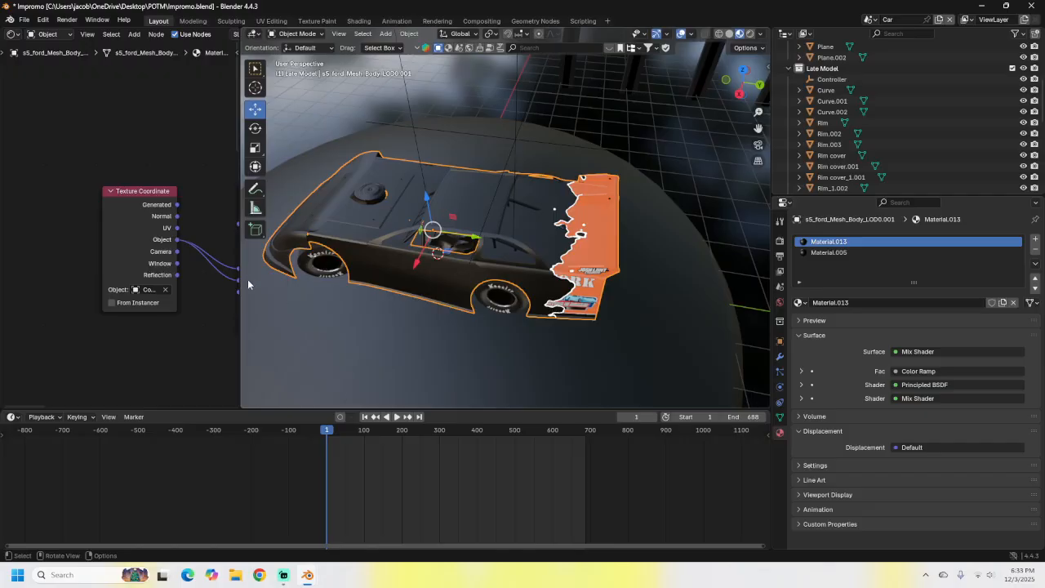
{"action": "middle_click_drag", "start_coordinate": [233, 279], "coordinate": [83, 276]}
{"action": "middle_click_drag", "start_coordinate": [230, 237], "coordinate": [112, 274]}
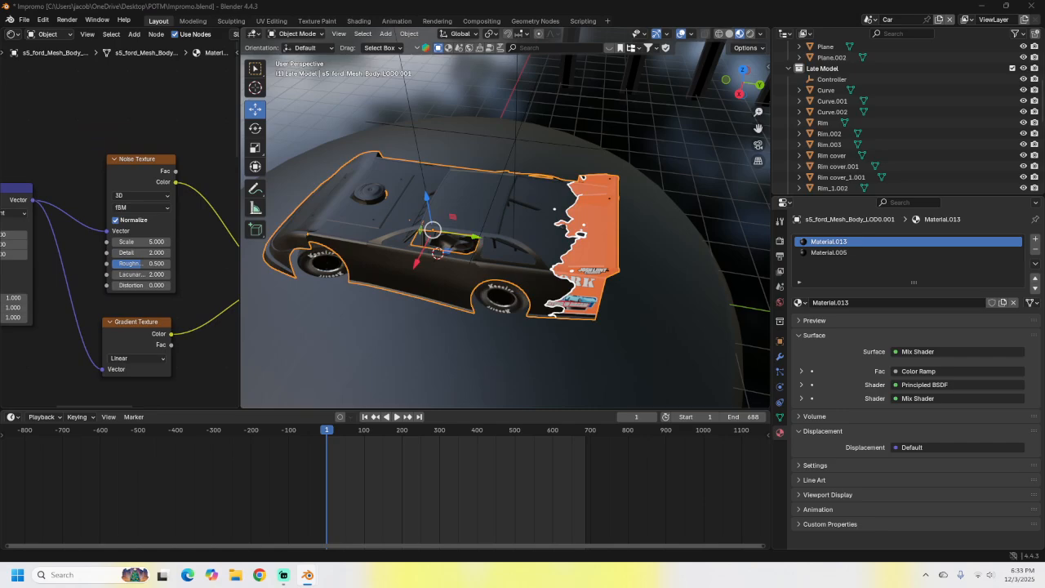
{"action": "scroll", "coordinate": [534, 279], "scroll_direction": "up", "scroll_amount": 5}
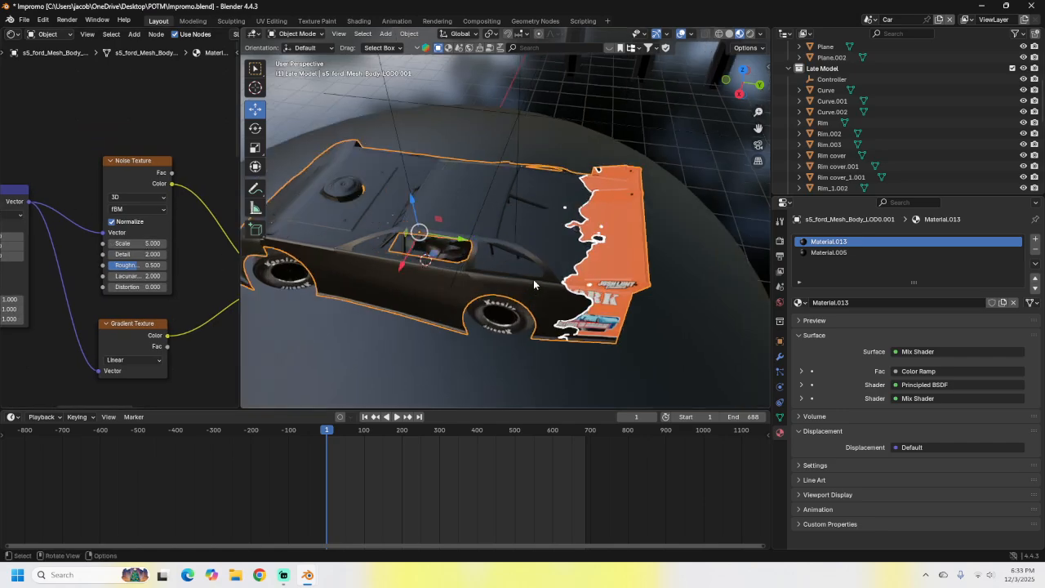
{"action": "scroll", "coordinate": [505, 233], "scroll_direction": "up", "scroll_amount": 3}
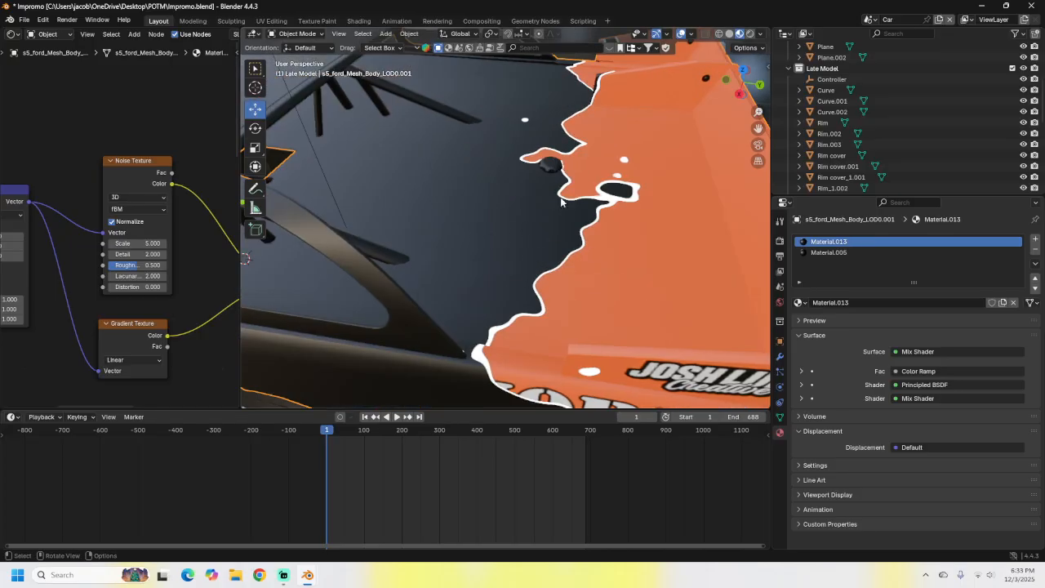
{"action": "left_click", "coordinate": [149, 244]}
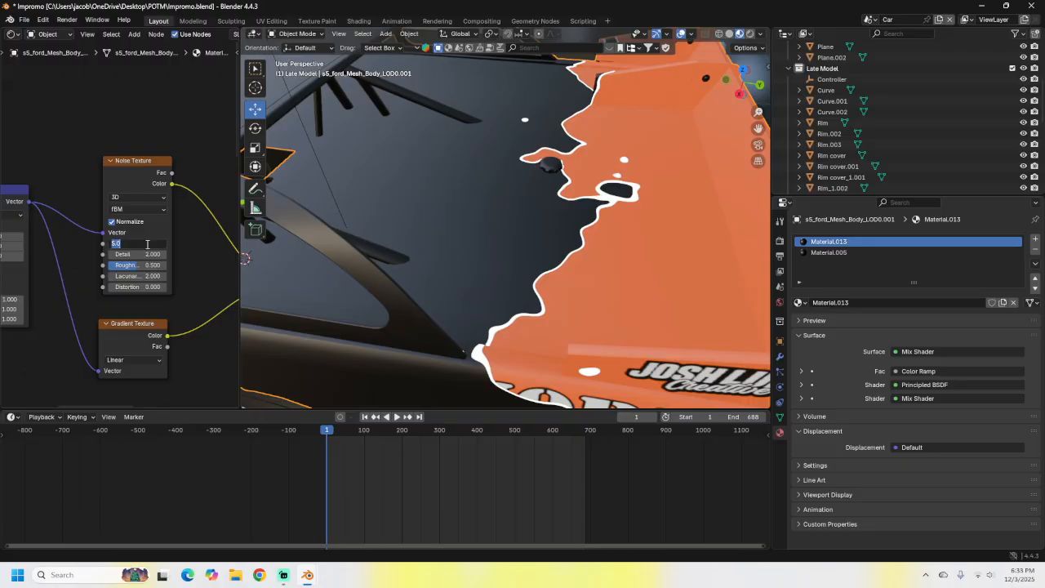
{"action": "type", "text": "4.7"}
{"action": "key", "text": "Return"}
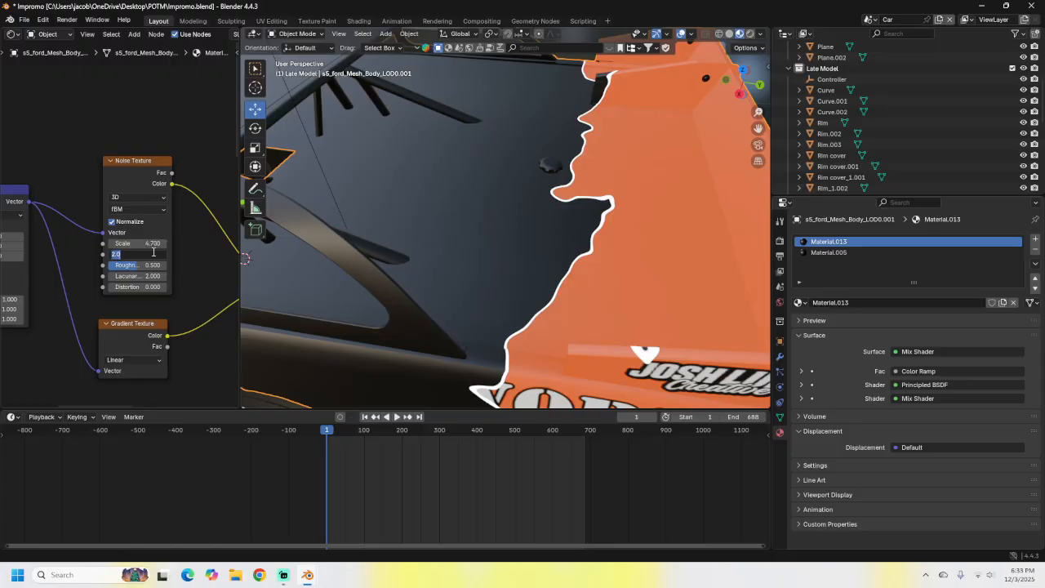
{"action": "left_click", "coordinate": [153, 252]}
{"action": "type", "text": "3"}
{"action": "key", "text": "Return"}
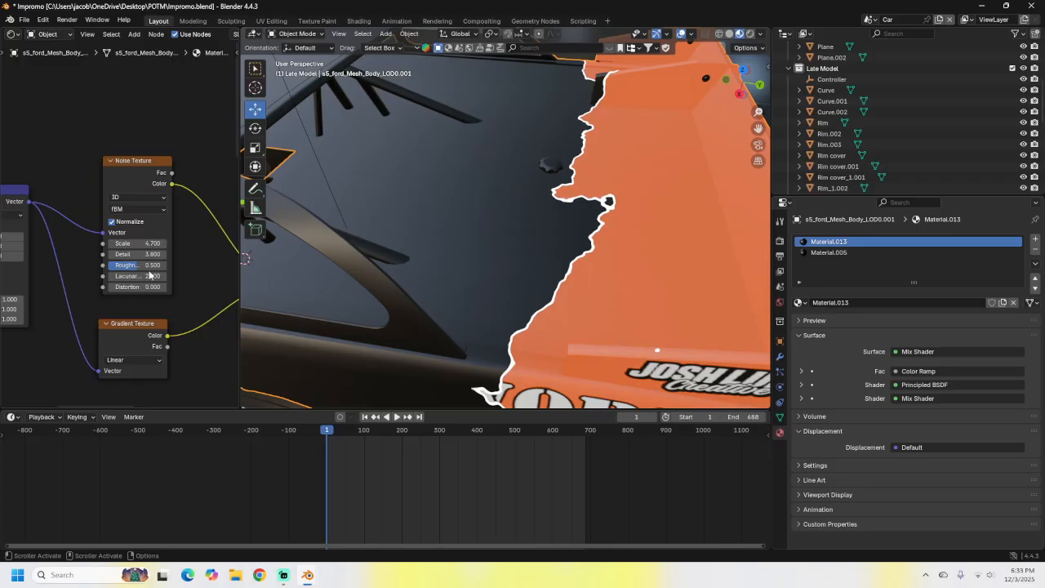
Set the Noise Texture's Roughness to 0.9, Lacunarity to 1.7 and Distortion to -1.5
{"action": "left_click", "coordinate": [145, 267]}
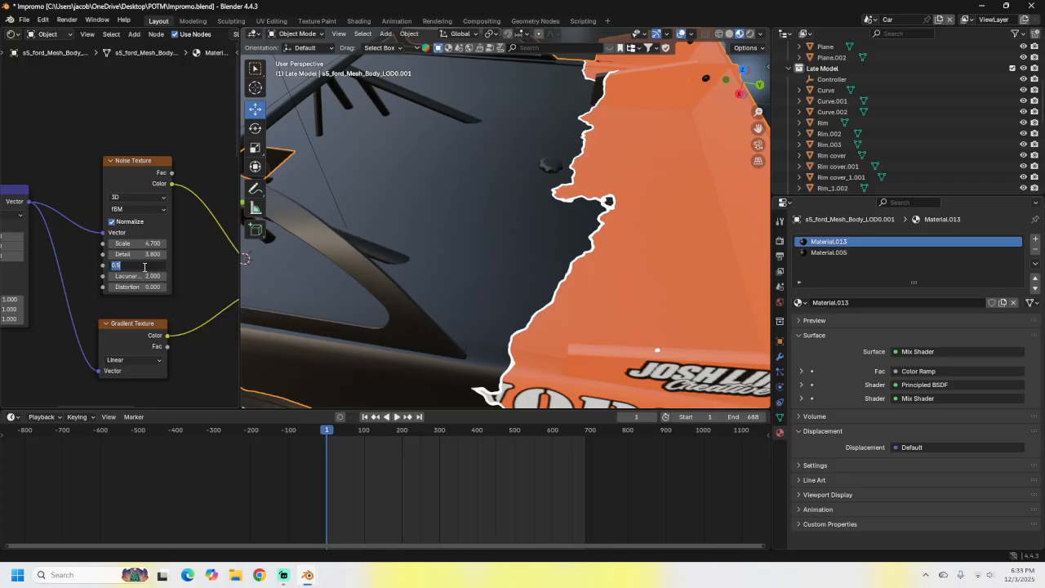
{"action": "key", "text": "Return"}
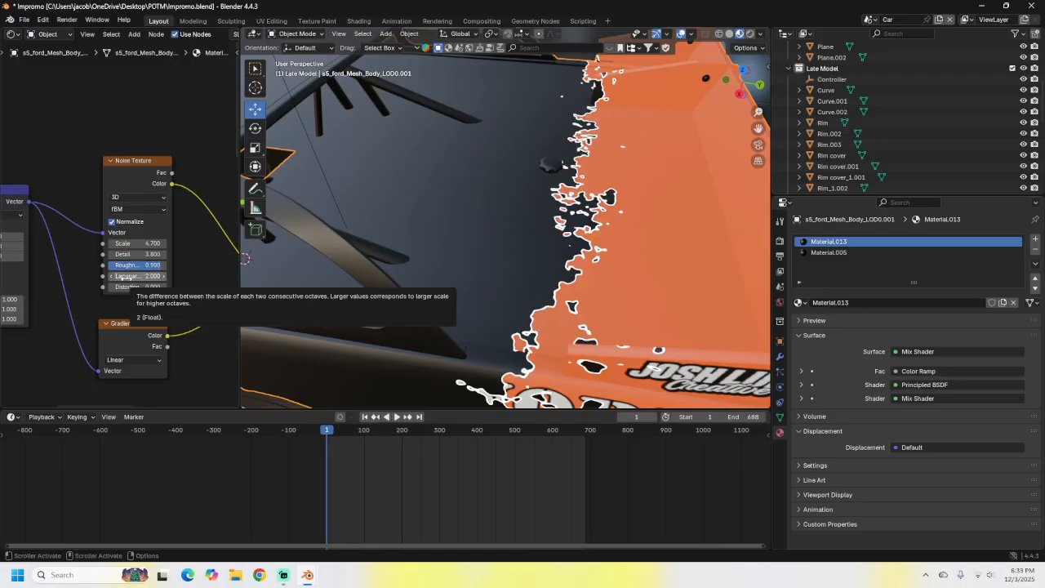
{"action": "left_click", "coordinate": [126, 277]}
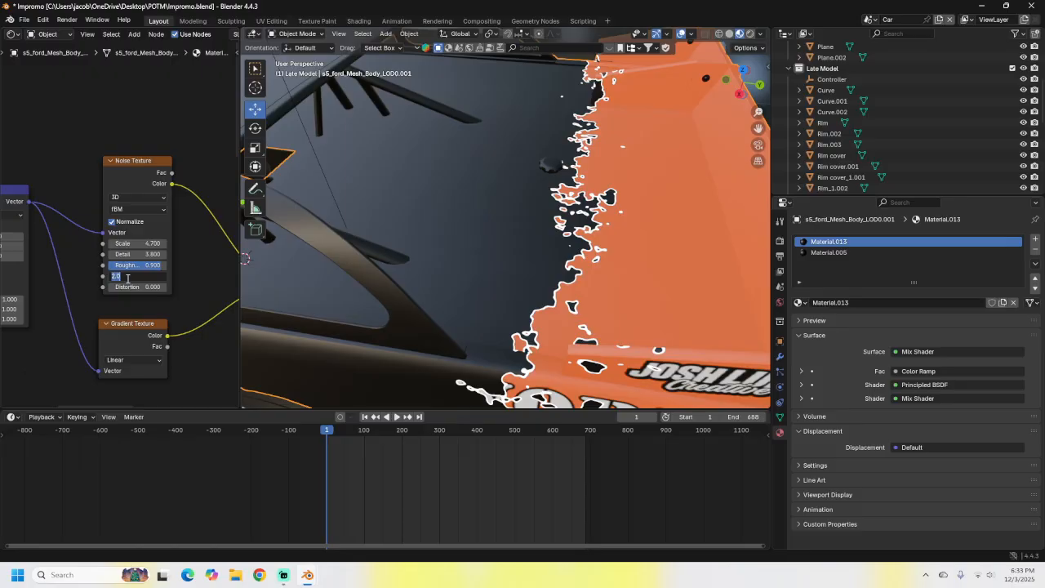
{"action": "type", "text": "1.7"}
{"action": "key", "text": "Return"}
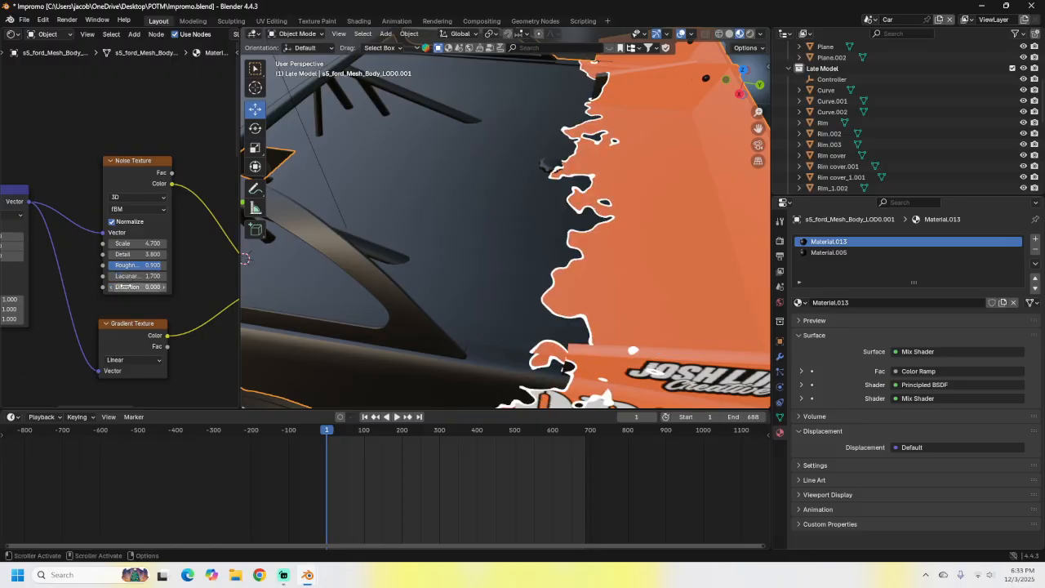
{"action": "left_click", "coordinate": [126, 286]}
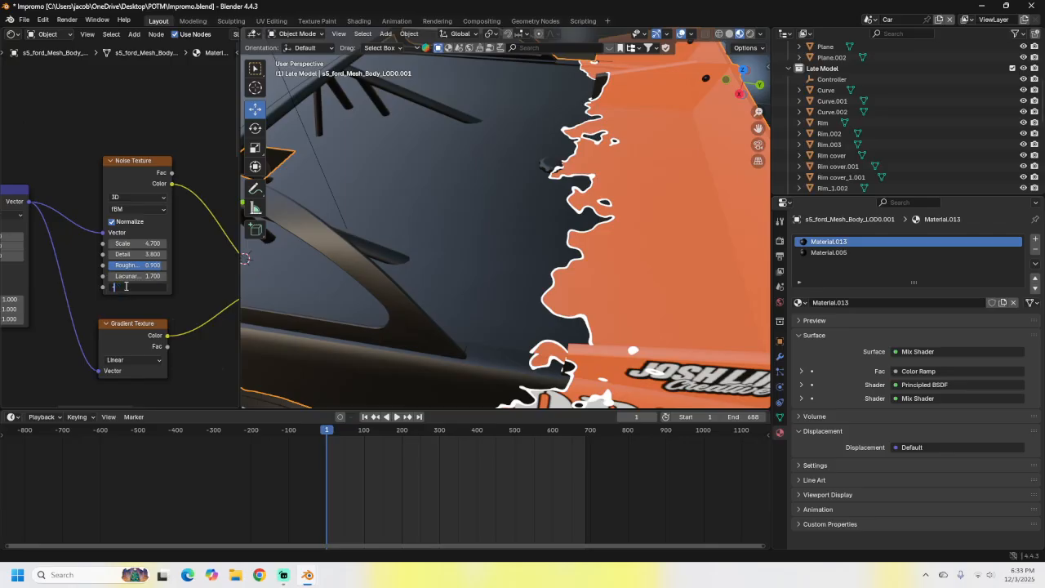
{"action": "type", "text": "-1.5"}
{"action": "key", "text": "Return"}
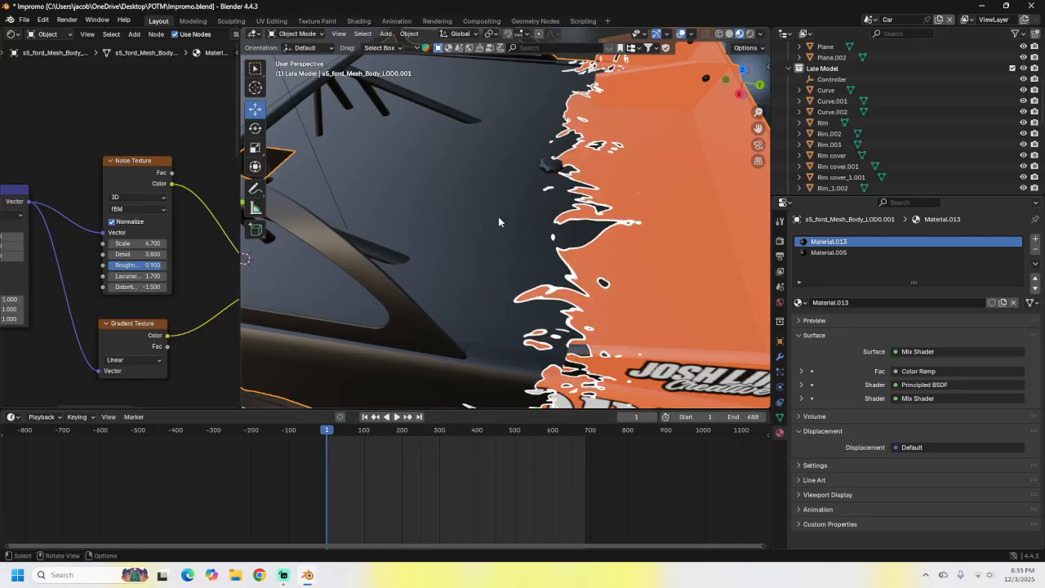
{"action": "middle_click_drag", "start_coordinate": [498, 216], "coordinate": [488, 197]}
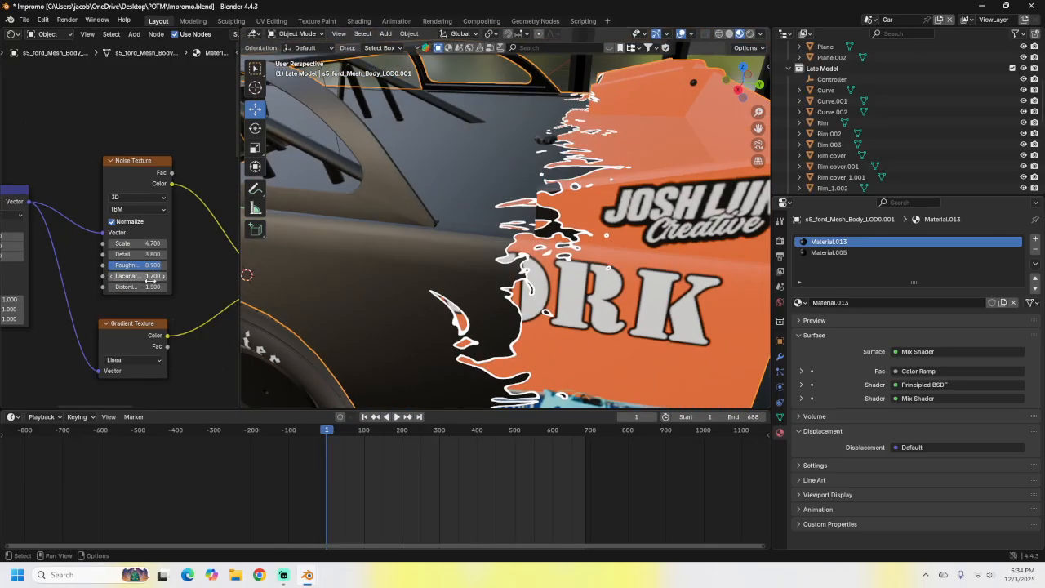
Adjust the Noise Texture to Distortion 0.4, Roughness about 0.908, Detail 6.8 and Scale 6.5 for a finer dissolve edge
{"action": "left_click_drag", "start_coordinate": [148, 287], "coordinate": [211, 287]}
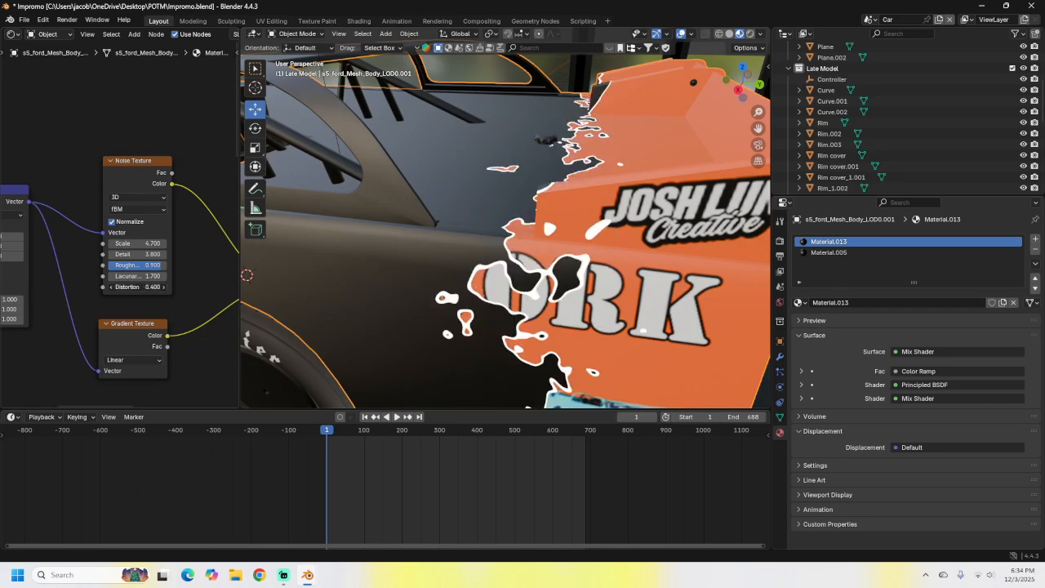
{"action": "left_click_drag", "start_coordinate": [151, 265], "coordinate": [152, 243]}
{"action": "scroll", "coordinate": [388, 267], "scroll_direction": "down", "scroll_amount": 10}
{"action": "middle_click_drag", "start_coordinate": [392, 240], "coordinate": [403, 235]}
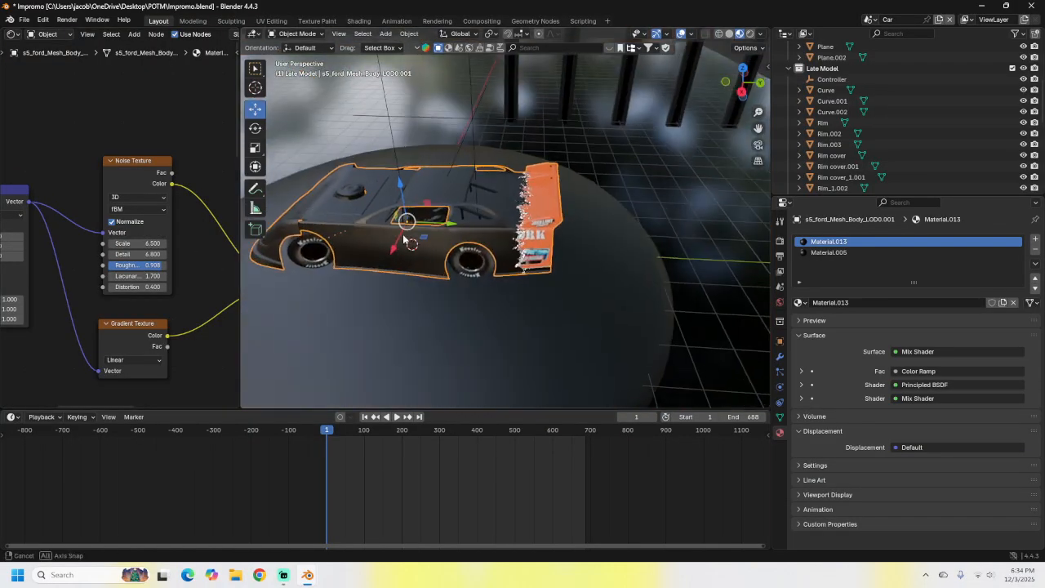
{"action": "scroll", "coordinate": [456, 263], "scroll_direction": "up", "scroll_amount": 8}
Raise the Noise Texture's Distortion to 2.2 and inspect the dissolve edge on the car's rear quarter
{"action": "left_click_drag", "start_coordinate": [131, 286], "coordinate": [167, 286]}
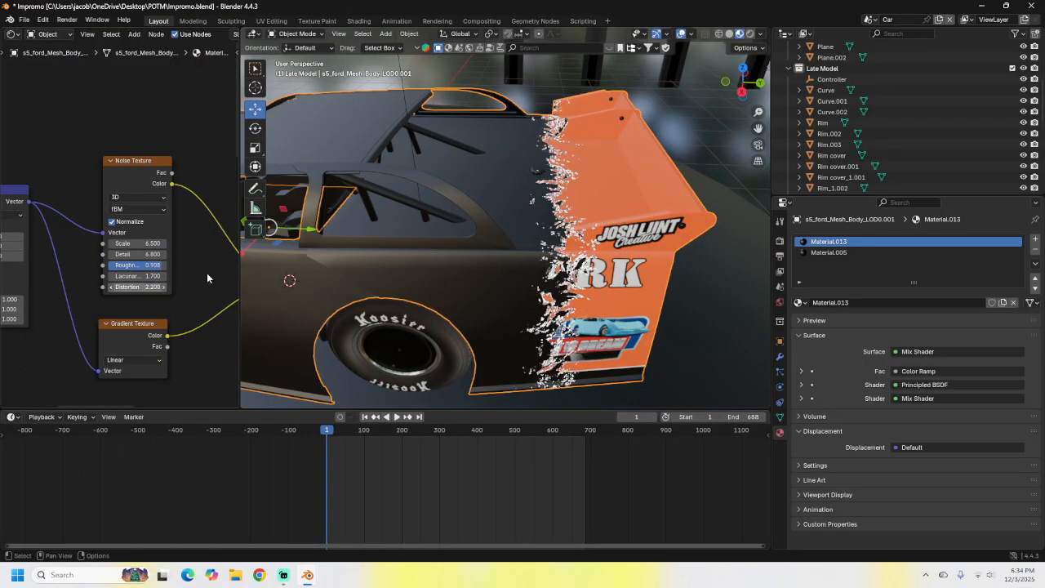
{"action": "scroll", "coordinate": [449, 234], "scroll_direction": "up", "scroll_amount": 6}
{"action": "scroll", "coordinate": [463, 250], "scroll_direction": "down", "scroll_amount": 5}
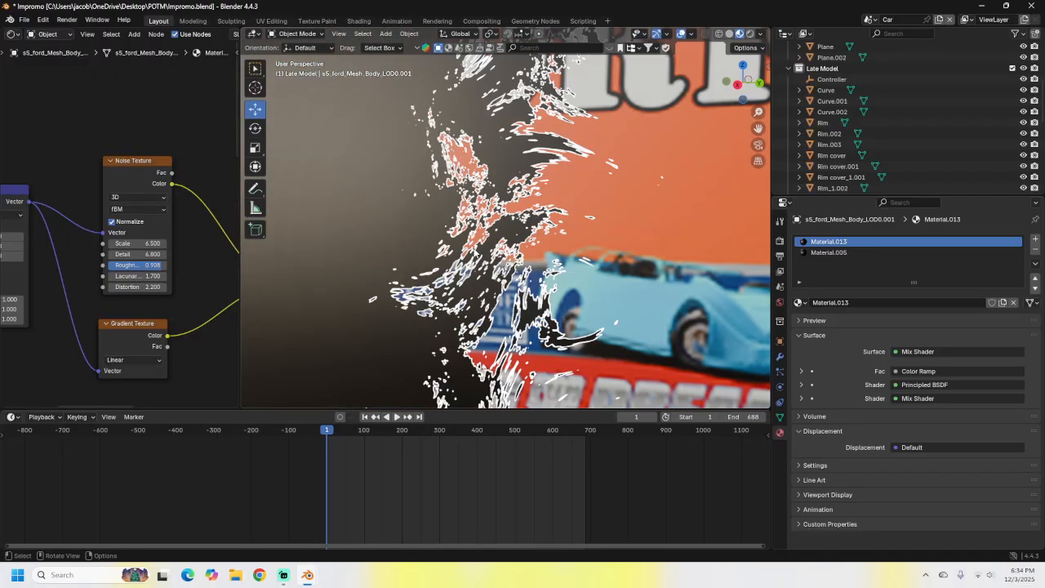
{"action": "scroll", "coordinate": [537, 247], "scroll_direction": "down", "scroll_amount": 6}
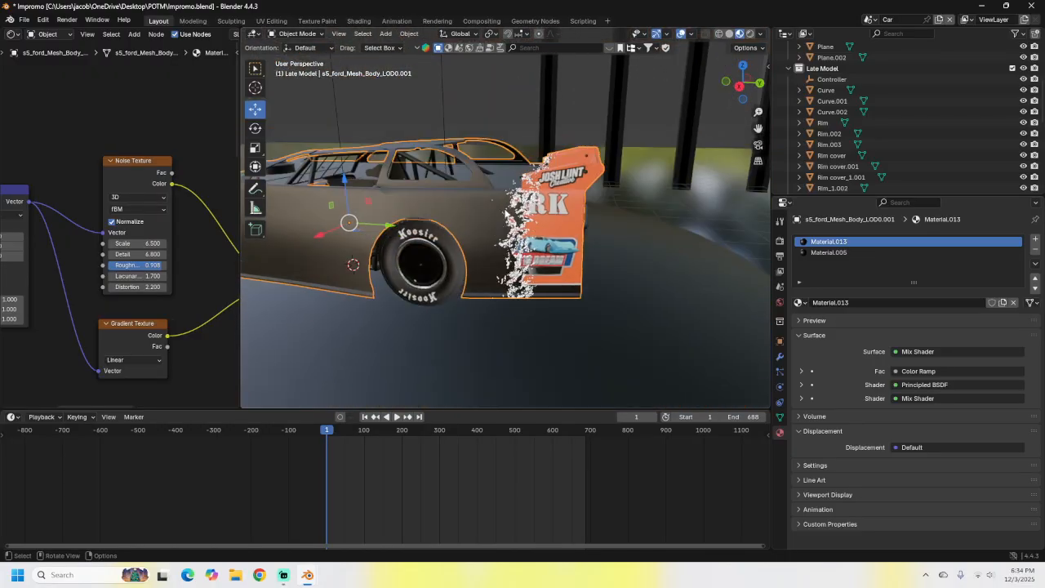
{"action": "scroll", "coordinate": [536, 247], "scroll_direction": "up", "scroll_amount": 2}
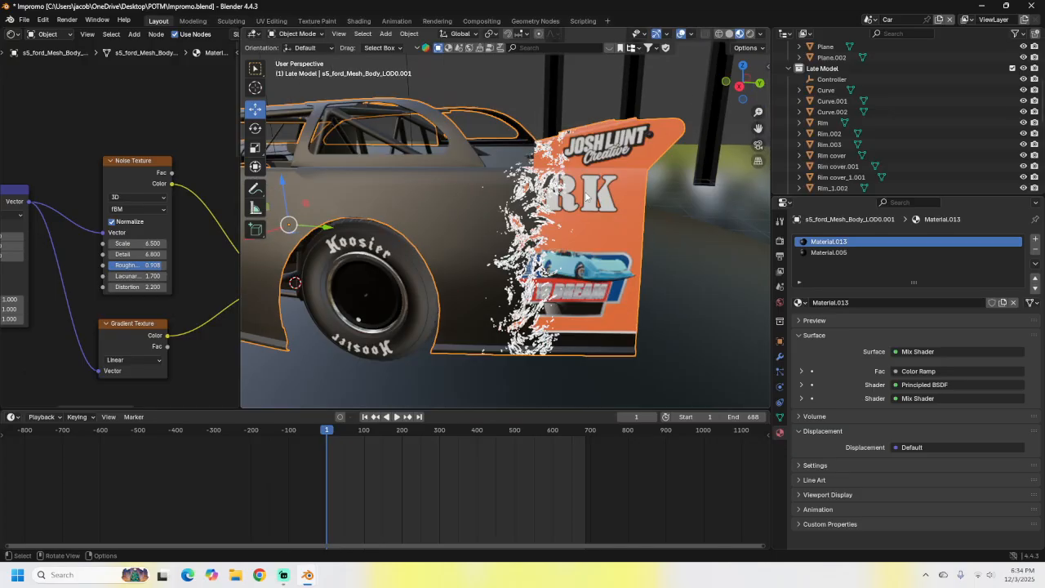
Switch the viewport to Rendered shading and set the Emission node's Strength to 10
{"action": "left_click", "coordinate": [750, 33]}
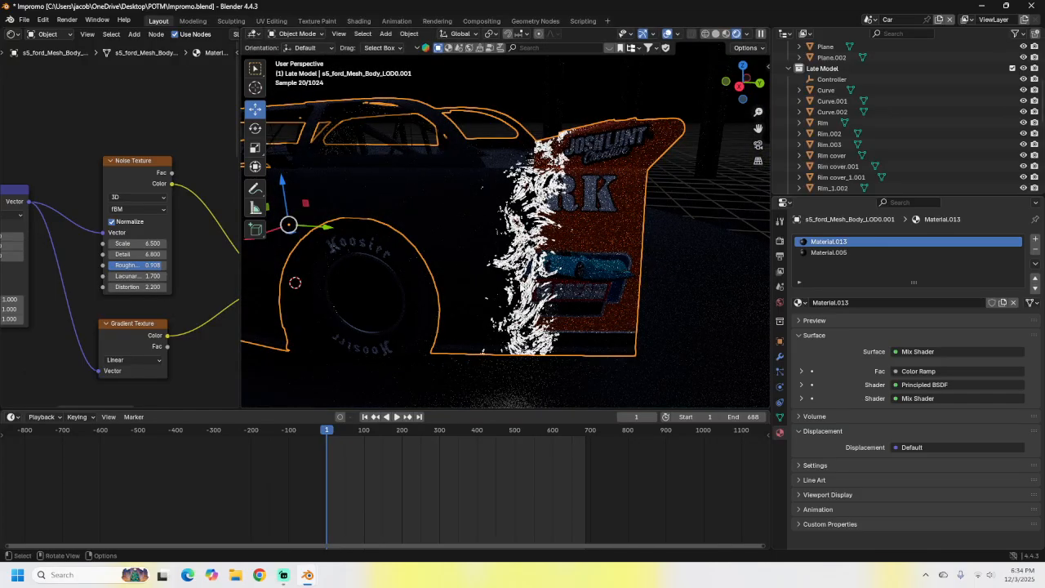
{"action": "middle_click_drag", "start_coordinate": [487, 255], "coordinate": [471, 258]}
{"action": "scroll", "coordinate": [47, 235], "scroll_direction": "down", "scroll_amount": 5}
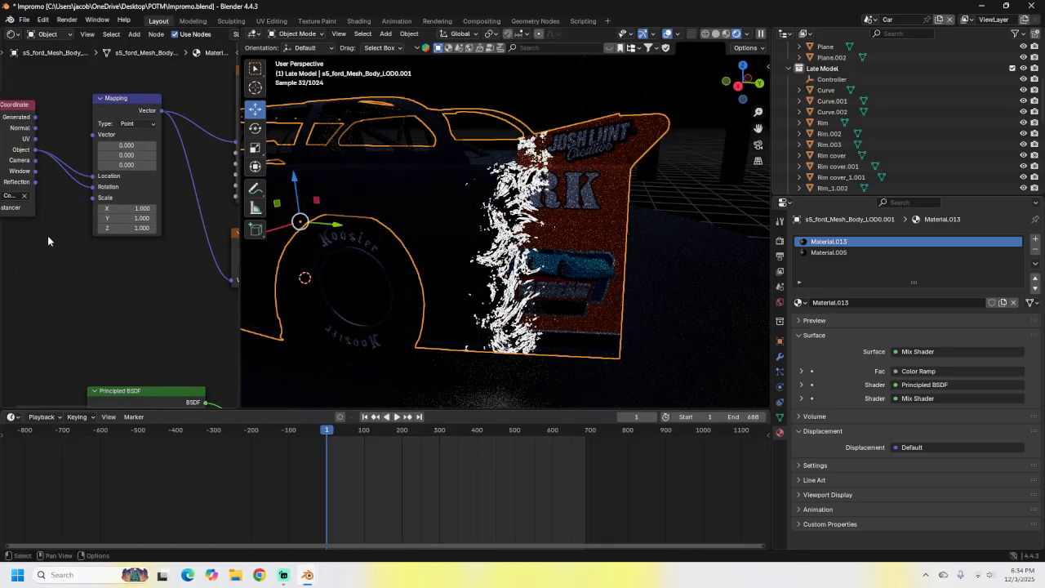
{"action": "scroll", "coordinate": [118, 235], "scroll_direction": "up", "scroll_amount": 4}
{"action": "middle_click_drag", "start_coordinate": [185, 358], "coordinate": [128, 300]}
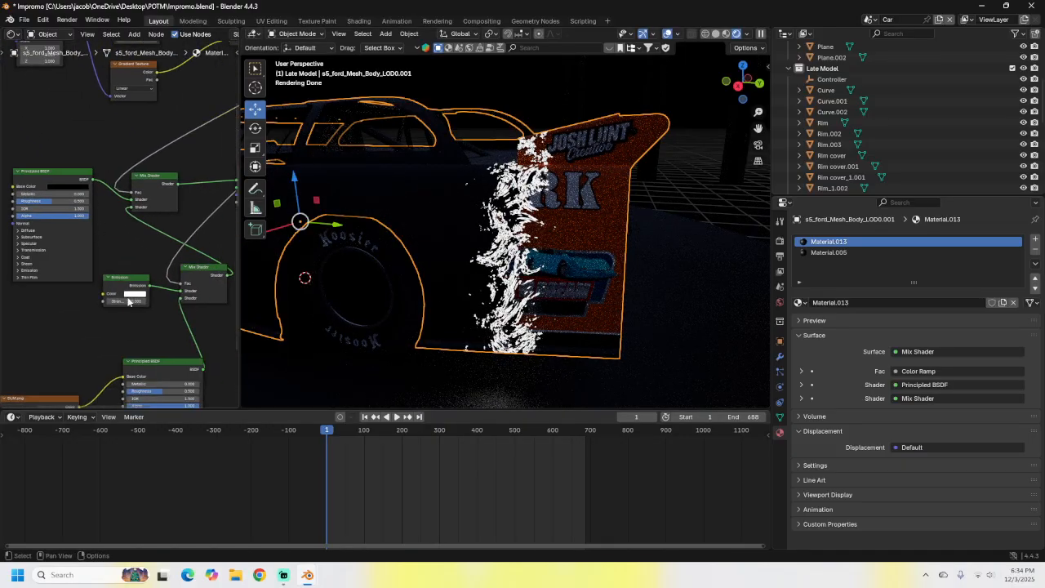
{"action": "key", "text": "Return"}
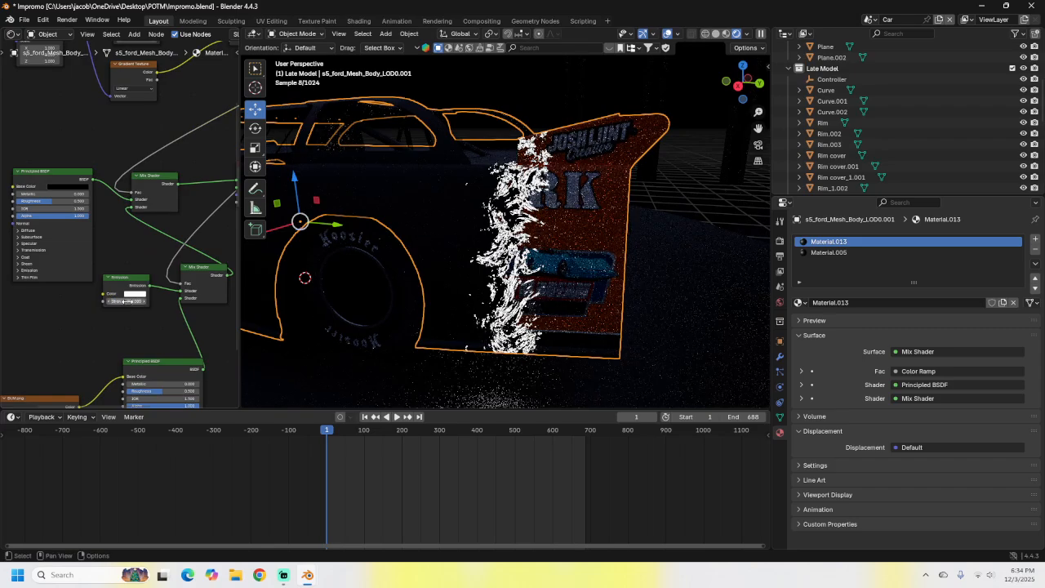
{"action": "type", "text": "10"}
{"action": "key", "text": "Return"}
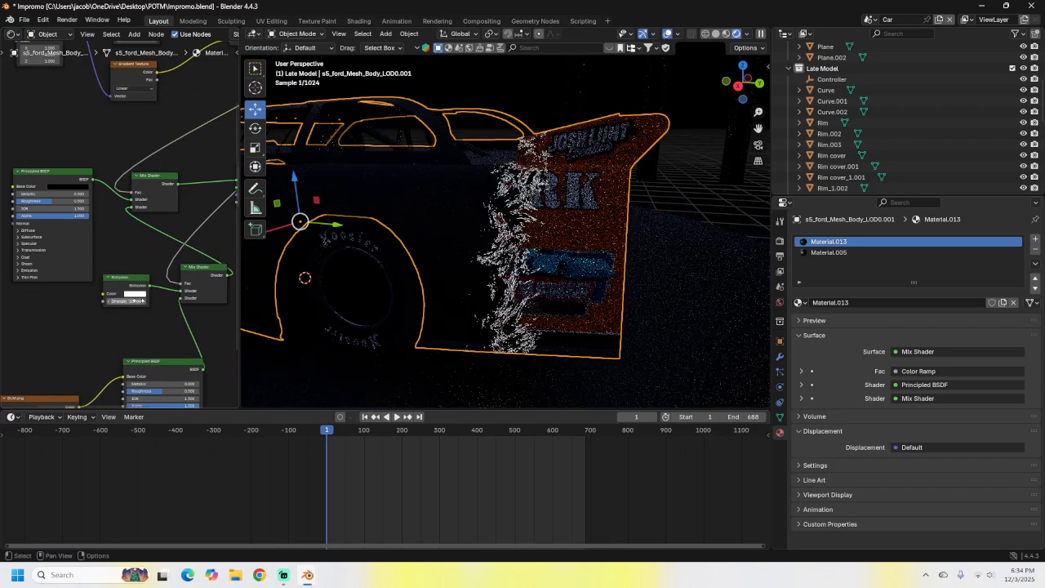
Set the Emission node's Strength to 250, check the glowing edge, and return the viewport to Material Preview shading
{"action": "key", "text": "Return"}
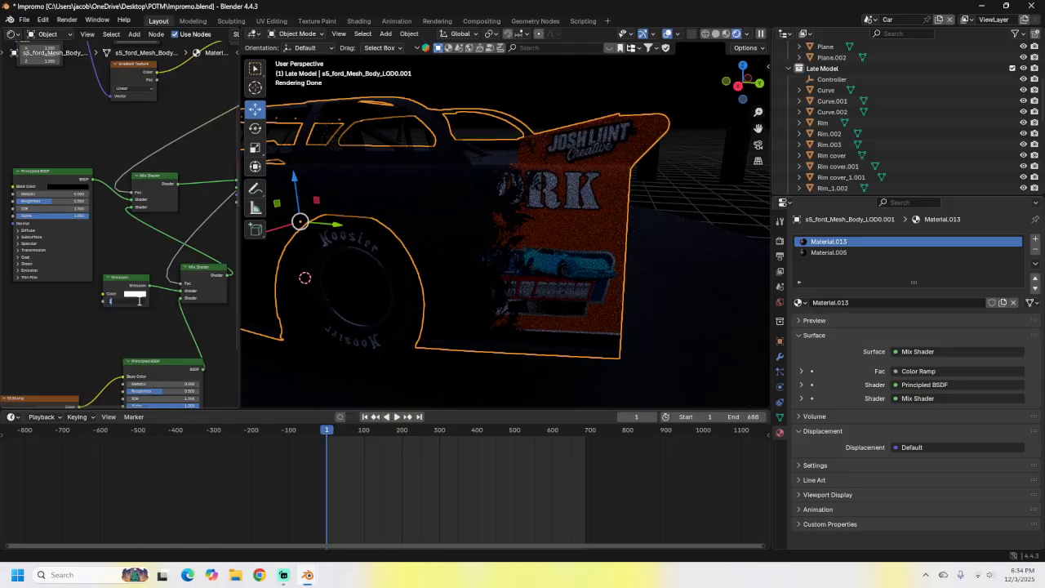
{"action": "scroll", "coordinate": [392, 283], "scroll_direction": "down", "scroll_amount": 4}
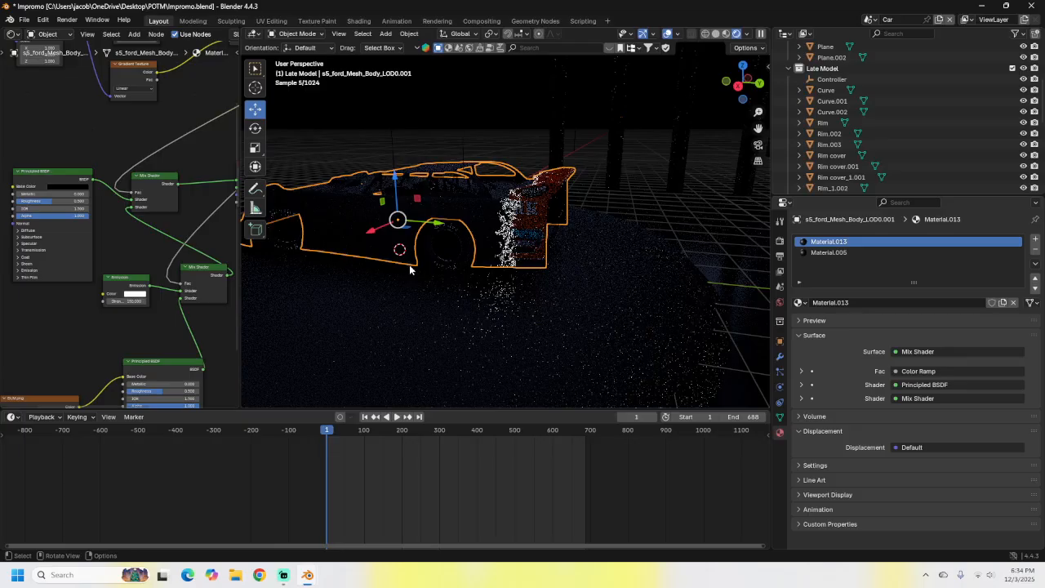
{"action": "scroll", "coordinate": [411, 263], "scroll_direction": "up", "scroll_amount": 1}
{"action": "scroll", "coordinate": [414, 262], "scroll_direction": "up", "scroll_amount": 2}
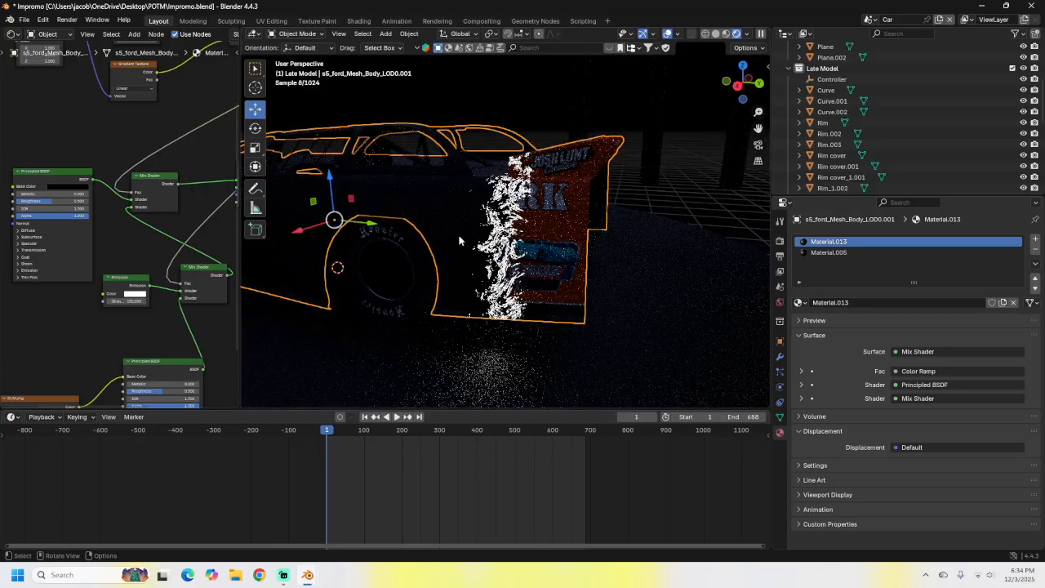
{"action": "left_click", "coordinate": [723, 34]}
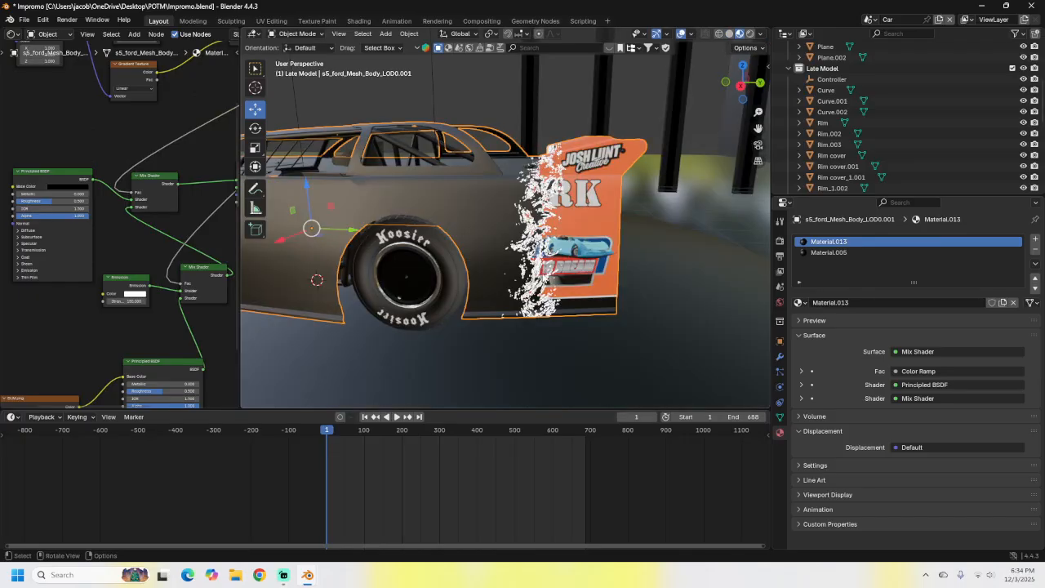
{"action": "middle_click_drag", "start_coordinate": [498, 269], "coordinate": [447, 238]}
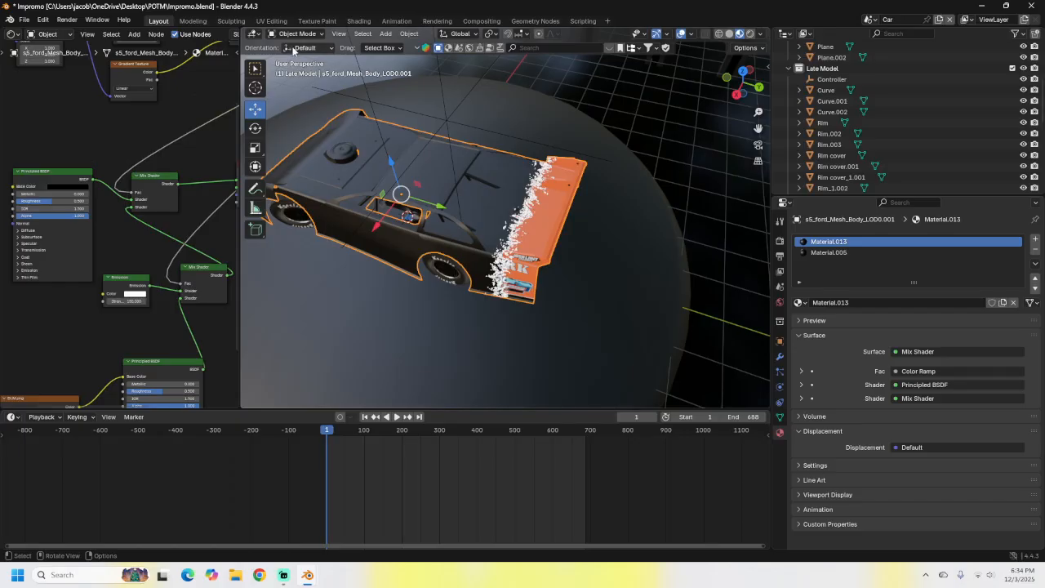
{"action": "left_click", "coordinate": [385, 34]}
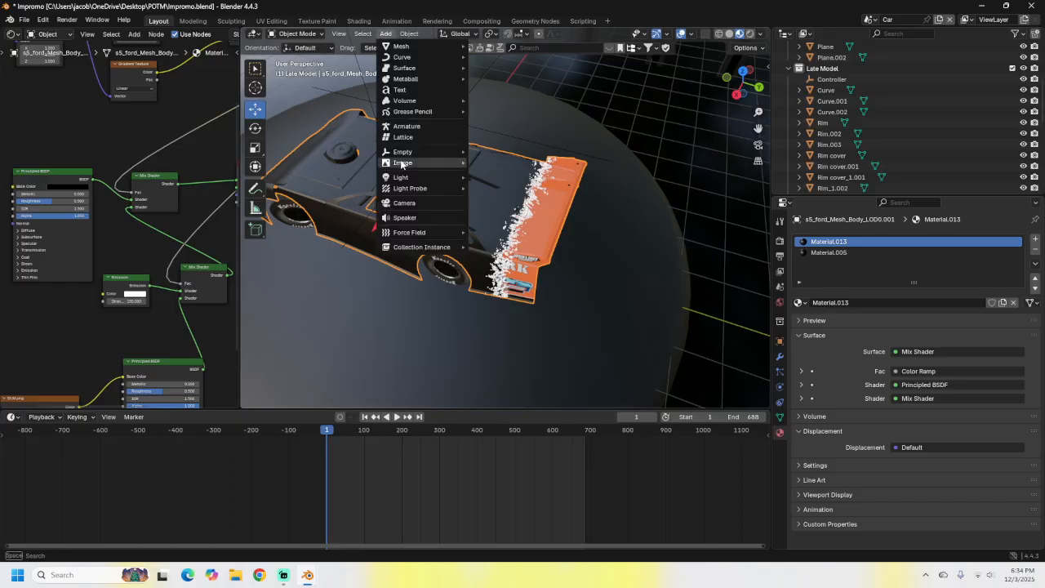
{"action": "mouse_move", "coordinate": [399, 155]}
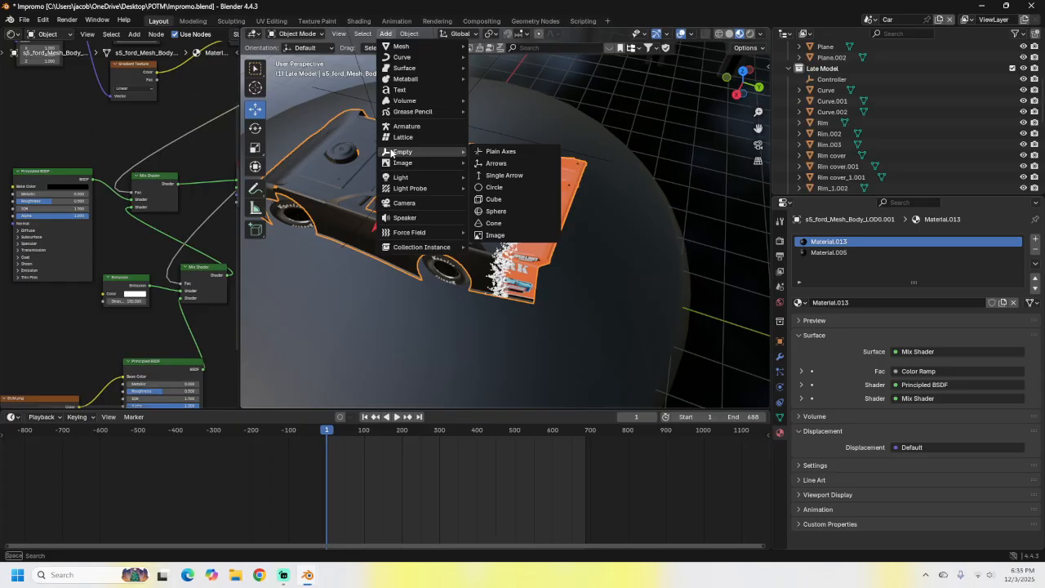
{"action": "mouse_move", "coordinate": [392, 114]}
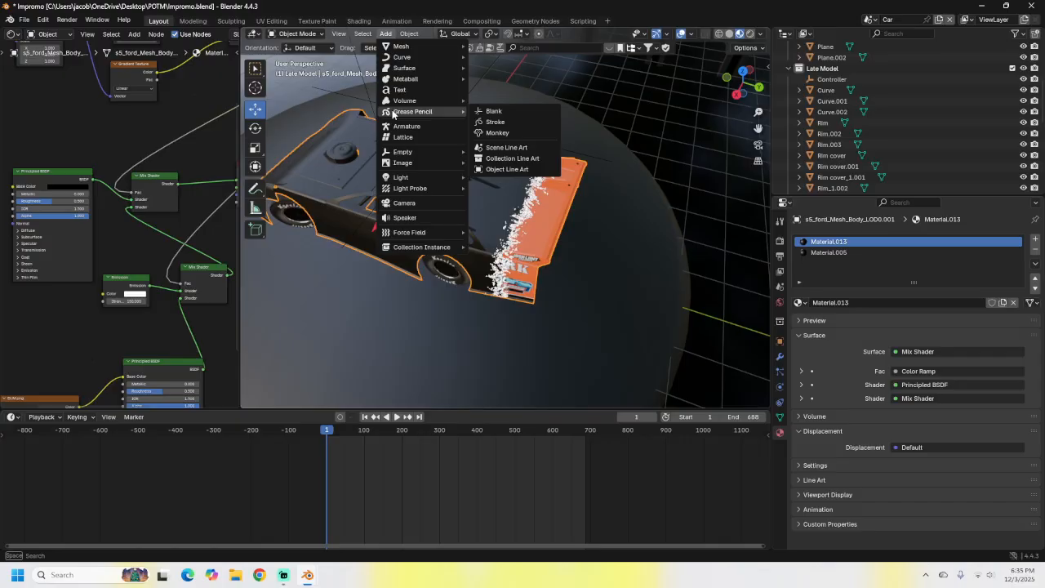
{"action": "mouse_move", "coordinate": [397, 63]}
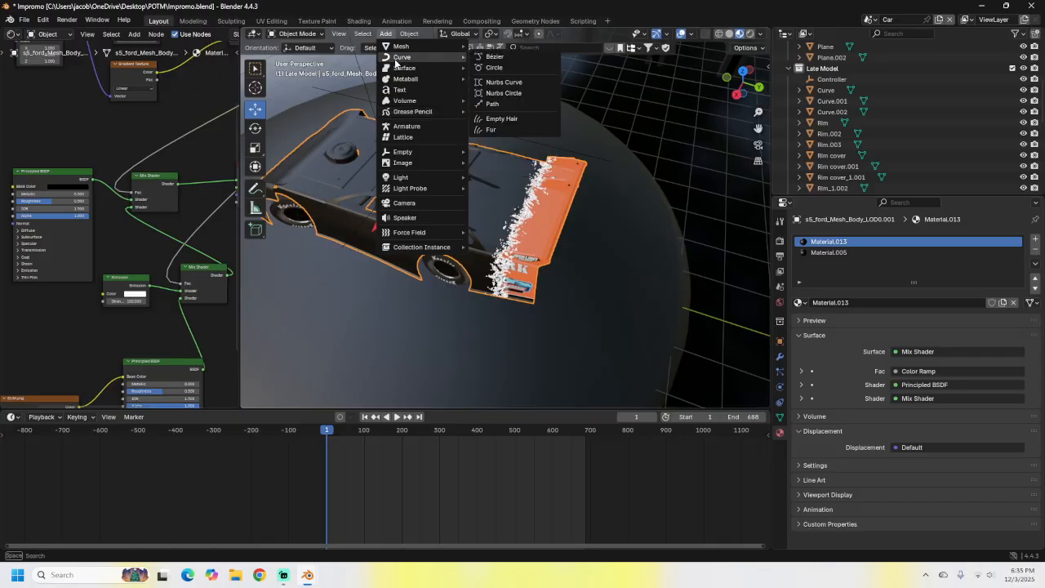
{"action": "left_click", "coordinate": [476, 57]}
{"action": "middle_click_drag", "start_coordinate": [494, 131], "coordinate": [436, 142]}
{"action": "scroll", "coordinate": [436, 142], "scroll_direction": "up", "scroll_amount": 2}
{"action": "left_click_drag", "start_coordinate": [429, 151], "coordinate": [422, 66]}
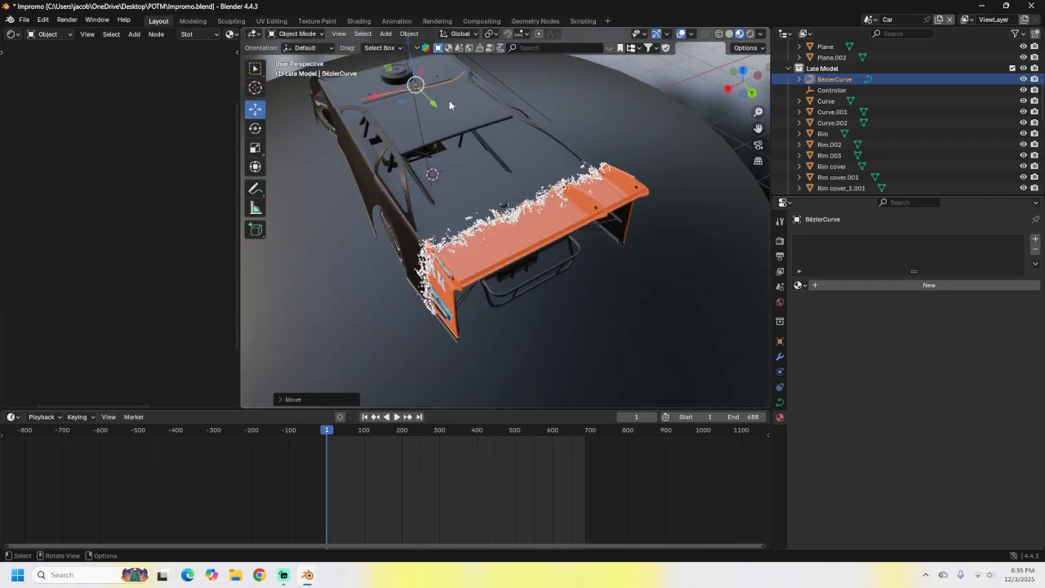
{"action": "middle_click_drag", "start_coordinate": [451, 105], "coordinate": [469, 138]}
{"action": "scroll", "coordinate": [469, 138], "scroll_direction": "down", "scroll_amount": 5}
{"action": "scroll", "coordinate": [462, 154], "scroll_direction": "up", "scroll_amount": 4}
{"action": "scroll", "coordinate": [463, 154], "scroll_direction": "down", "scroll_amount": 2}
{"action": "left_click_drag", "start_coordinate": [426, 116], "coordinate": [419, 85]}
{"action": "middle_click_drag", "start_coordinate": [483, 120], "coordinate": [461, 188]}
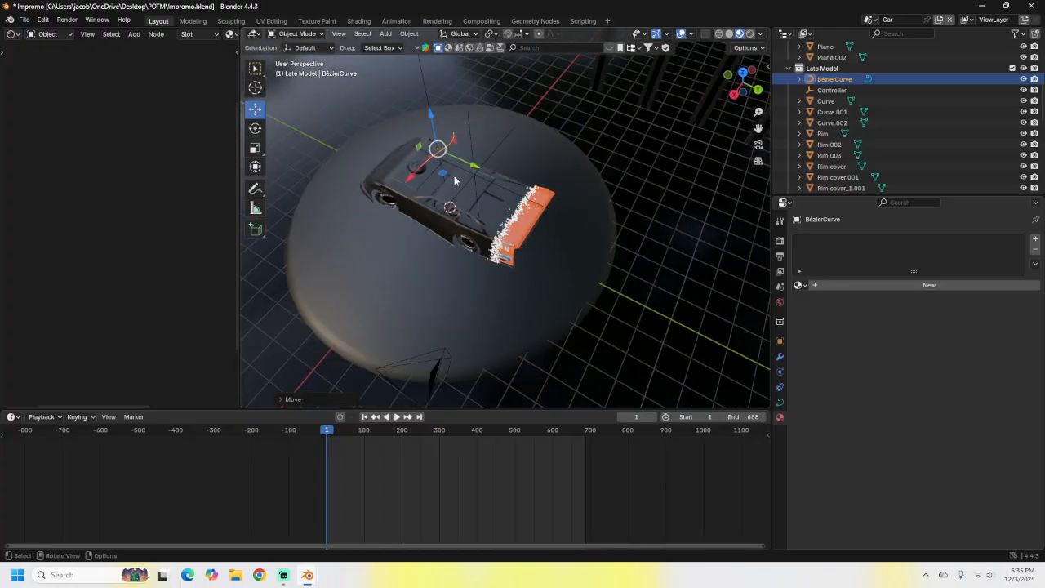
{"action": "key", "text": "x"}
{"action": "left_click", "coordinate": [453, 181]}
{"action": "scroll", "coordinate": [434, 226], "scroll_direction": "up", "scroll_amount": 2}
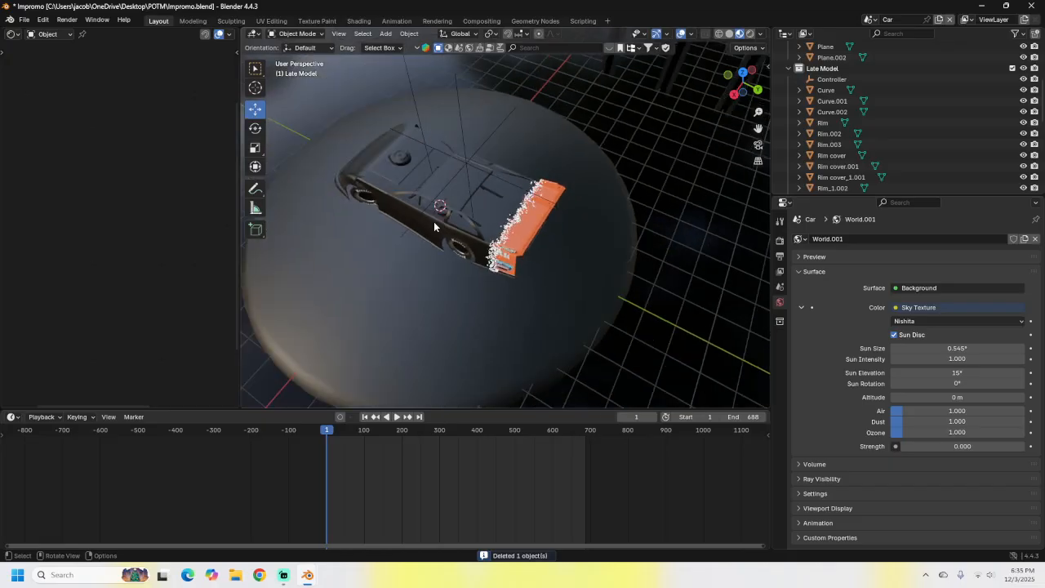
Move the Controller empty along Y and X to a spot beside the car's rear so the paint is fully hidden
{"action": "left_click", "coordinate": [470, 172]}
{"action": "middle_click_drag", "start_coordinate": [484, 184], "coordinate": [458, 178]}
{"action": "key", "text": "g"}
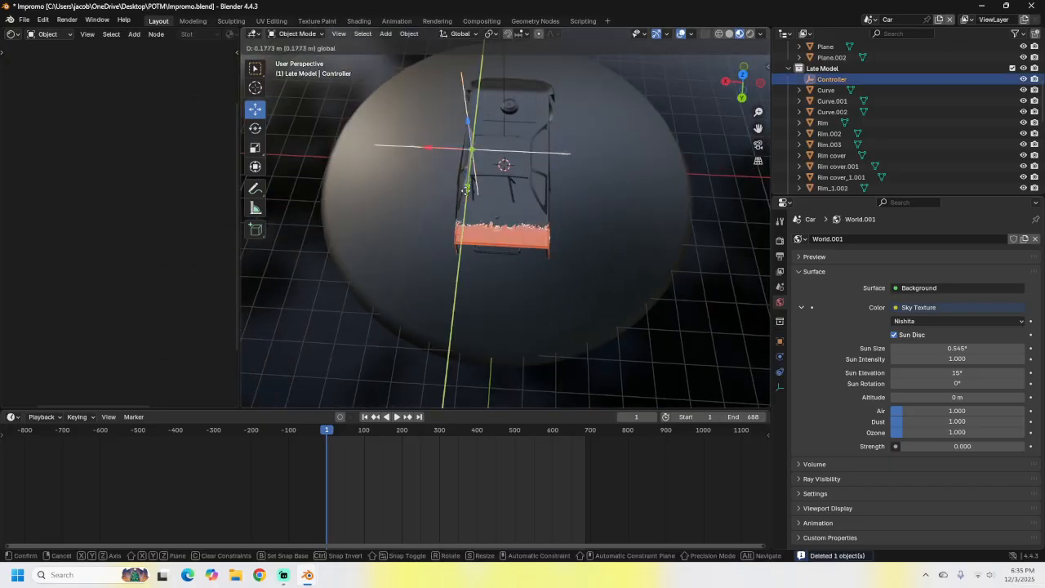
{"action": "key", "text": "x"}
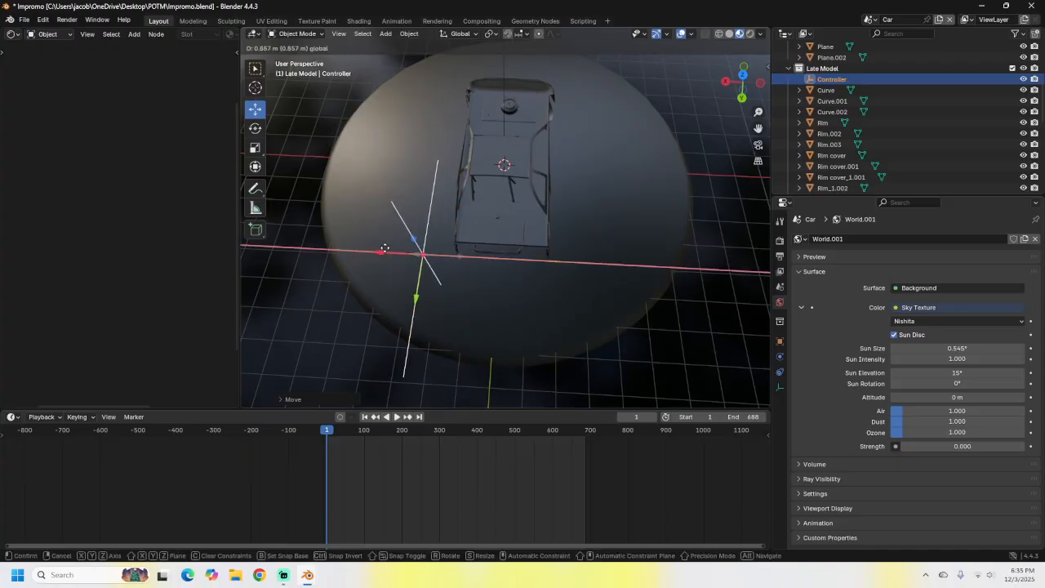
{"action": "left_click", "coordinate": [373, 248]}
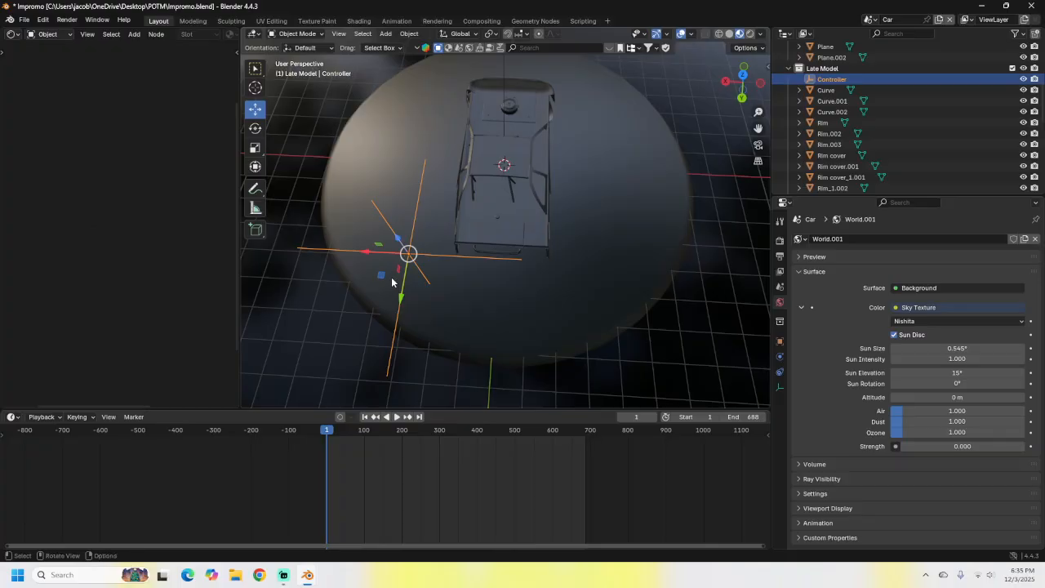
Insert a Location, Rotation & Scale keyframe for the Controller empty at frame 1
{"action": "key", "text": "k"}
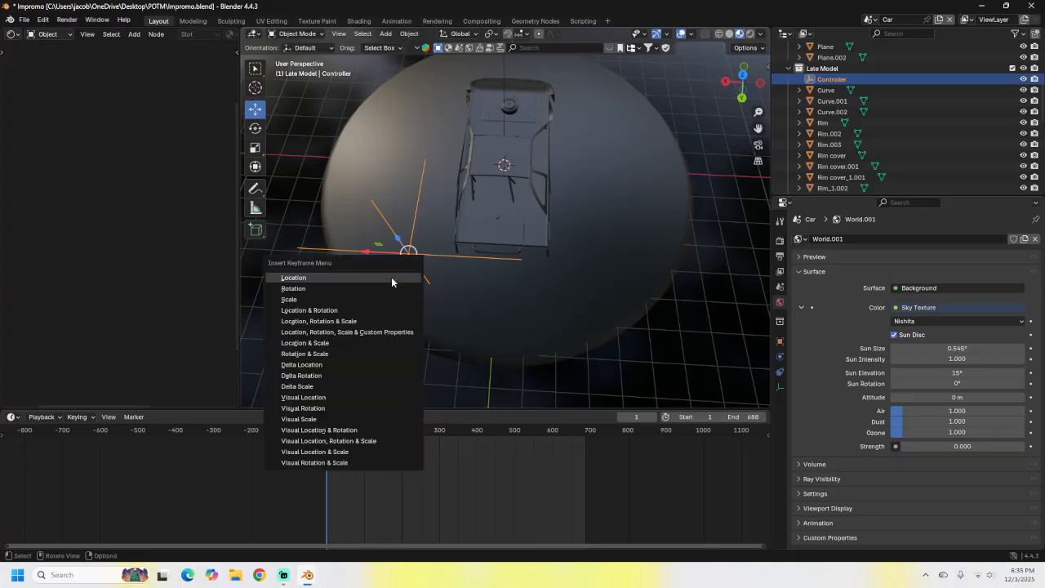
{"action": "left_click", "coordinate": [305, 325]}
{"action": "middle_click_drag", "start_coordinate": [365, 283], "coordinate": [378, 237]}
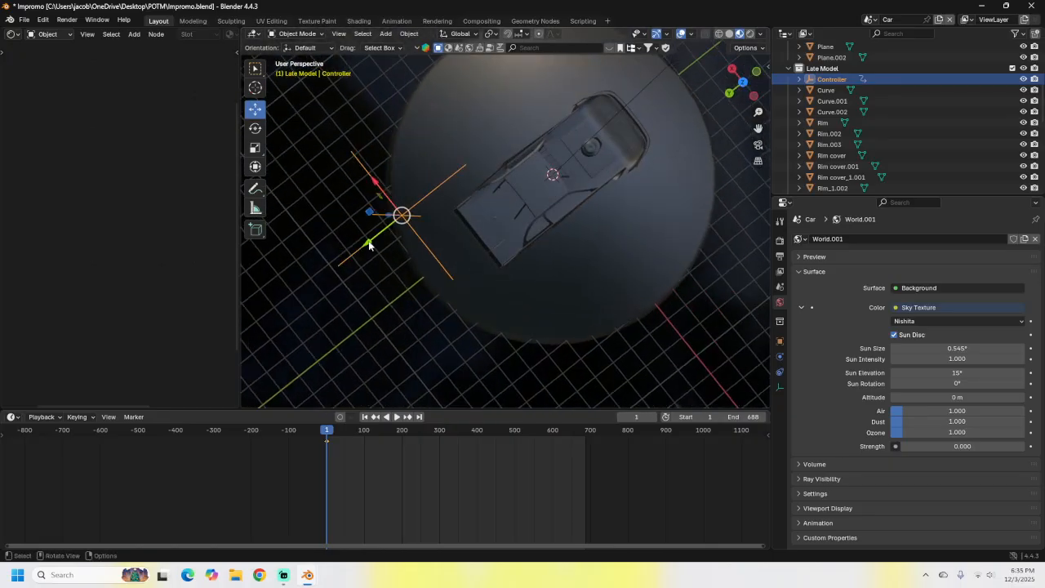
At frame 200, move the Controller empty along Y so the rear of the car's paint is revealed, and keyframe it
{"action": "left_click_drag", "start_coordinate": [370, 244], "coordinate": [352, 335]}
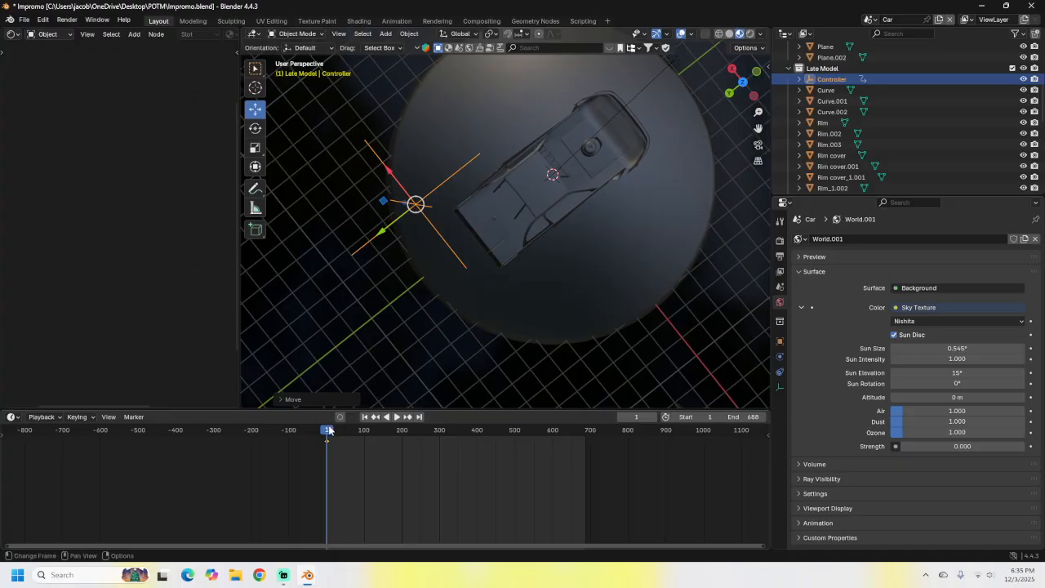
{"action": "left_click_drag", "start_coordinate": [329, 430], "coordinate": [402, 441]}
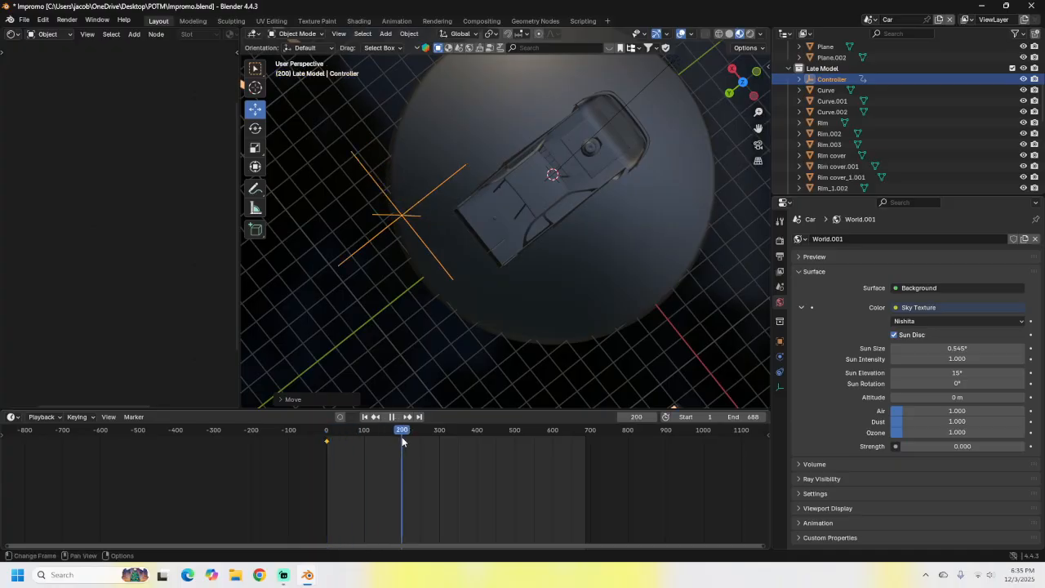
{"action": "left_click_drag", "start_coordinate": [371, 243], "coordinate": [471, 180]}
{"action": "key", "text": "k"}
{"action": "left_click", "coordinate": [471, 180]}
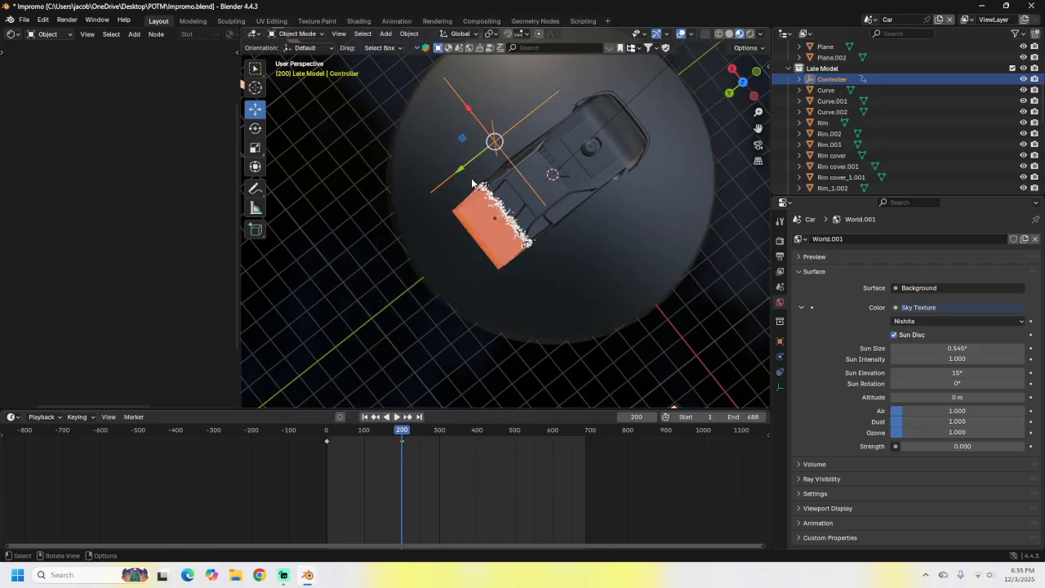
At frame 400, move the Controller empty farther forward so the paint is revealed past the roof number, and keyframe it
{"action": "left_click", "coordinate": [397, 416]}
{"action": "left_click_drag", "start_coordinate": [409, 430], "coordinate": [484, 431]}
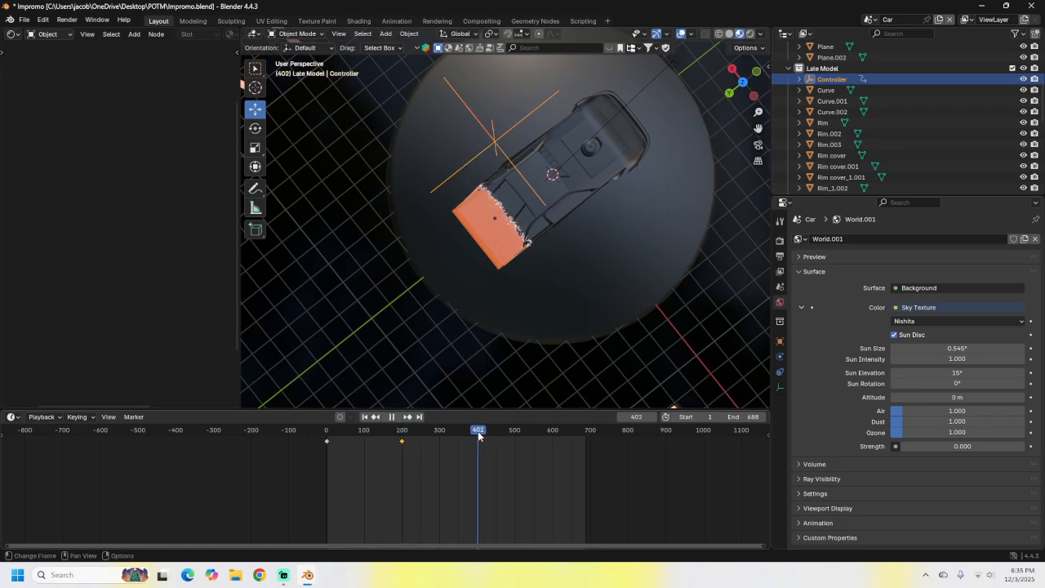
{"action": "key", "text": "space"}
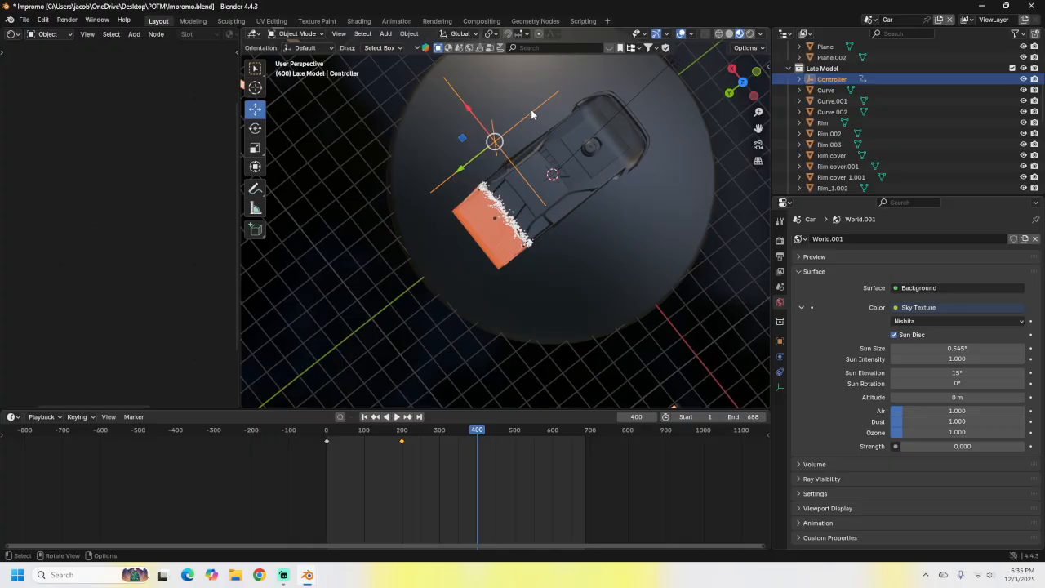
{"action": "left_click_drag", "start_coordinate": [477, 121], "coordinate": [608, 217]}
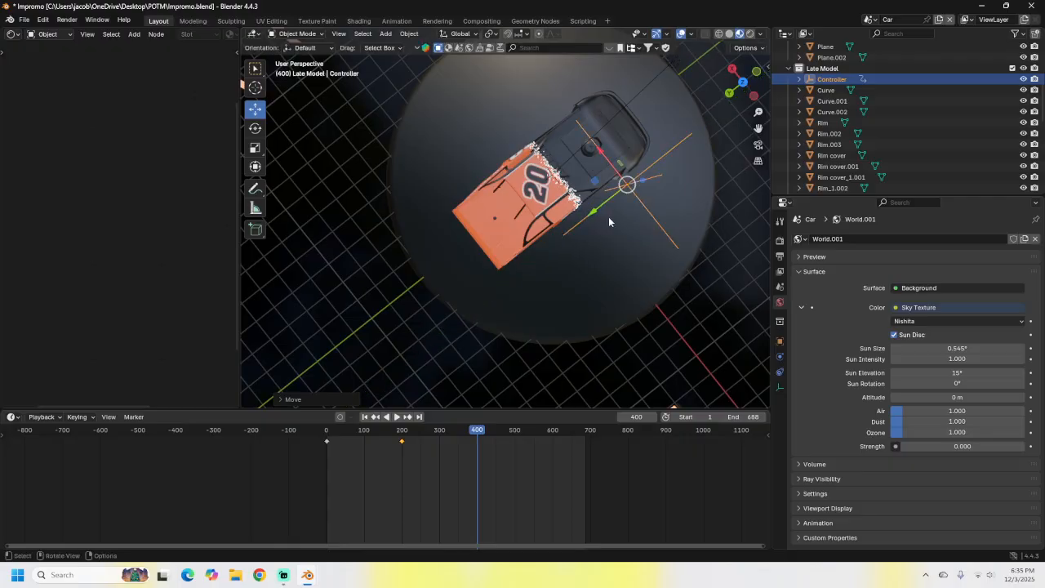
{"action": "key", "text": "k"}
{"action": "left_click", "coordinate": [607, 216]}
Play the animation through about frame 400 and examine the dissolve edge up close along the car's side
{"action": "middle_click_drag", "start_coordinate": [606, 214], "coordinate": [619, 181]}
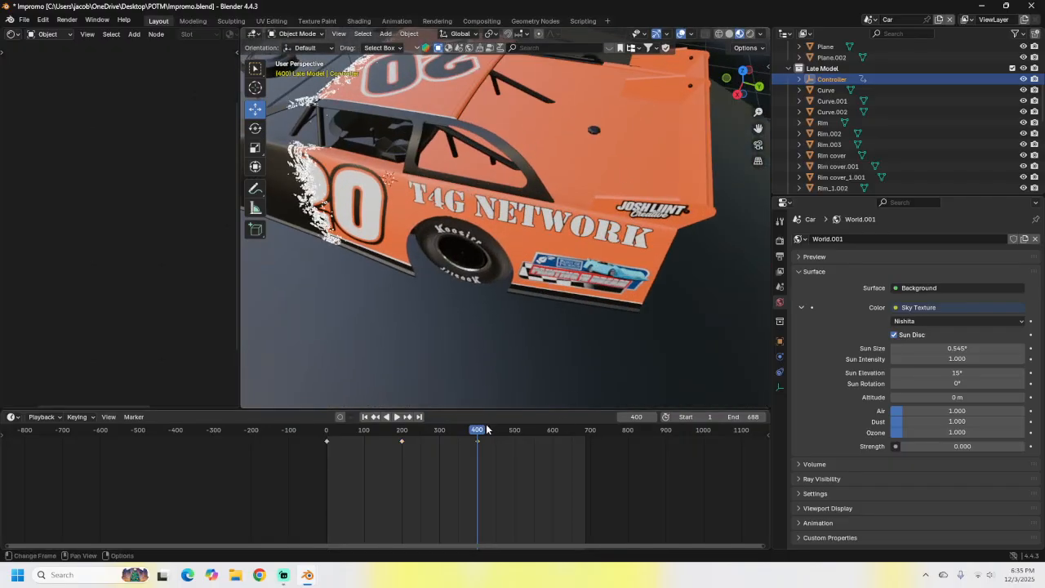
{"action": "left_click_drag", "start_coordinate": [487, 429], "coordinate": [350, 426]}
{"action": "key", "text": "space"}
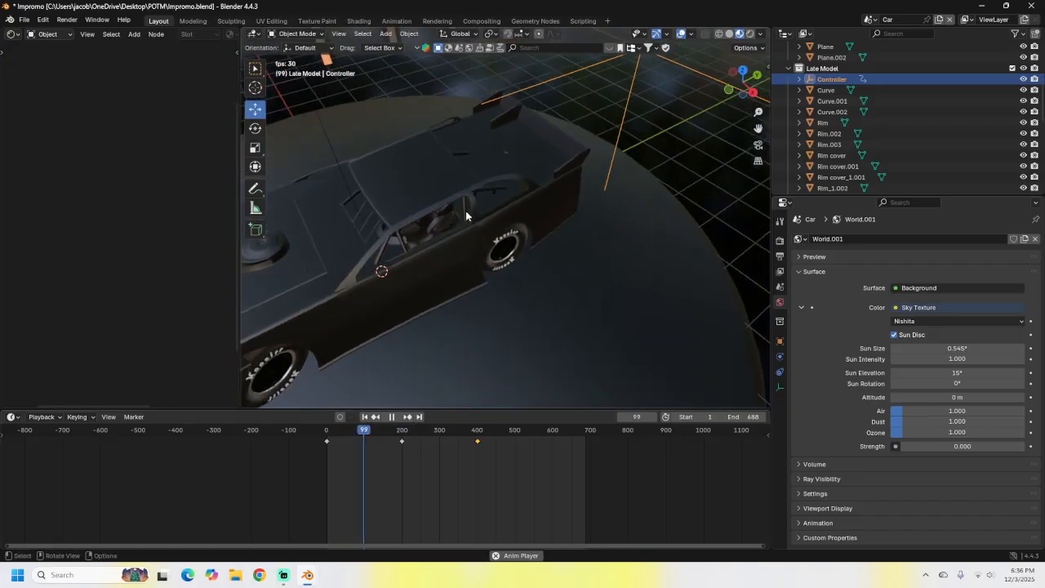
{"action": "middle_click_drag", "start_coordinate": [466, 210], "coordinate": [525, 241]}
{"action": "scroll", "coordinate": [421, 193], "scroll_direction": "up", "scroll_amount": 5}
{"action": "scroll", "coordinate": [525, 243], "scroll_direction": "up", "scroll_amount": 2}
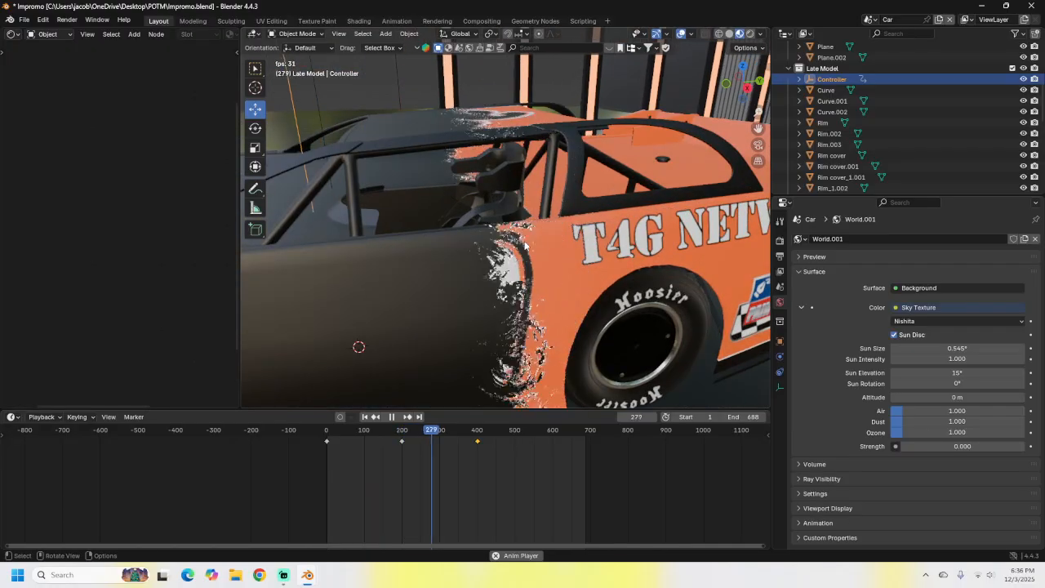
{"action": "middle_click_drag", "start_coordinate": [465, 307], "coordinate": [539, 245], "text": "shift"}
{"action": "scroll", "coordinate": [539, 245], "scroll_direction": "down", "scroll_amount": 1}
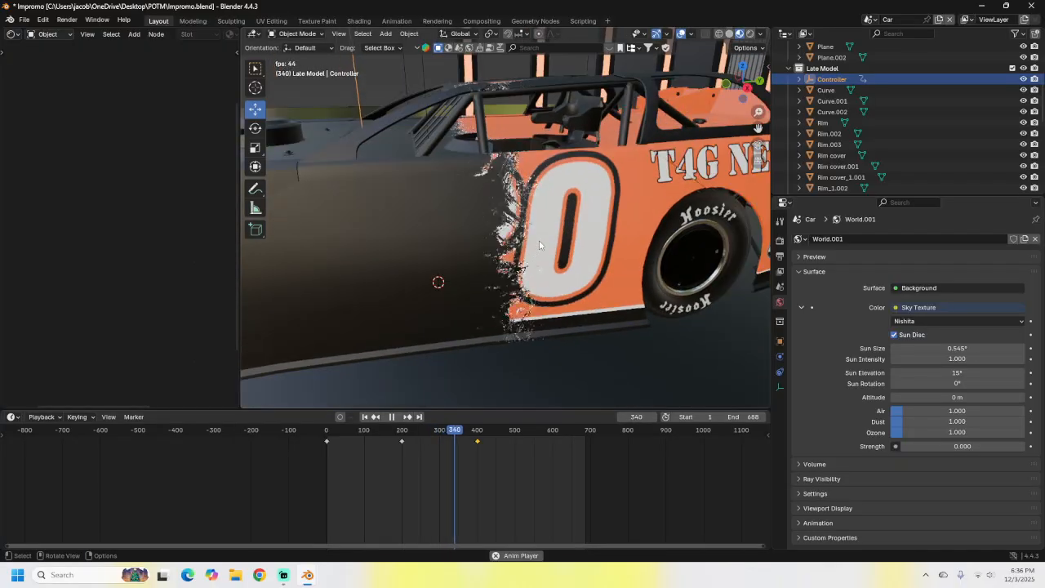
{"action": "scroll", "coordinate": [539, 242], "scroll_direction": "down", "scroll_amount": 3}
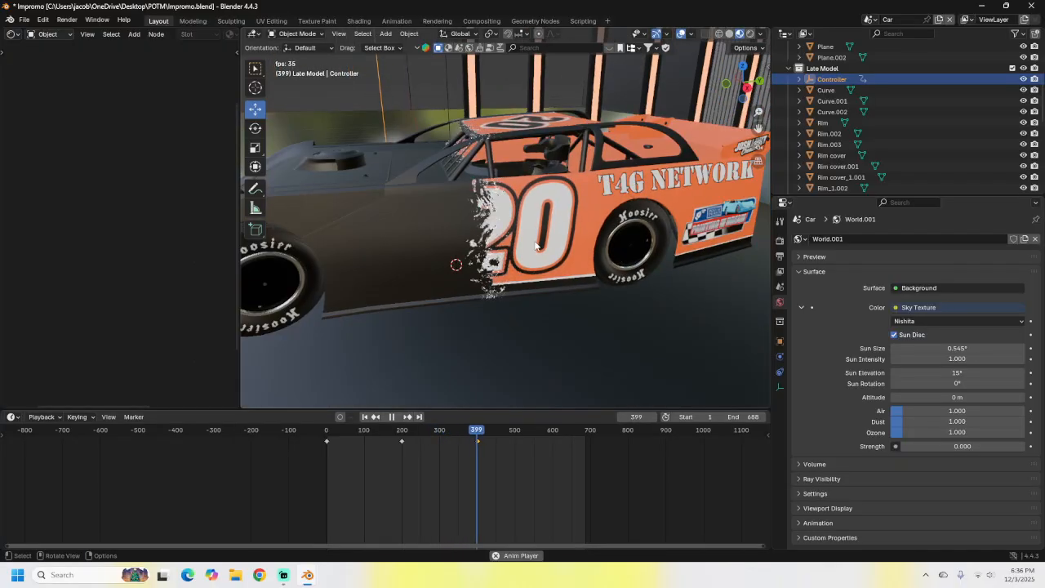
{"action": "key", "text": "space"}
At frame 600, move the Controller empty along Y and X beyond the car's nose so all paint is revealed, and keyframe it
{"action": "scroll", "coordinate": [460, 233], "scroll_direction": "down", "scroll_amount": 6}
{"action": "middle_click_drag", "start_coordinate": [460, 231], "coordinate": [493, 257]}
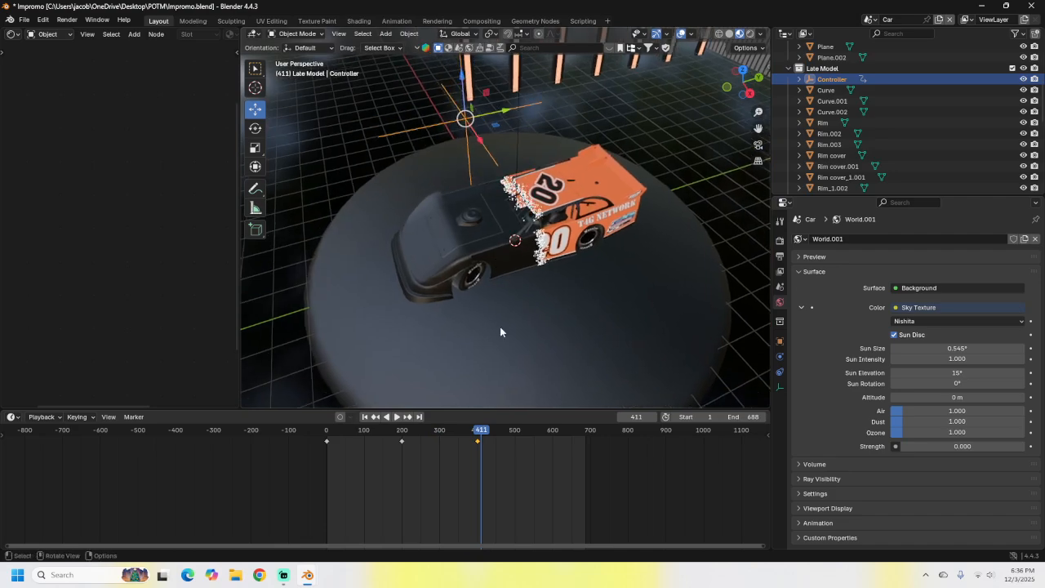
{"action": "key", "text": "space"}
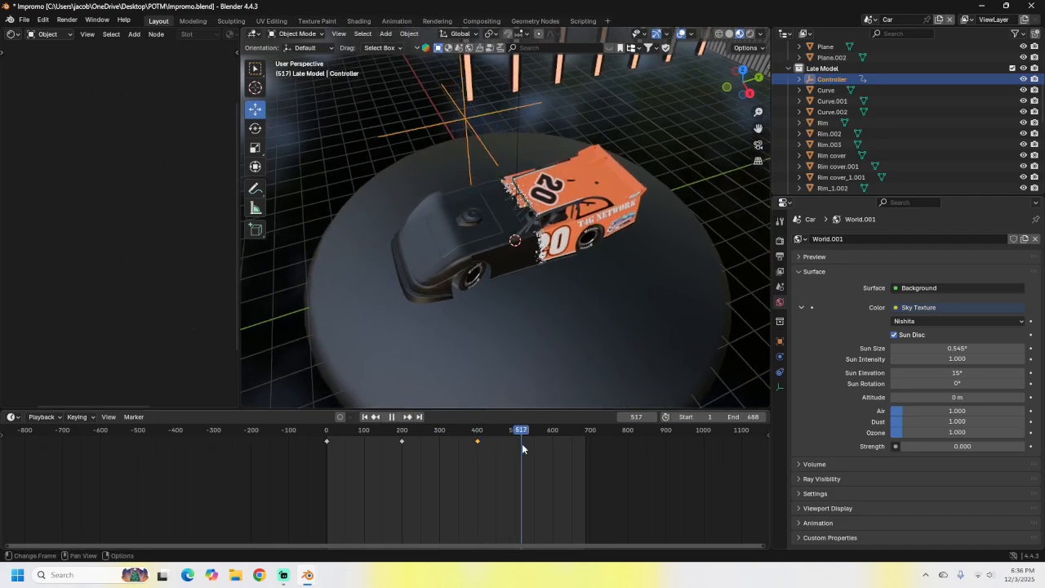
{"action": "left_click_drag", "start_coordinate": [523, 446], "coordinate": [552, 441]}
{"action": "key", "text": "space"}
{"action": "middle_click_drag", "start_coordinate": [369, 188], "coordinate": [409, 196]}
{"action": "key", "text": "g"}
{"action": "key", "text": "y"}
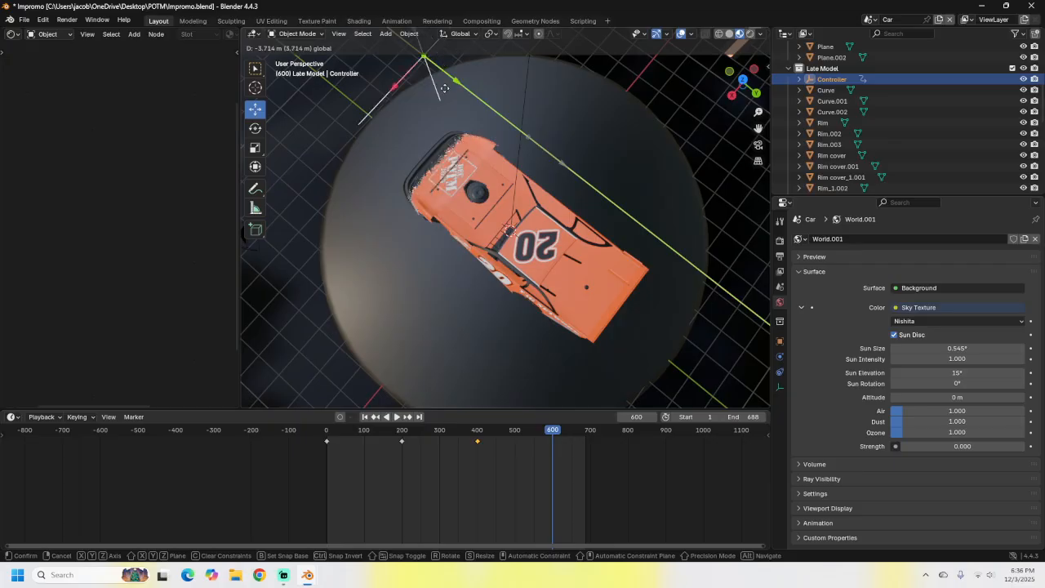
{"action": "left_click_drag", "start_coordinate": [420, 77], "coordinate": [420, 76]}
{"action": "middle_click_drag", "start_coordinate": [420, 75], "coordinate": [413, 96]}
{"action": "scroll", "coordinate": [417, 101], "scroll_direction": "down", "scroll_amount": 3}
{"action": "left_click_drag", "start_coordinate": [438, 141], "coordinate": [381, 188]}
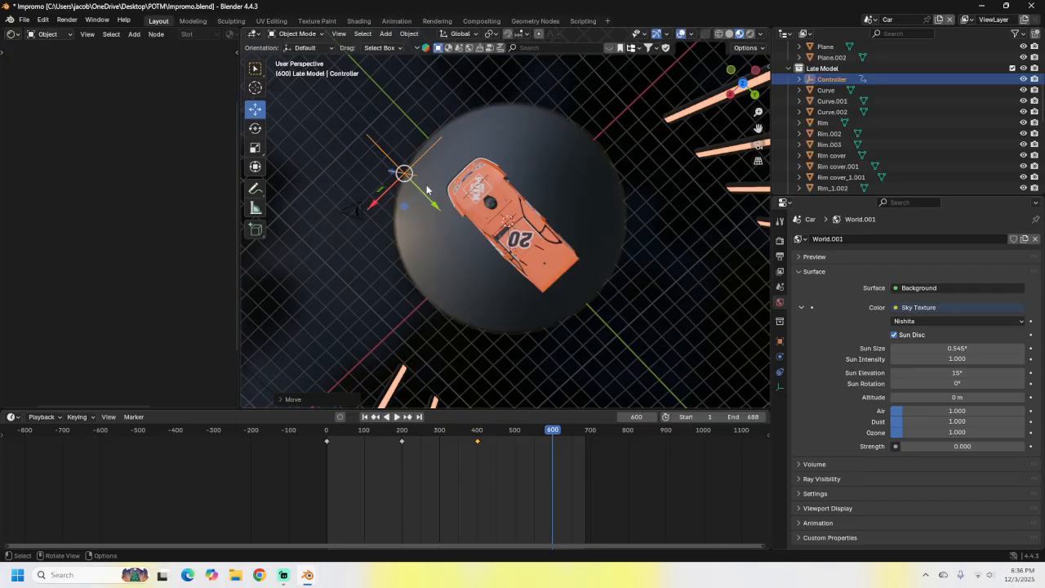
{"action": "key", "text": "i"}
Play the animation from the start and watch the dissolve travel forward from the car's rear in a side view
{"action": "key", "text": "shift+ctrl+space"}
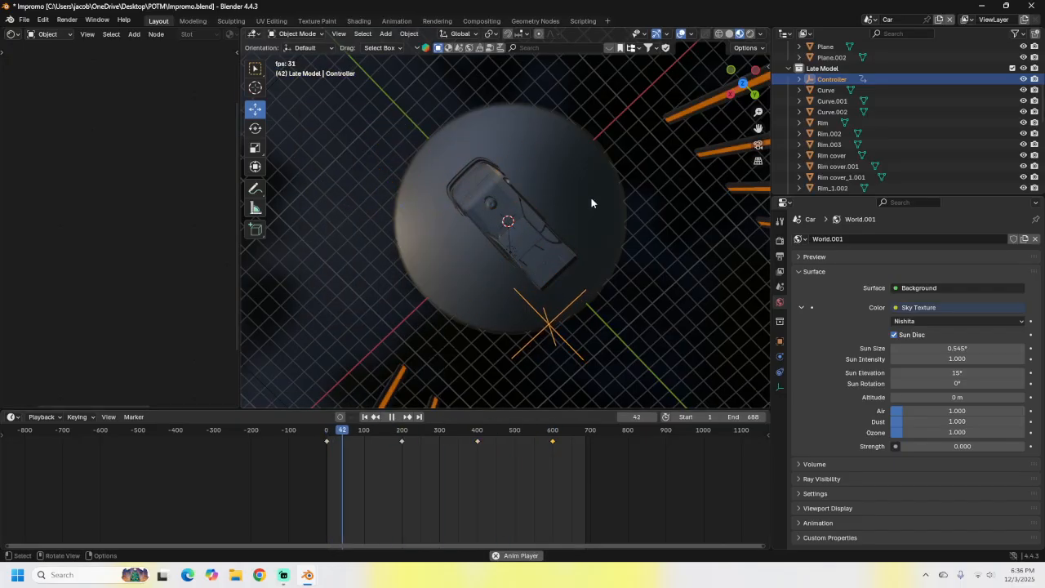
{"action": "middle_click_drag", "start_coordinate": [420, 241], "coordinate": [556, 193]}
{"action": "left_click", "coordinate": [552, 200]}
{"action": "scroll", "coordinate": [497, 169], "scroll_direction": "up", "scroll_amount": 2}
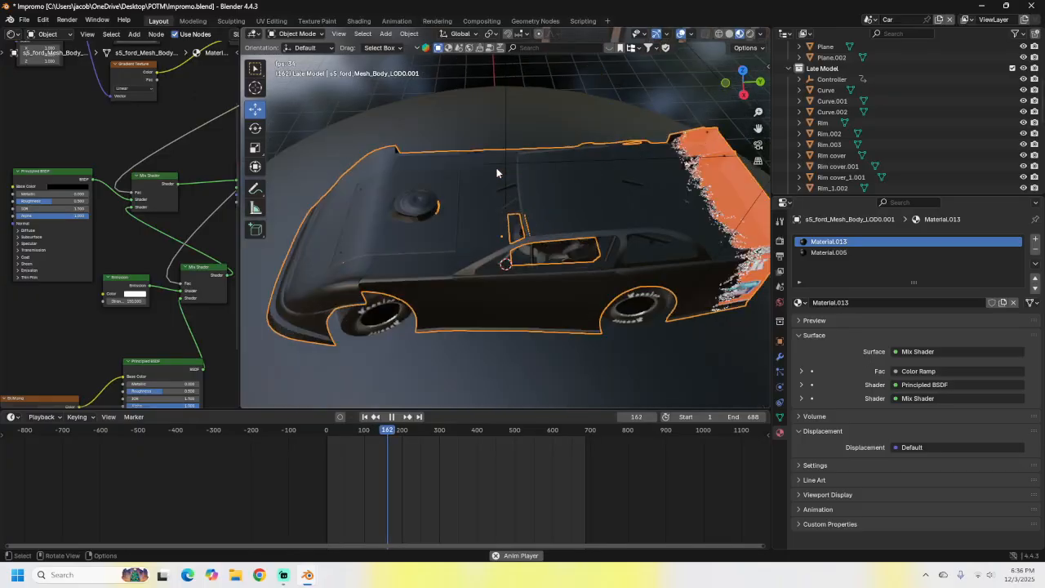
{"action": "middle_click_drag", "start_coordinate": [497, 169], "coordinate": [513, 127]}
{"action": "scroll", "coordinate": [514, 193], "scroll_direction": "down", "scroll_amount": 1}
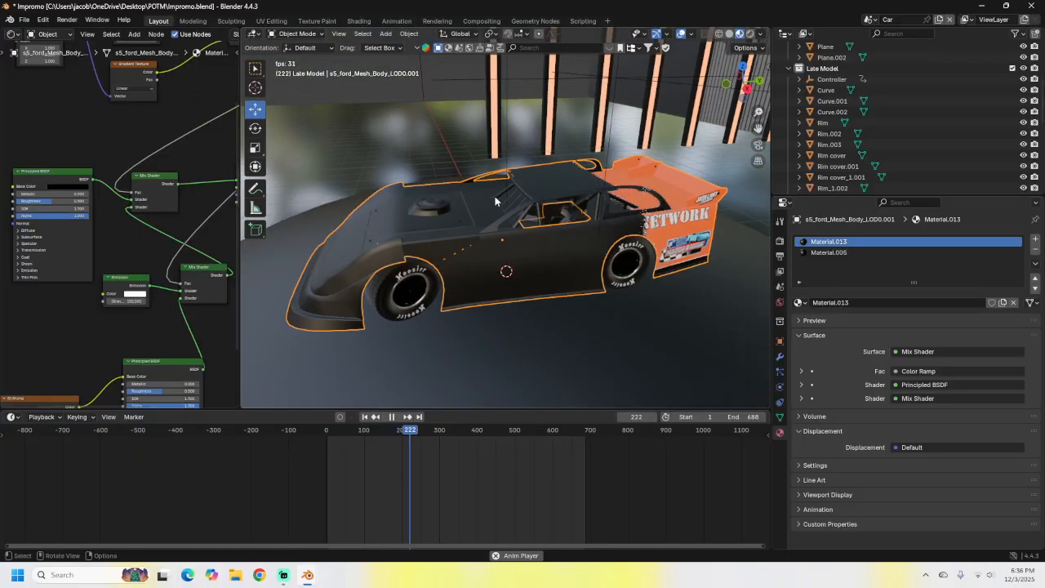
{"action": "middle_click_drag", "start_coordinate": [495, 196], "coordinate": [481, 192]}
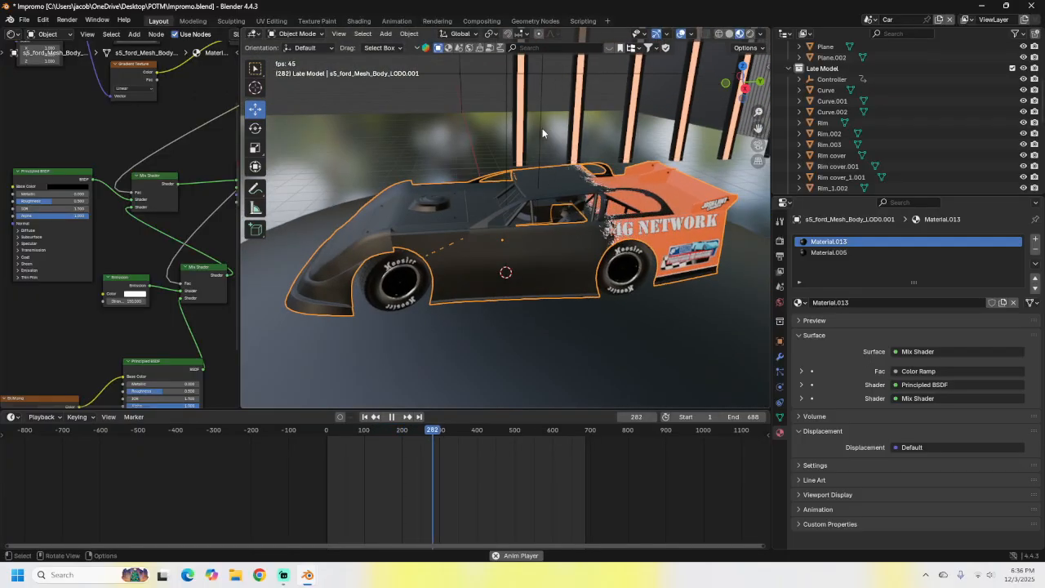
Check the glowing edge in Rendered shading, return to Material Preview, and watch the rest of the paint reveal before stopping playback
{"action": "left_click", "coordinate": [750, 34]}
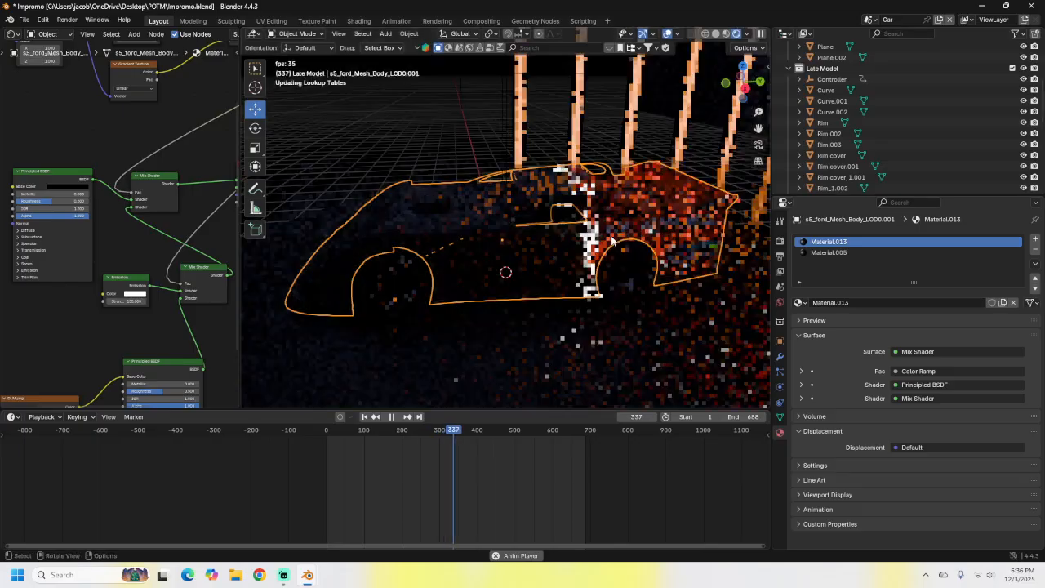
{"action": "scroll", "coordinate": [603, 214], "scroll_direction": "up", "scroll_amount": 4}
{"action": "middle_click_drag", "start_coordinate": [602, 242], "coordinate": [599, 225]}
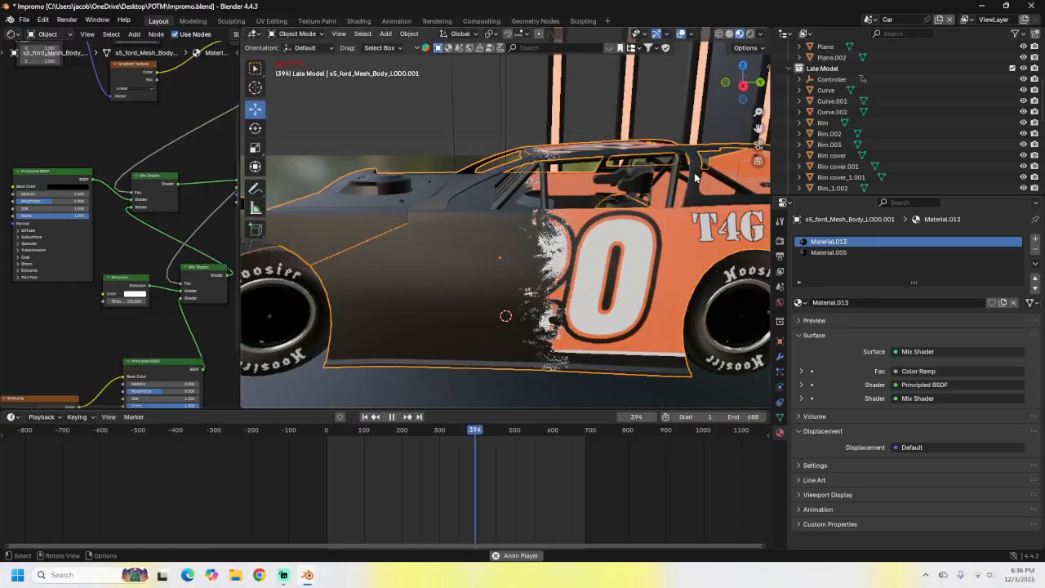
{"action": "middle_click_drag", "start_coordinate": [500, 215], "coordinate": [538, 204]}
{"action": "scroll", "coordinate": [534, 195], "scroll_direction": "down", "scroll_amount": 3}
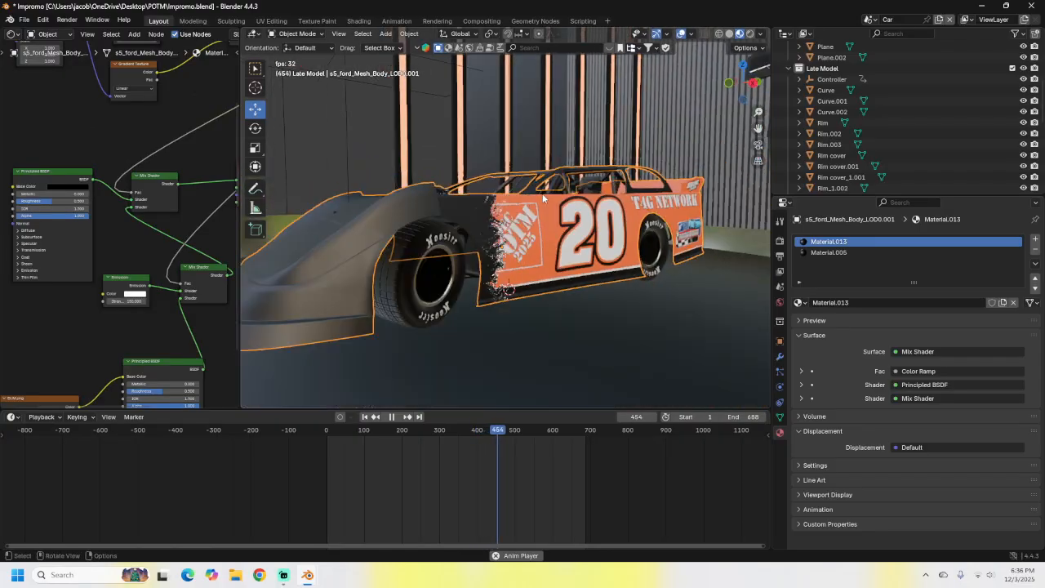
{"action": "scroll", "coordinate": [534, 192], "scroll_direction": "down", "scroll_amount": 1}
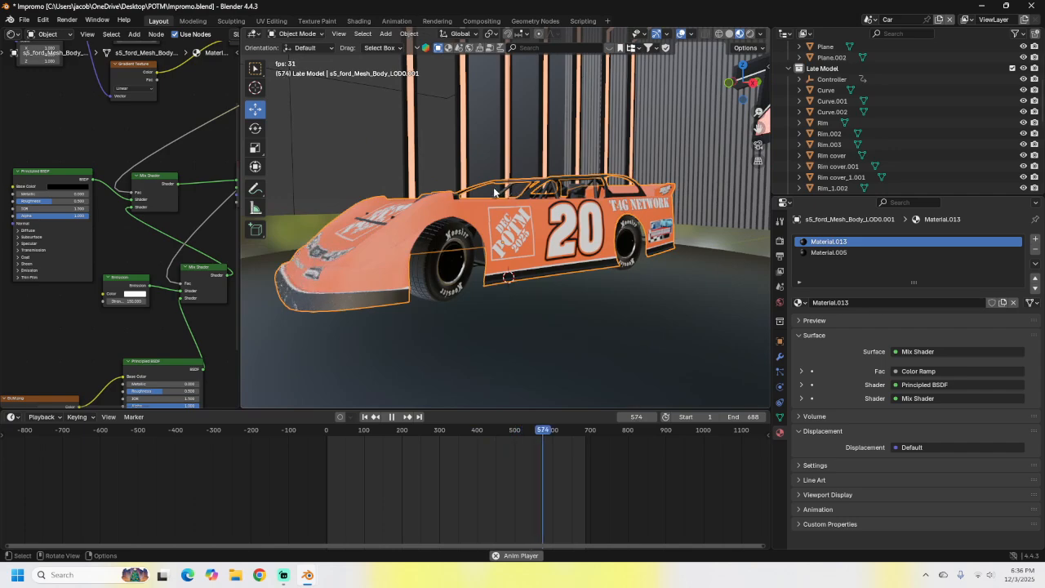
{"action": "key", "text": "space"}
Return to frame 1 and set the animation's end frame to 600
{"action": "left_click", "coordinate": [365, 417]}
{"action": "scroll", "coordinate": [424, 269], "scroll_direction": "down", "scroll_amount": 3}
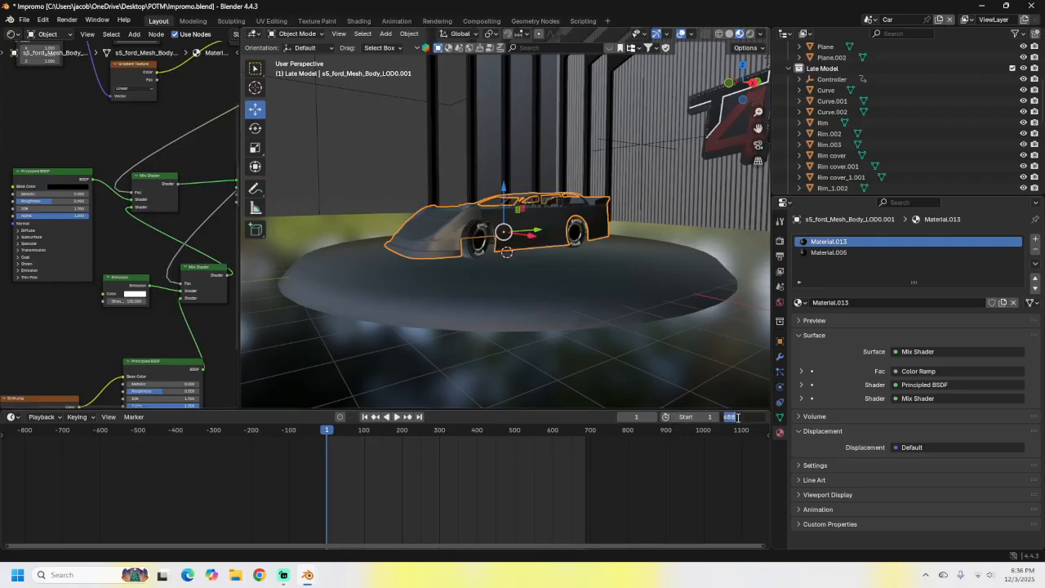
{"action": "key", "text": "Return"}
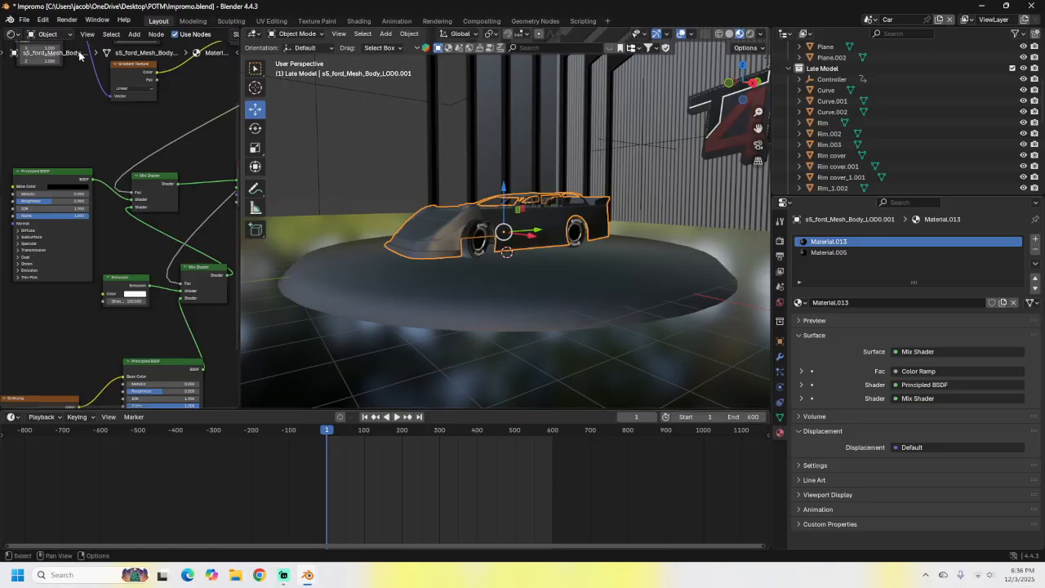
Start a test render of the animation, close the render window after the first frame, and keep the project open
{"action": "left_click", "coordinate": [66, 21]}
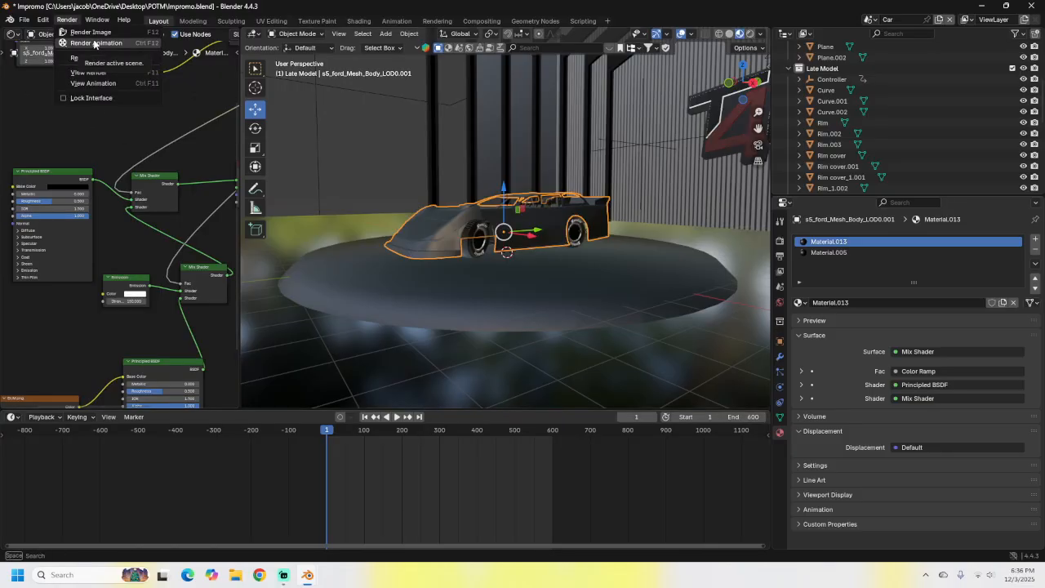
{"action": "left_click", "coordinate": [95, 43]}
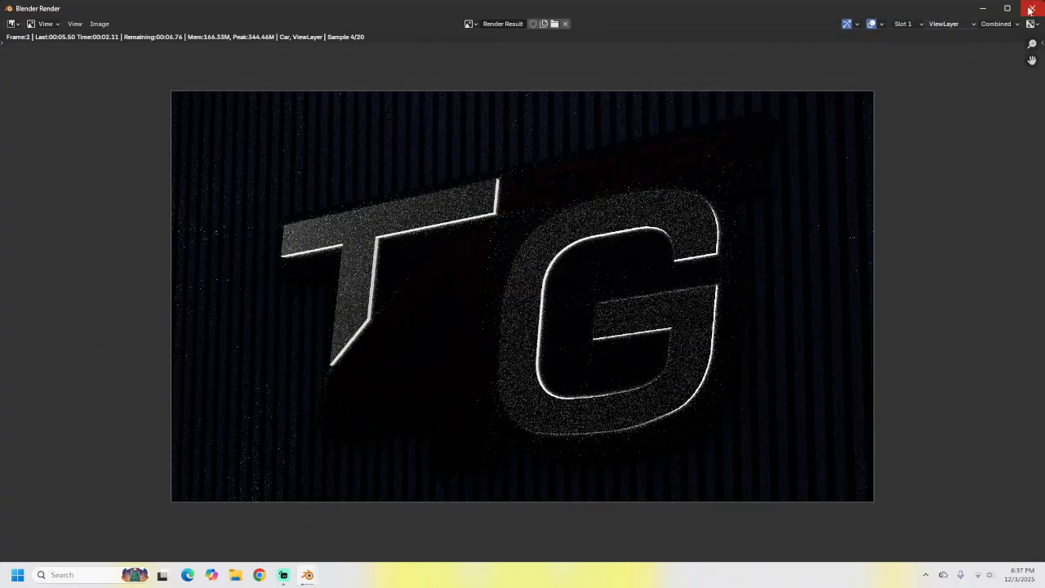
{"action": "left_click", "coordinate": [1033, 7]}
{"action": "left_click", "coordinate": [1031, 6]}
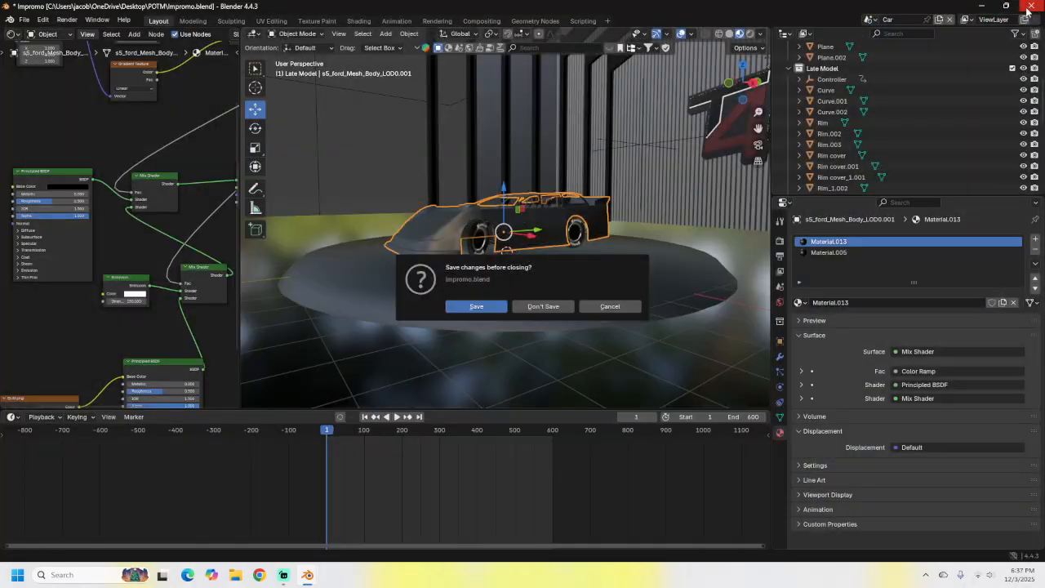
{"action": "left_click", "coordinate": [609, 307]}
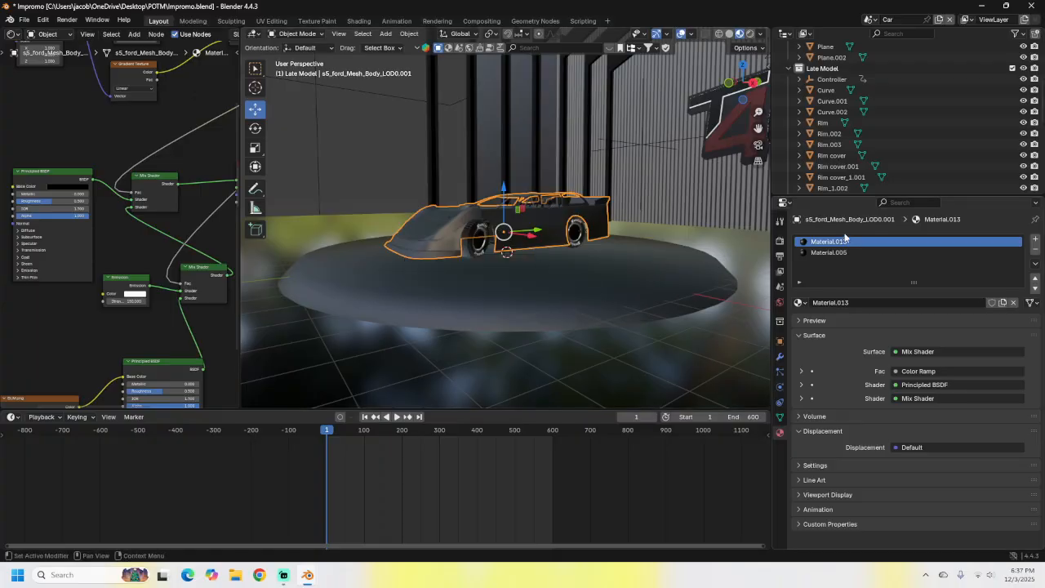
Review the Cycles render settings, including sampling, denoising, threads and memory tiling
{"action": "left_click", "coordinate": [780, 240]}
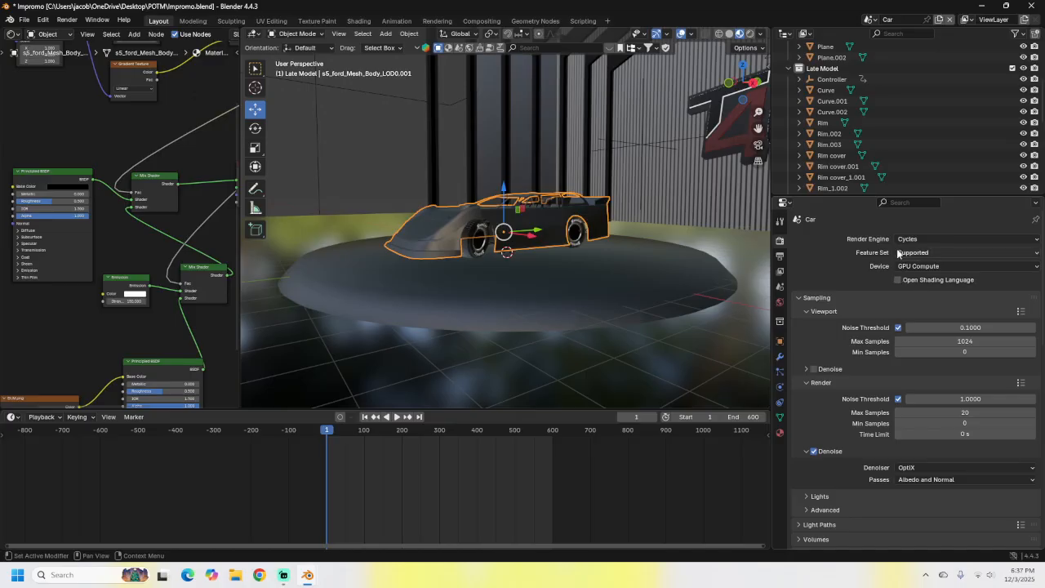
{"action": "scroll", "coordinate": [888, 362], "scroll_direction": "down", "scroll_amount": 1}
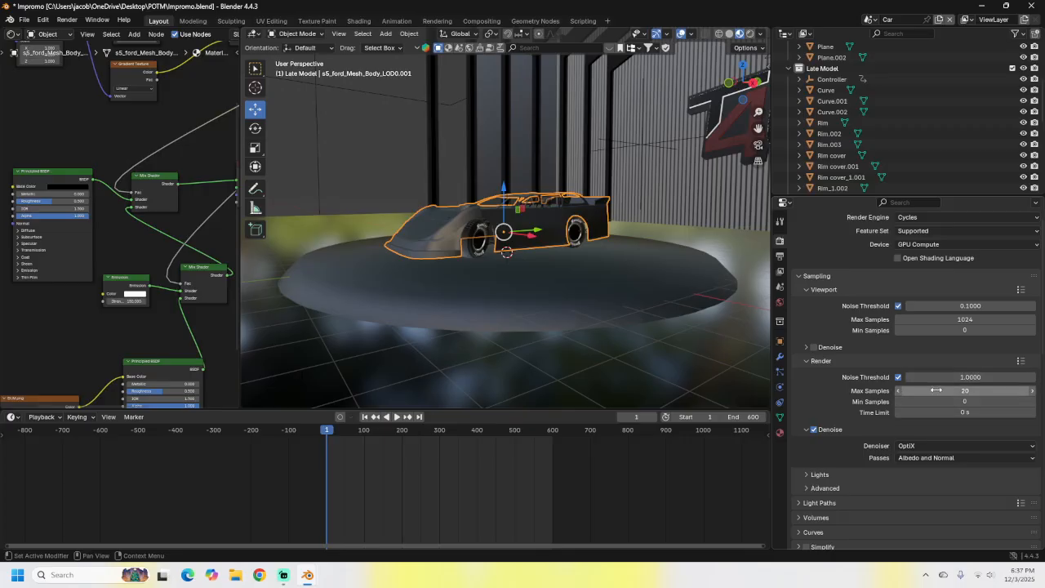
{"action": "scroll", "coordinate": [979, 384], "scroll_direction": "down", "scroll_amount": 3}
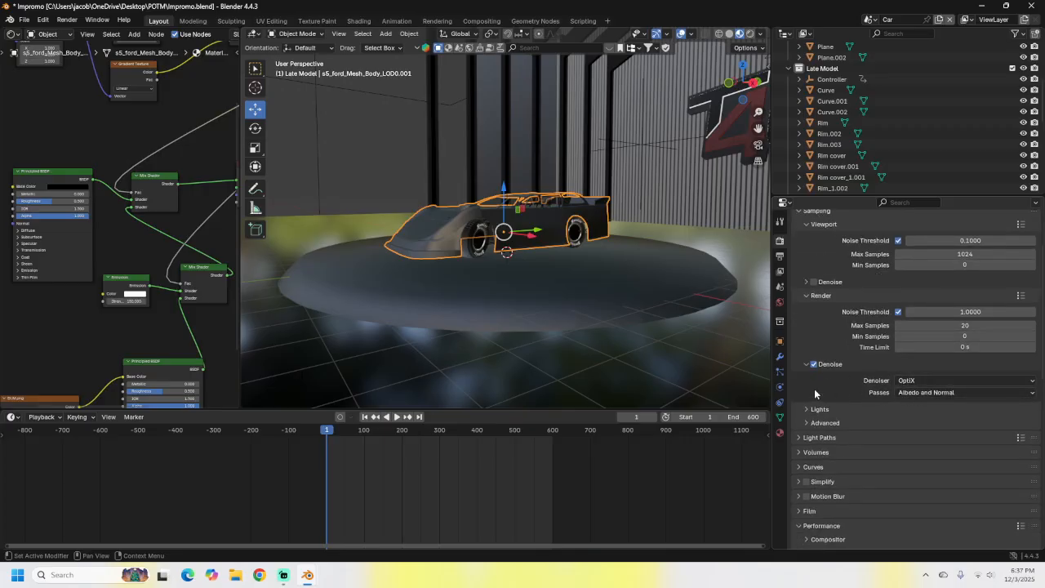
{"action": "scroll", "coordinate": [825, 374], "scroll_direction": "down", "scroll_amount": 6}
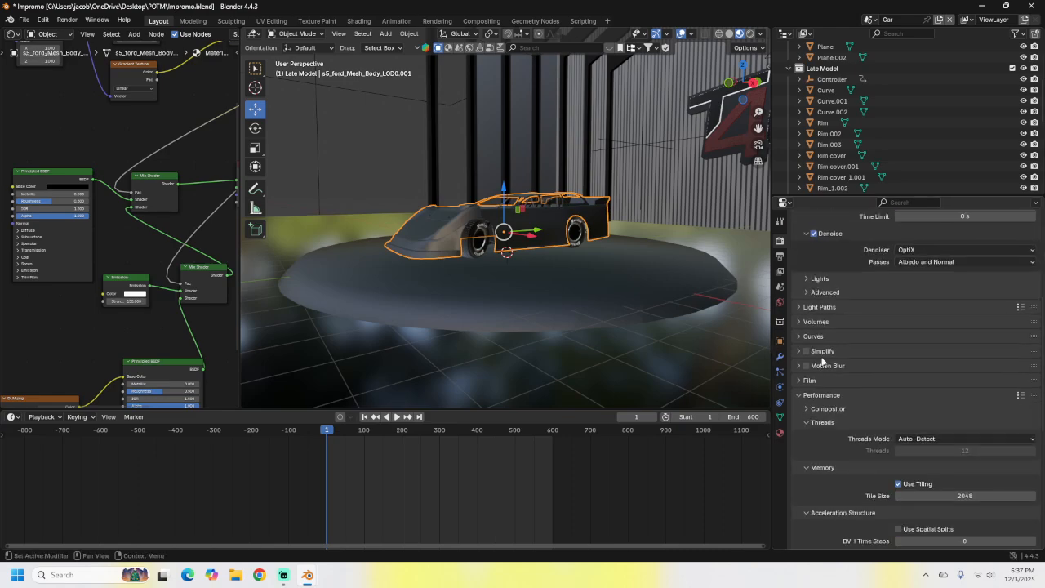
{"action": "scroll", "coordinate": [886, 383], "scroll_direction": "down", "scroll_amount": 4}
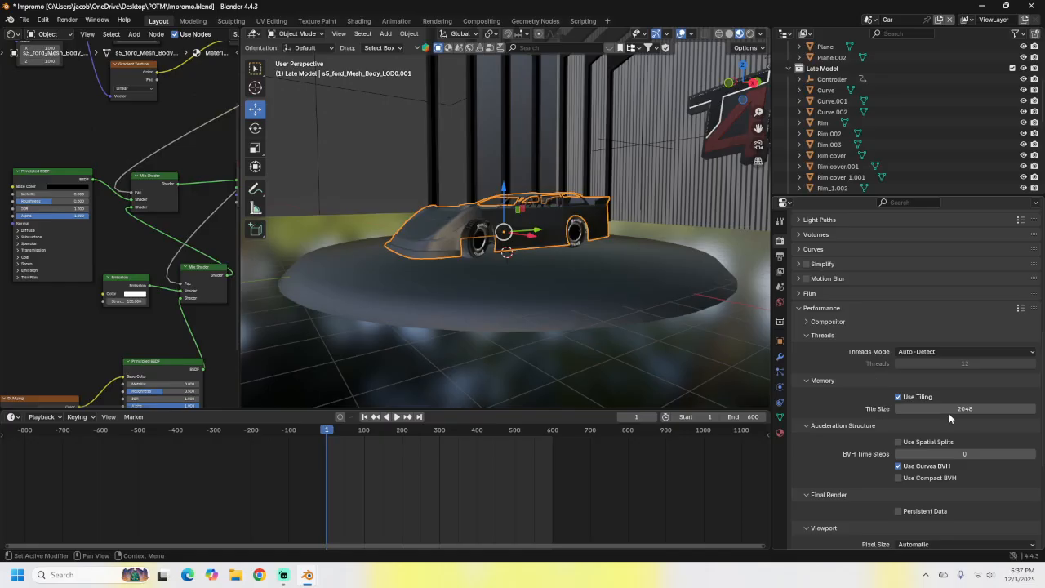
{"action": "scroll", "coordinate": [943, 402], "scroll_direction": "up", "scroll_amount": 14}
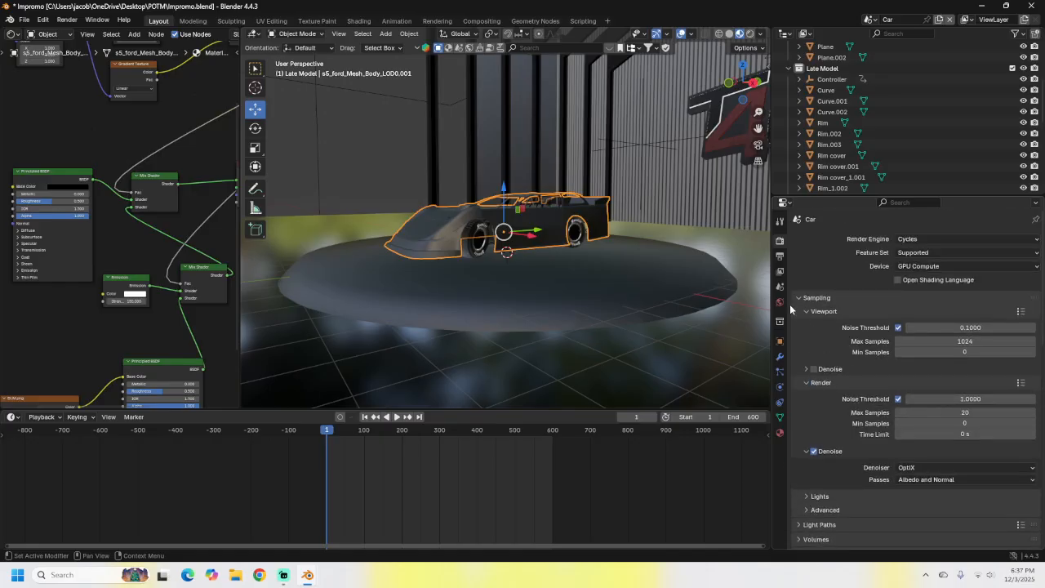
Review the remaining render properties, from sampling and performance down to final render options and color management
{"action": "left_click", "coordinate": [780, 257]}
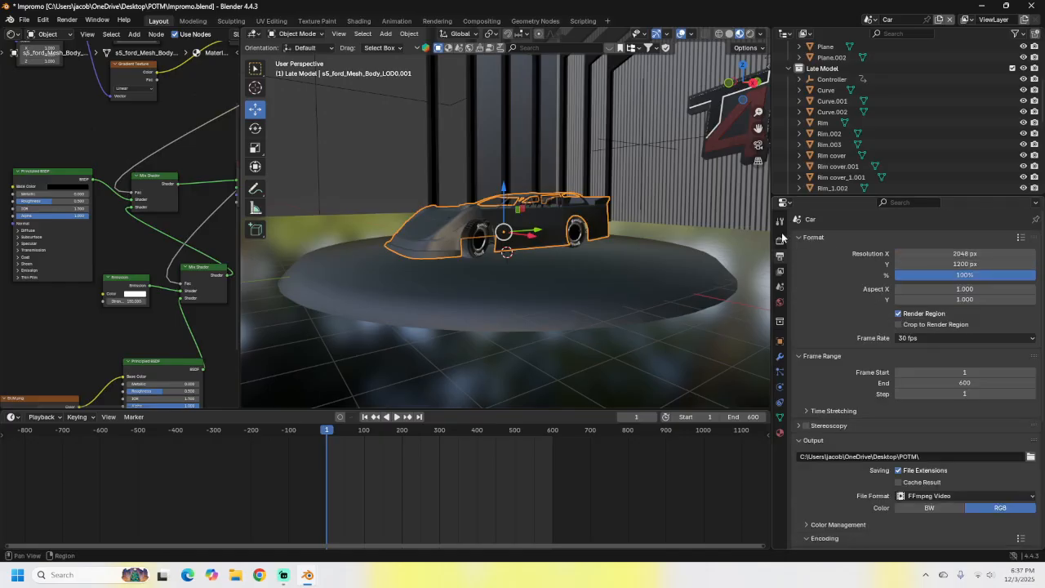
{"action": "left_click", "coordinate": [780, 241]}
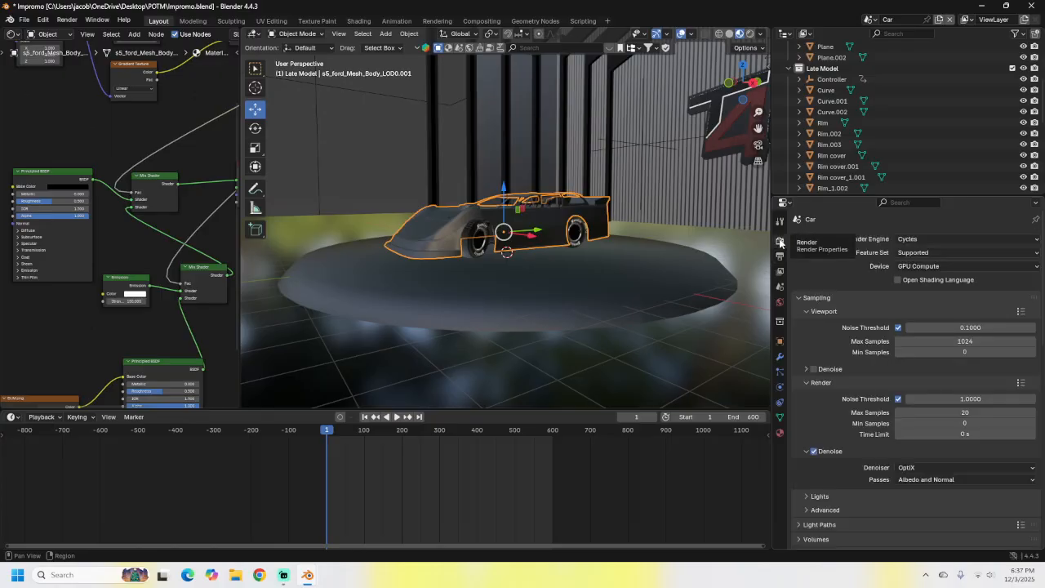
{"action": "scroll", "coordinate": [878, 378], "scroll_direction": "down", "scroll_amount": 10}
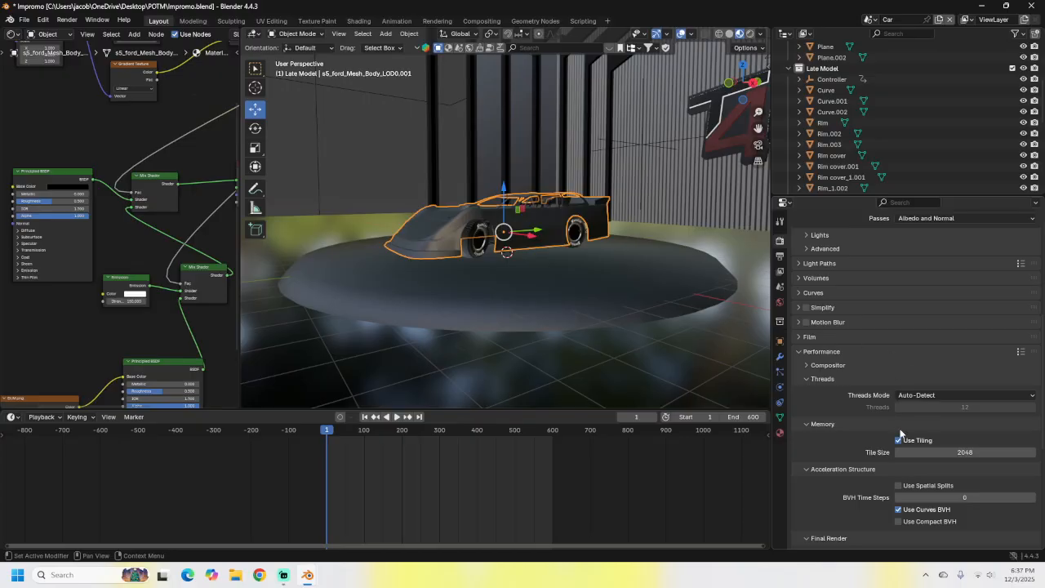
{"action": "scroll", "coordinate": [899, 433], "scroll_direction": "down", "scroll_amount": 4}
{"action": "scroll", "coordinate": [885, 425], "scroll_direction": "down", "scroll_amount": 7}
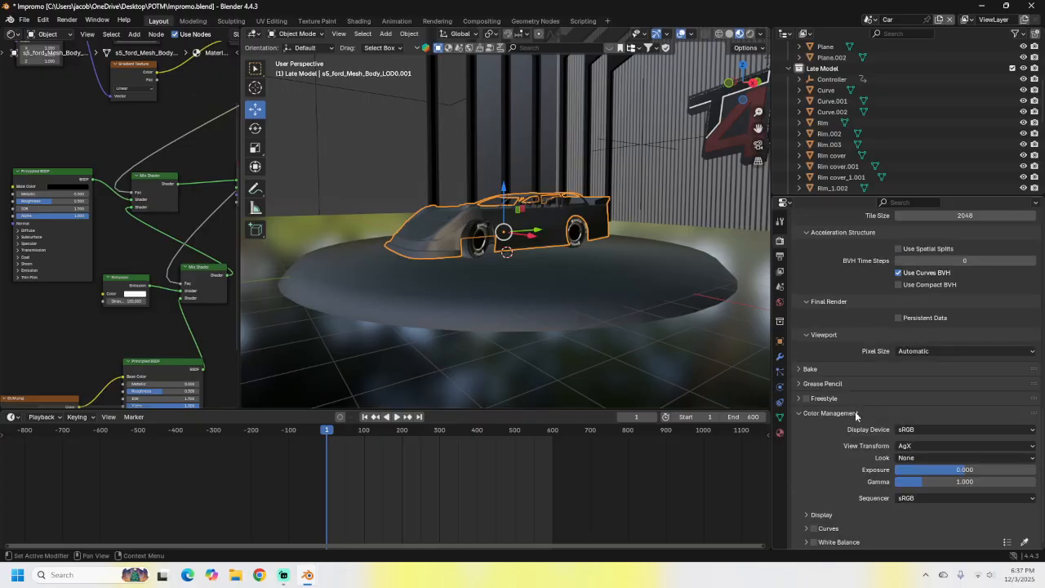
Review the output properties, including resolution, frame rate, frame range, output path, available file formats, and video encoding options
{"action": "left_click", "coordinate": [780, 256]}
{"action": "scroll", "coordinate": [819, 365], "scroll_direction": "up", "scroll_amount": 2}
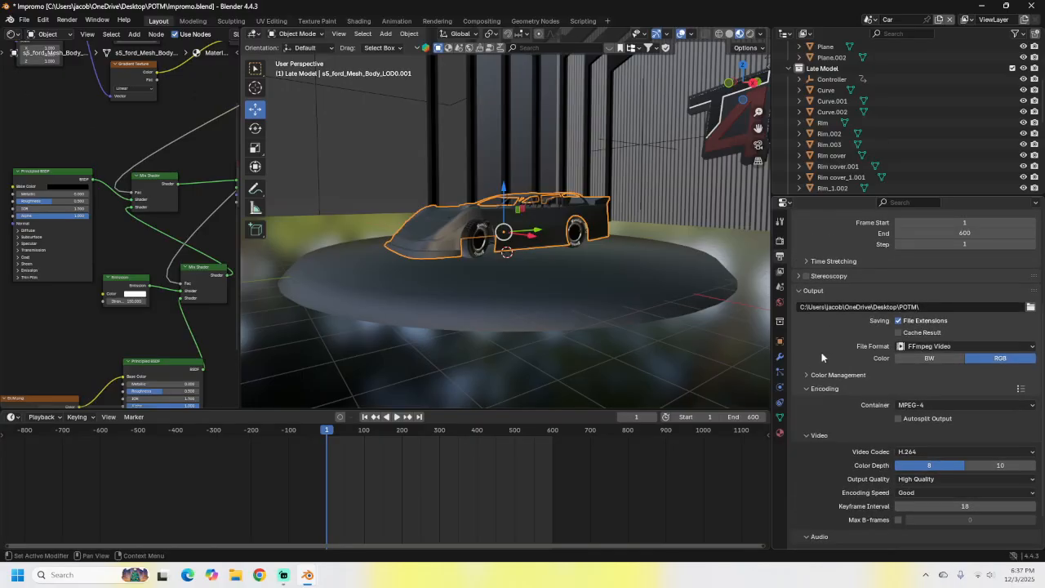
{"action": "scroll", "coordinate": [860, 344], "scroll_direction": "up", "scroll_amount": 7}
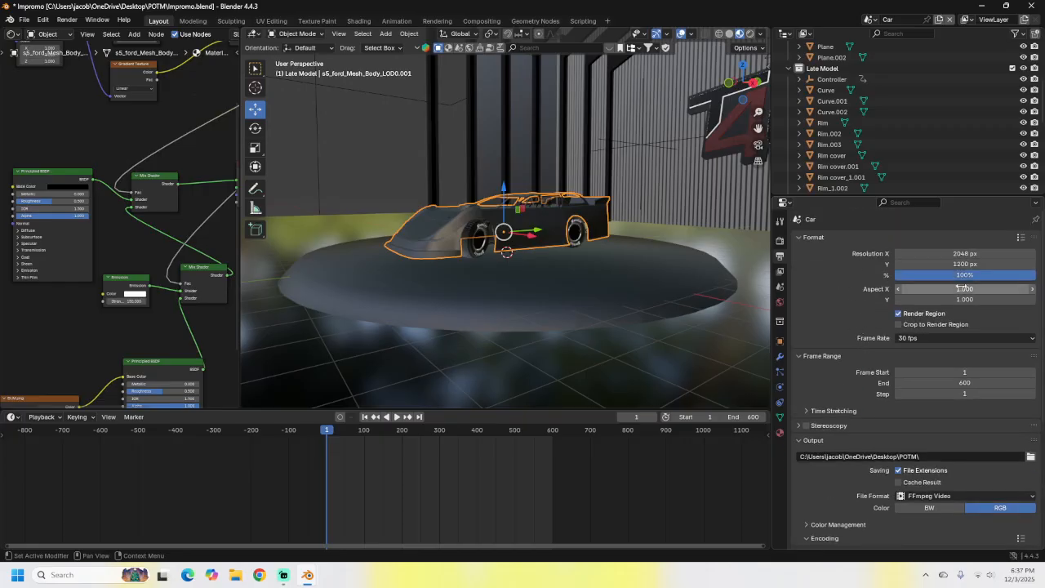
{"action": "scroll", "coordinate": [855, 365], "scroll_direction": "down", "scroll_amount": 7}
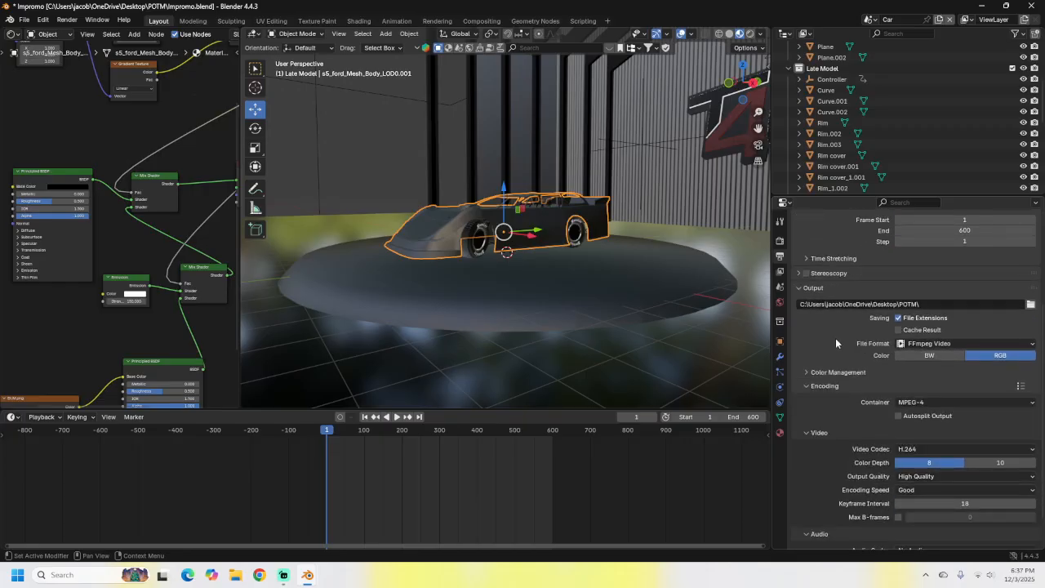
{"action": "left_click", "coordinate": [915, 344]}
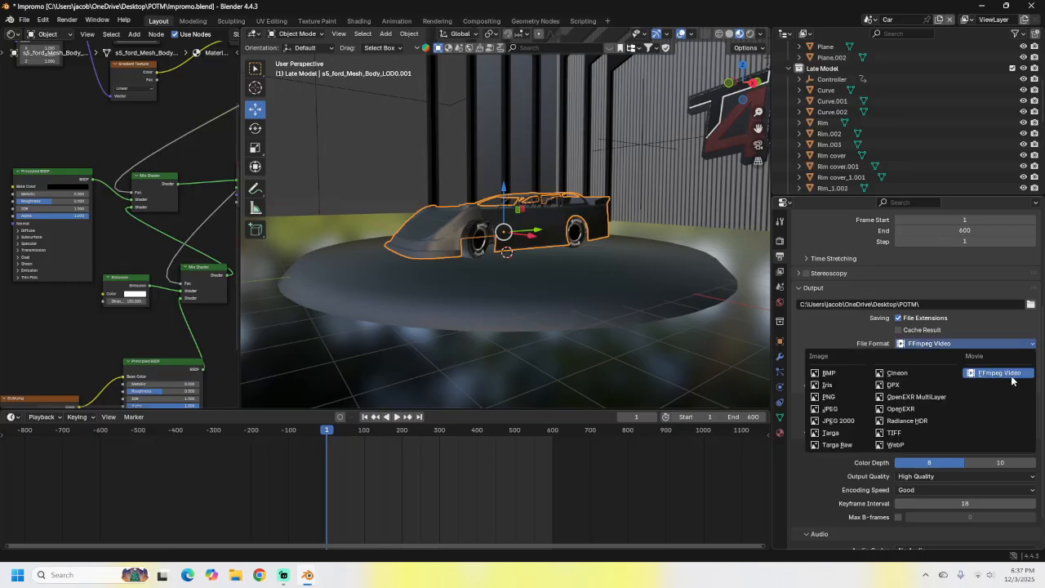
{"action": "left_click", "coordinate": [857, 340]}
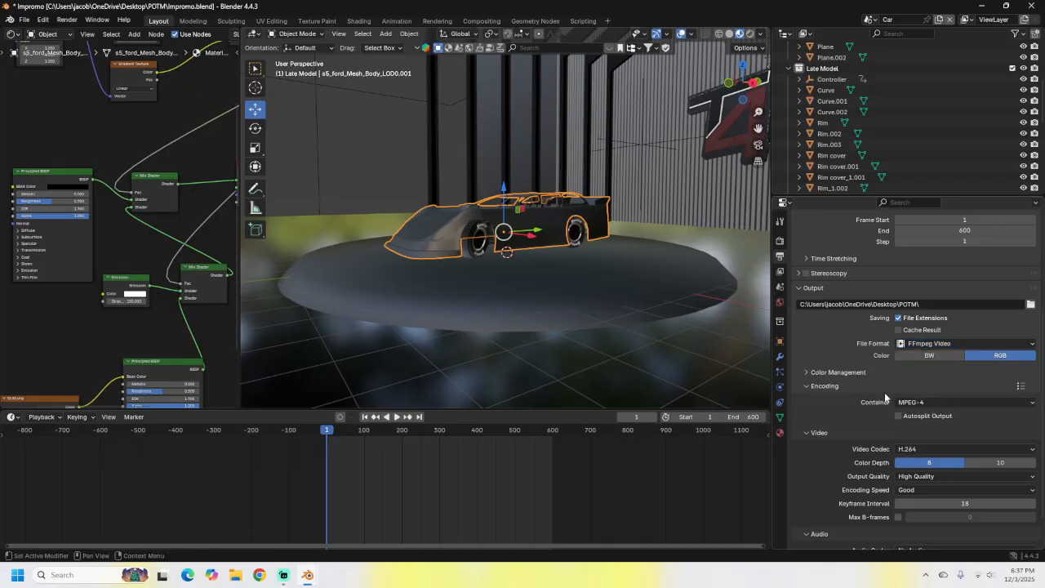
{"action": "scroll", "coordinate": [885, 398], "scroll_direction": "down", "scroll_amount": 1}
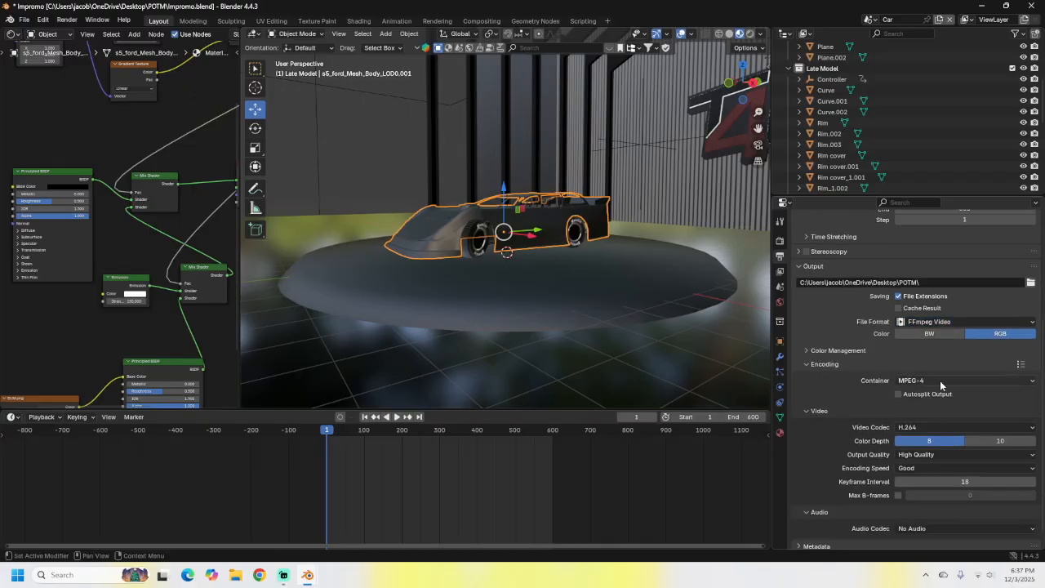
{"action": "scroll", "coordinate": [815, 382], "scroll_direction": "down", "scroll_amount": 1}
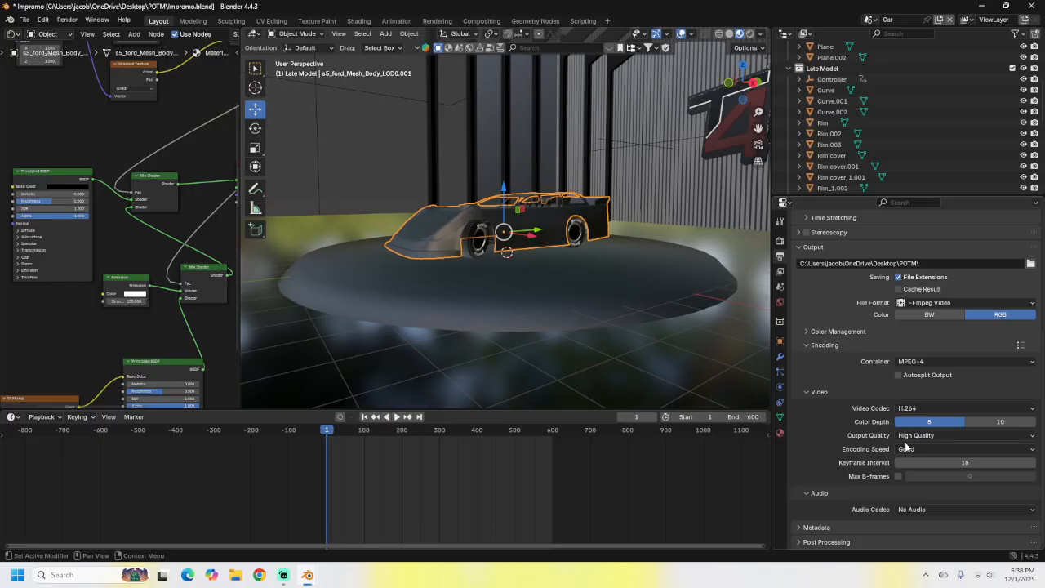
{"action": "scroll", "coordinate": [843, 408], "scroll_direction": "up", "scroll_amount": 5}
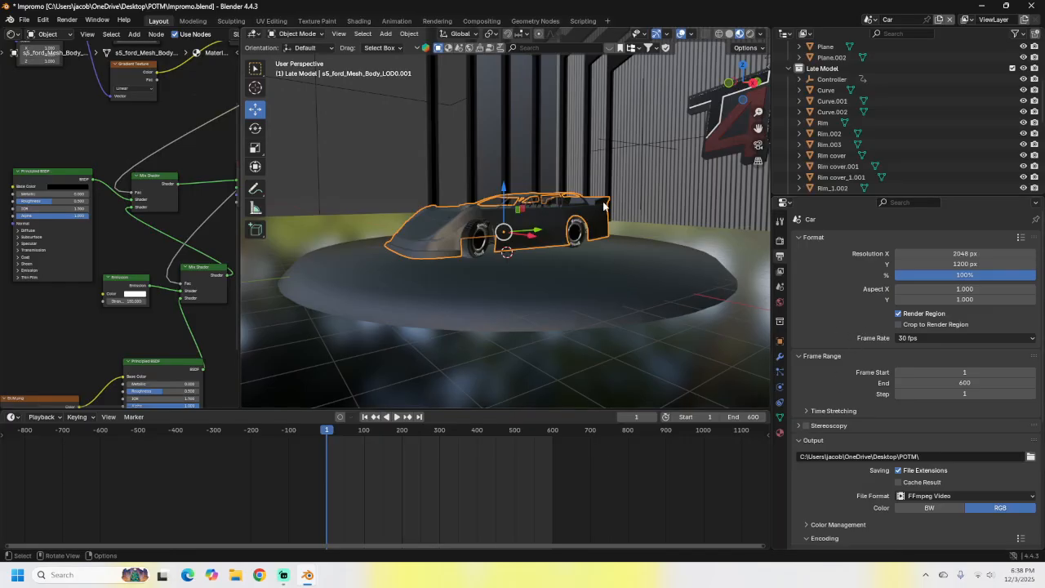
Play the animation from frame 1 and examine the paint reveal on the car body from several angles
{"action": "middle_click_drag", "start_coordinate": [605, 206], "coordinate": [572, 210]}
{"action": "scroll", "coordinate": [571, 194], "scroll_direction": "up", "scroll_amount": 4}
{"action": "key", "text": "space"}
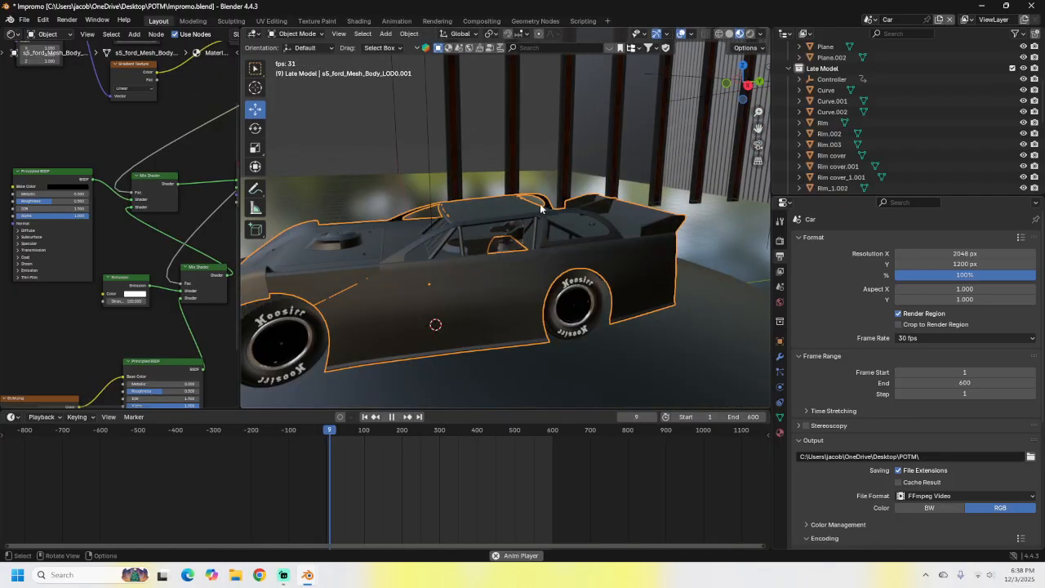
{"action": "scroll", "coordinate": [531, 204], "scroll_direction": "up", "scroll_amount": 1}
{"action": "scroll", "coordinate": [556, 192], "scroll_direction": "down", "scroll_amount": 1}
{"action": "middle_click_drag", "start_coordinate": [532, 201], "coordinate": [551, 185]}
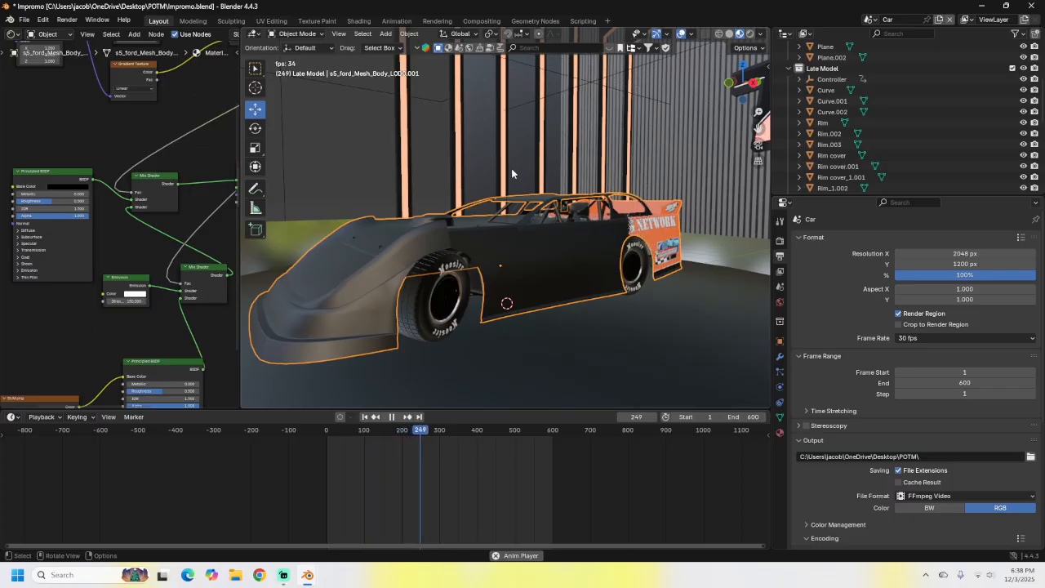
{"action": "middle_click_drag", "start_coordinate": [509, 168], "coordinate": [443, 201]}
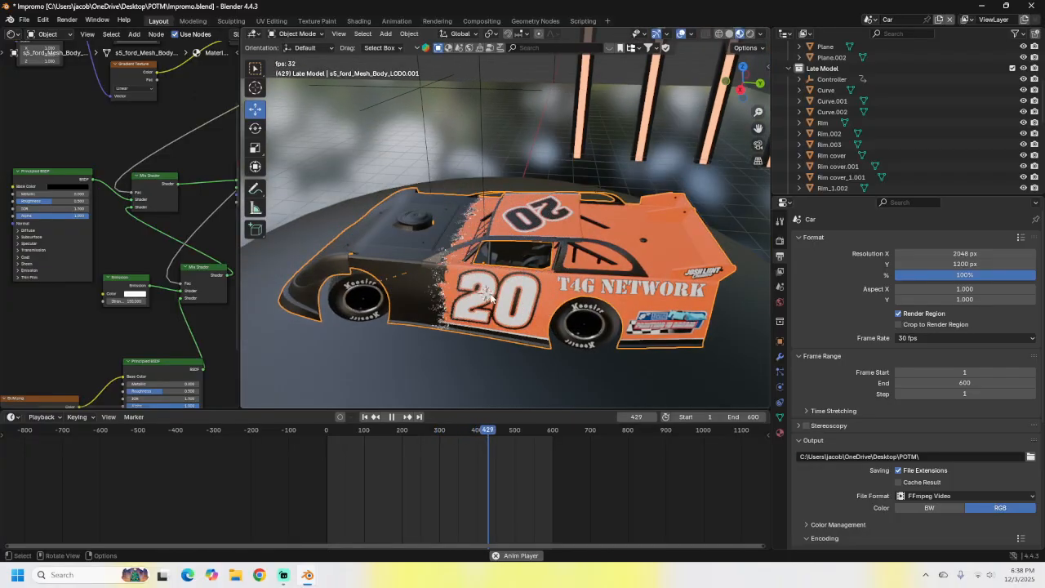
{"action": "middle_click_drag", "start_coordinate": [444, 192], "coordinate": [428, 213]}
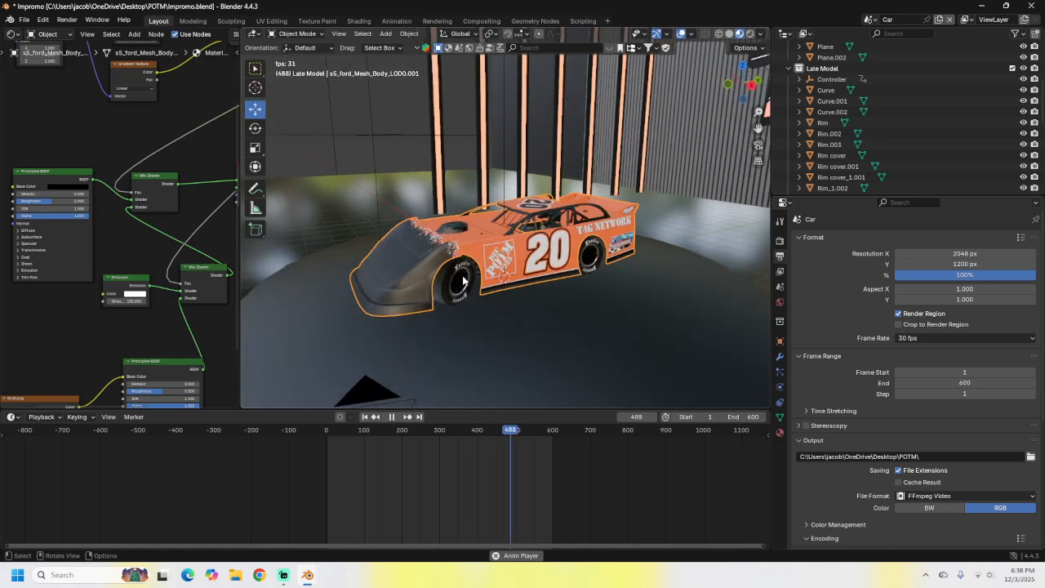